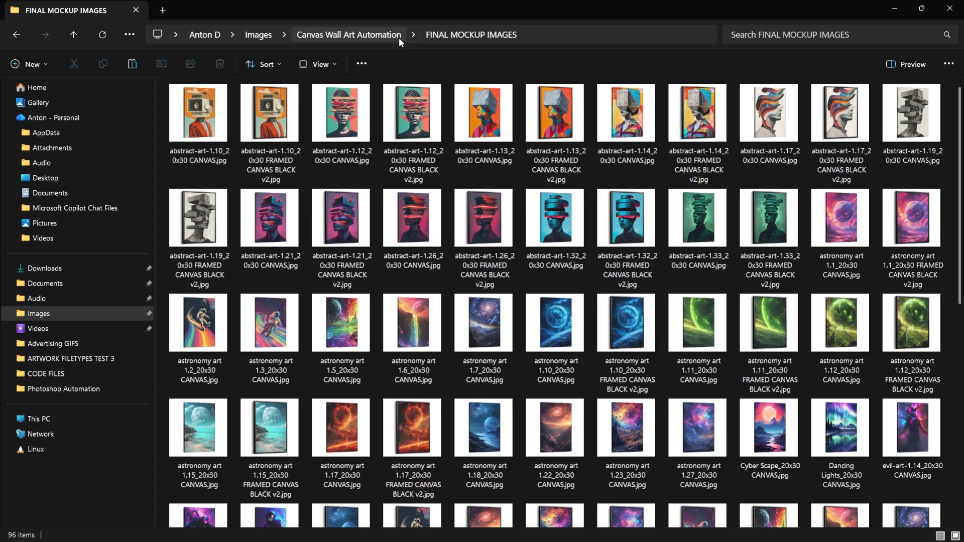
Step: Check the batch run in Photoshop, then enlarge and look over the thumbnails in the FINAL MOCKUP IMAGES folder
{"action": "key", "text": "alt+Tab"}
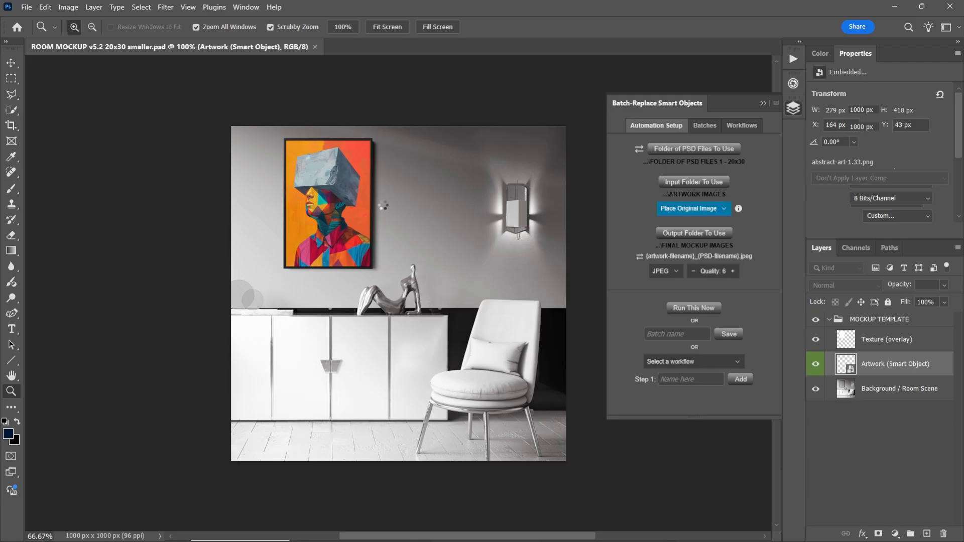
{"action": "key", "text": "alt+Tab"}
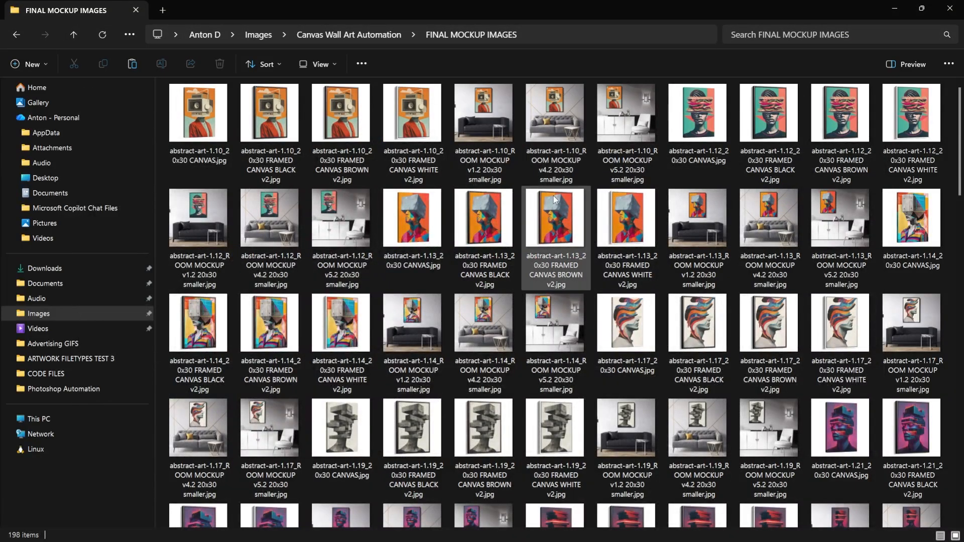
{"action": "scroll", "coordinate": [553, 196], "scroll_direction": "up", "scroll_amount": 1, "text": "ctrl"}
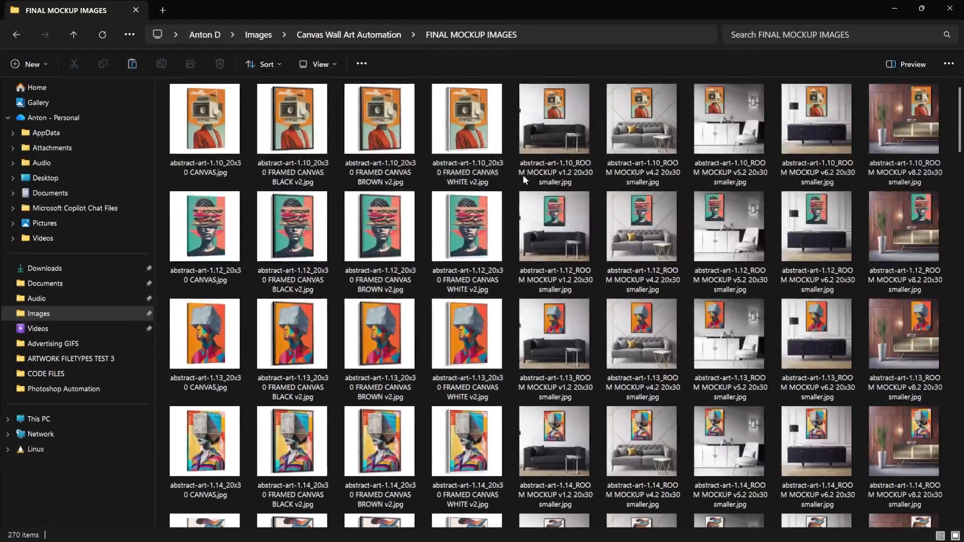
{"action": "scroll", "coordinate": [645, 172], "scroll_direction": "down", "scroll_amount": 10}
{"action": "scroll", "coordinate": [645, 172], "scroll_direction": "up", "scroll_amount": 10}
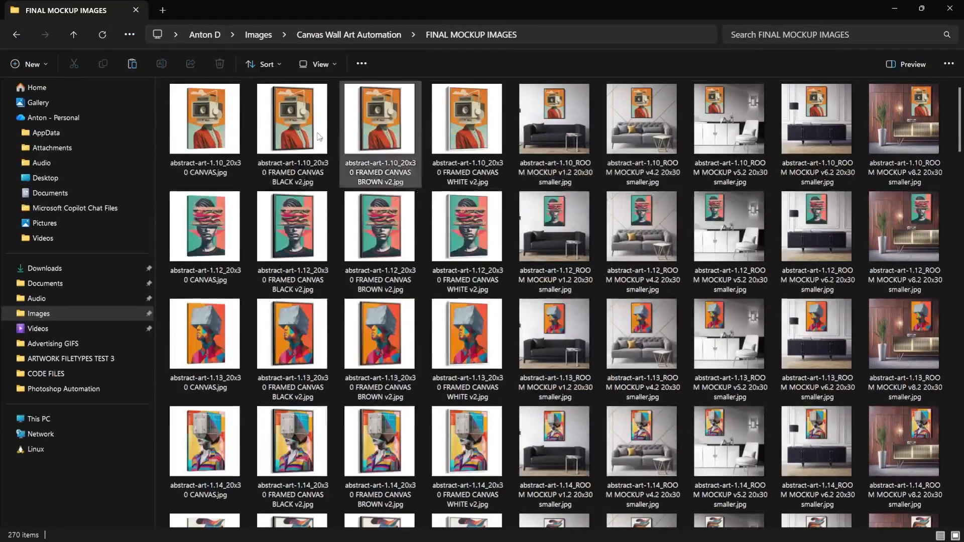
Step: Select the row of abstract-art-1.10 mockups and examine the other artworks' mockups down to astronomy art 1.3_20x30 CANVAS.jpg
{"action": "left_click", "coordinate": [220, 117]}
{"action": "left_click", "coordinate": [923, 112], "text": "shift"}
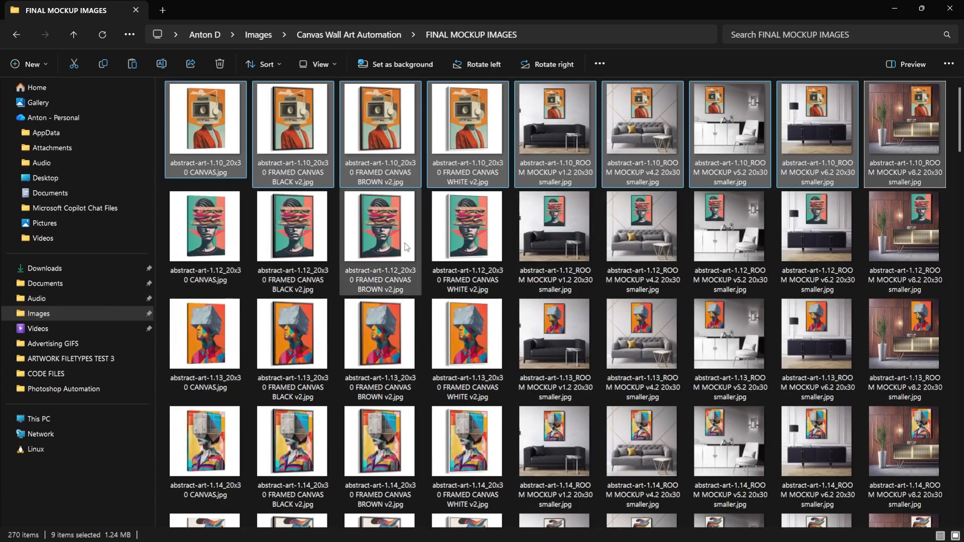
{"action": "scroll", "coordinate": [407, 247], "scroll_direction": "down", "scroll_amount": 15}
{"action": "scroll", "coordinate": [408, 247], "scroll_direction": "down", "scroll_amount": 10}
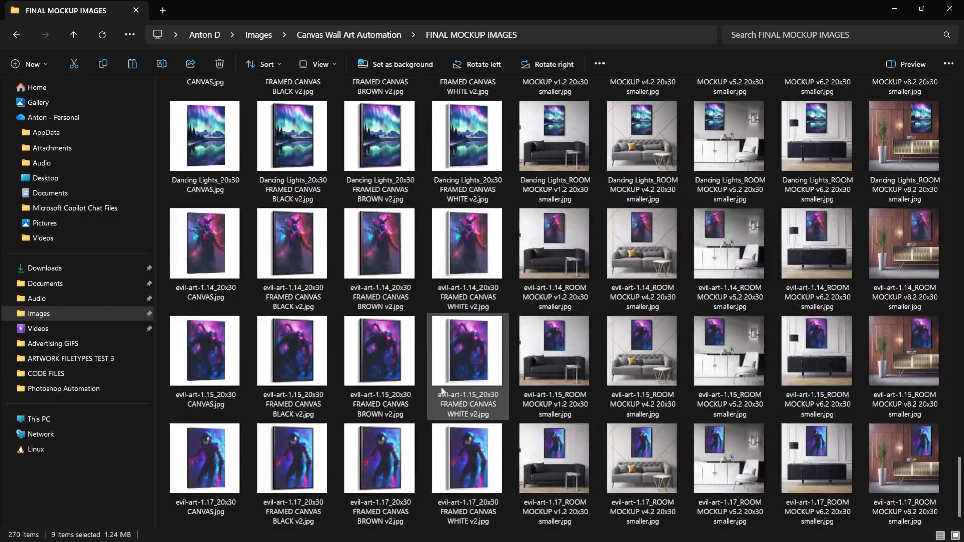
{"action": "scroll", "coordinate": [884, 399], "scroll_direction": "up", "scroll_amount": 10}
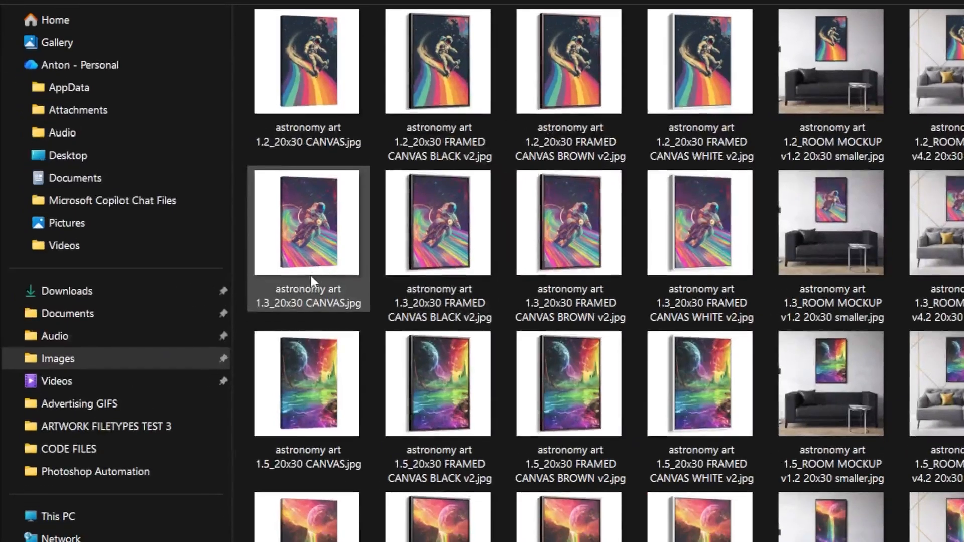
{"action": "left_click", "coordinate": [324, 275]}
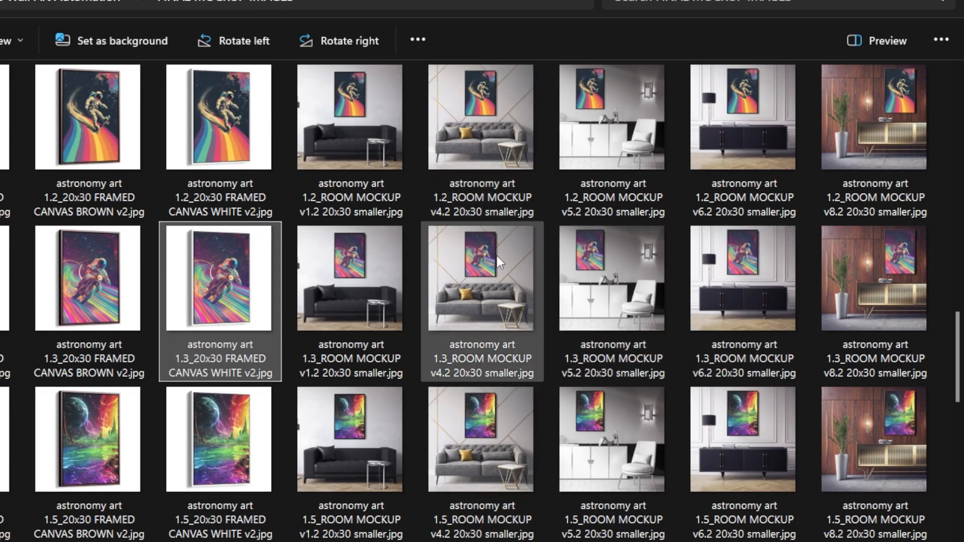
Step: Glance at the Photoshop mockup template, then open the ARTWORK IMAGES folder inside Canvas Wall Art Automation
{"action": "key", "text": "alt+Tab"}
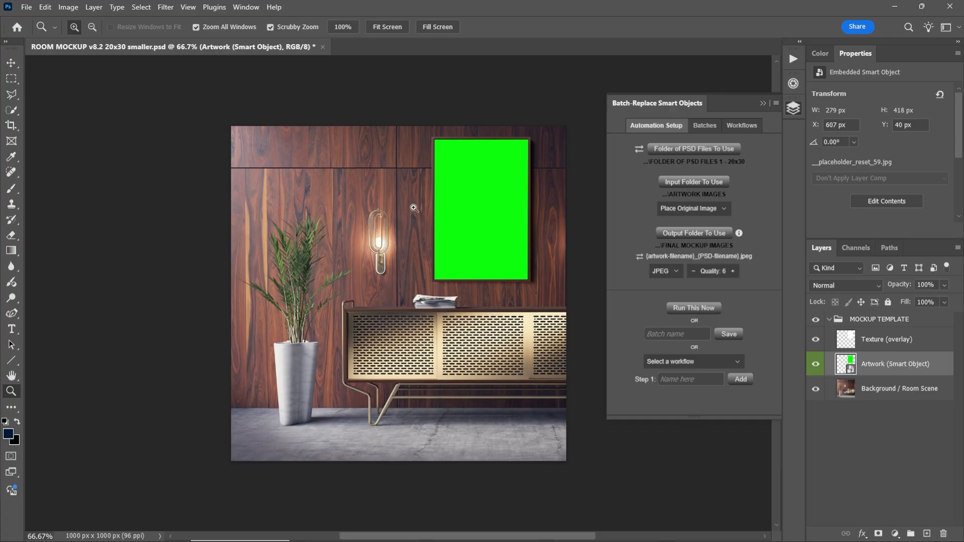
{"action": "key", "text": "alt+Tab"}
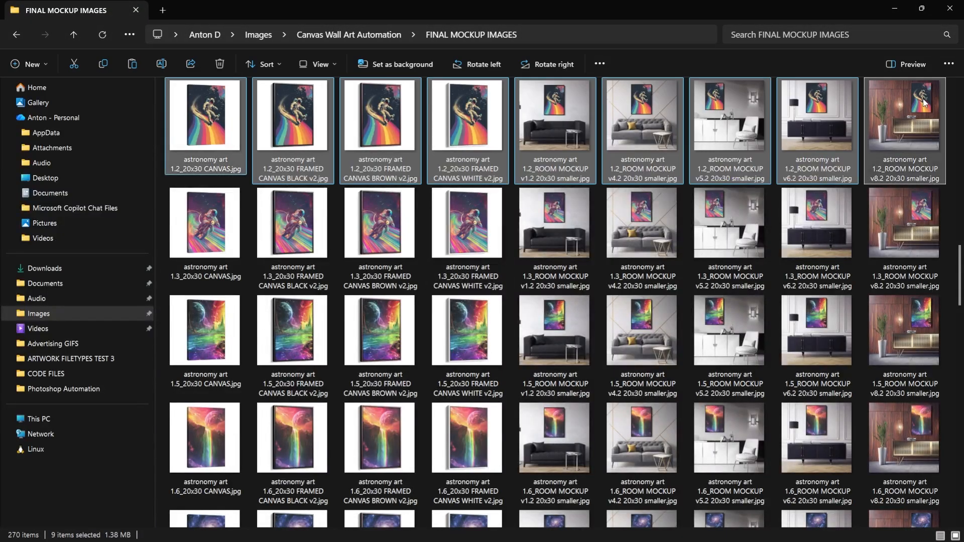
{"action": "left_click", "coordinate": [351, 34]}
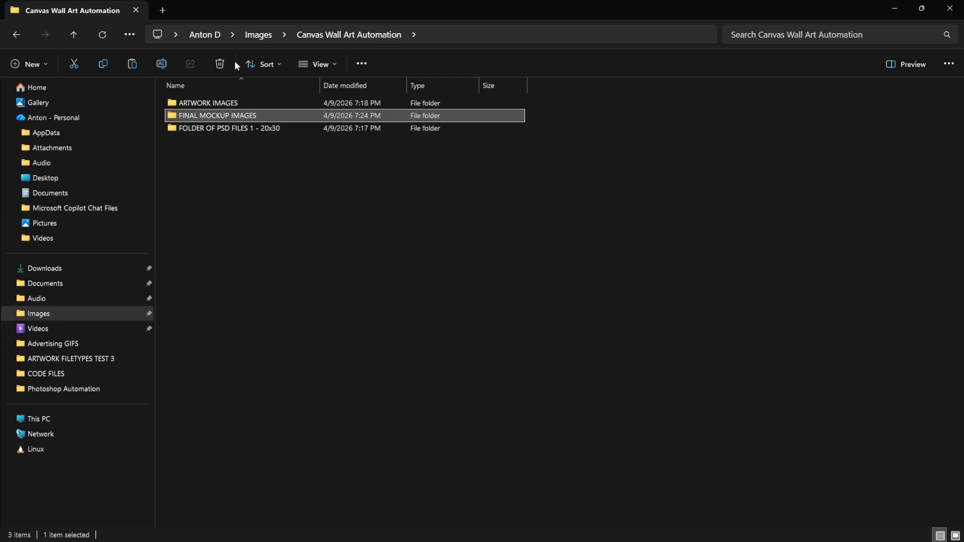
{"action": "double_click", "coordinate": [227, 103]}
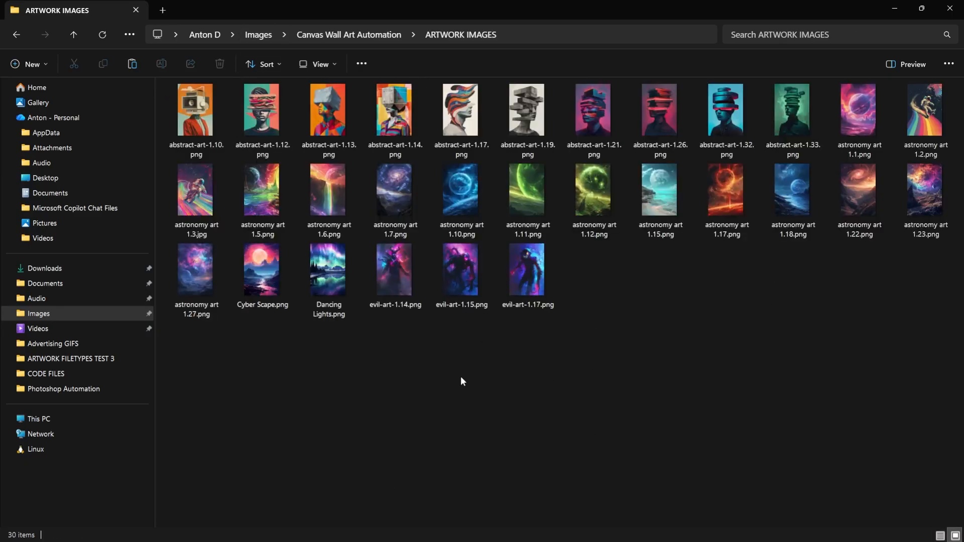
Step: In Photoshop, replace the contents of the Artwork (Smart Object) layer with abstract-art-1.10.png from the ARTWORK IMAGES folder
{"action": "key", "text": "alt+Tab"}
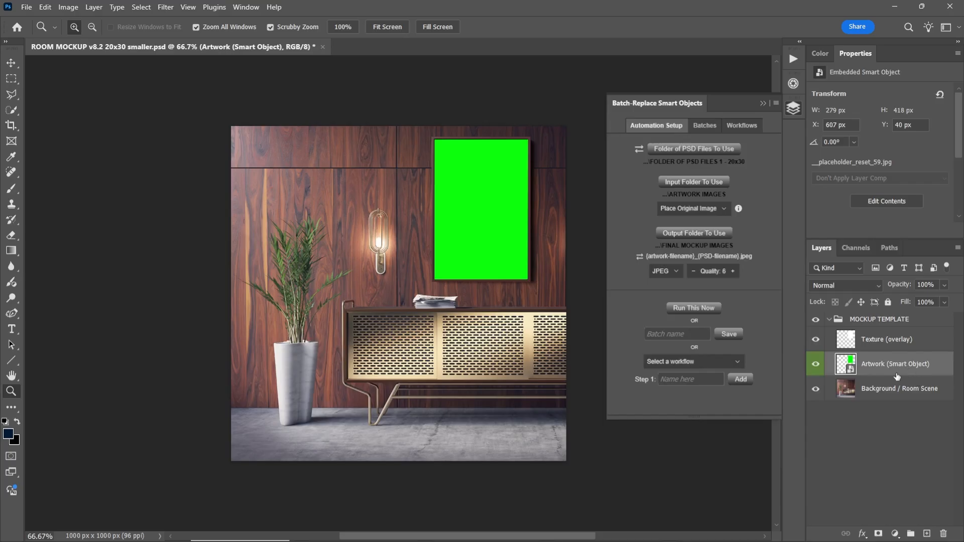
{"action": "right_click", "coordinate": [890, 364]}
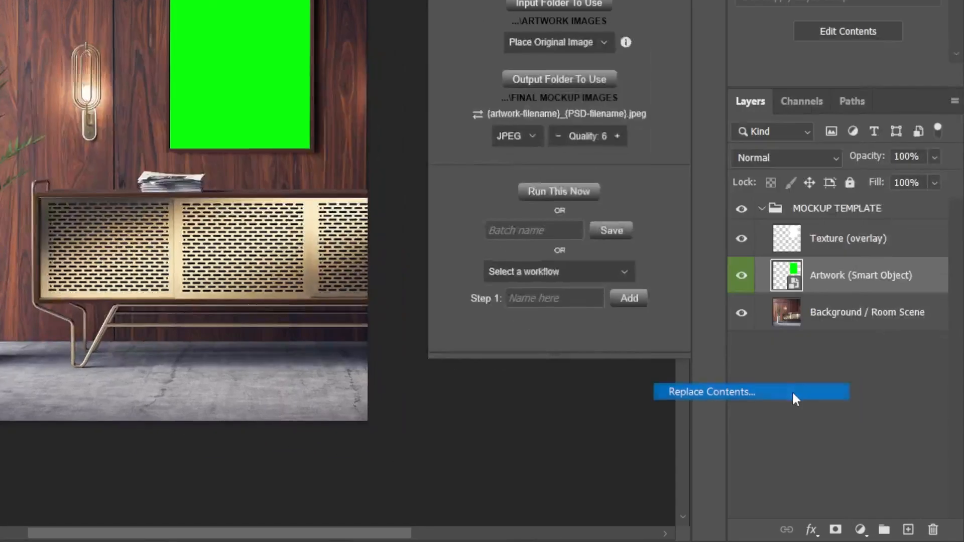
{"action": "left_click", "coordinate": [793, 397]}
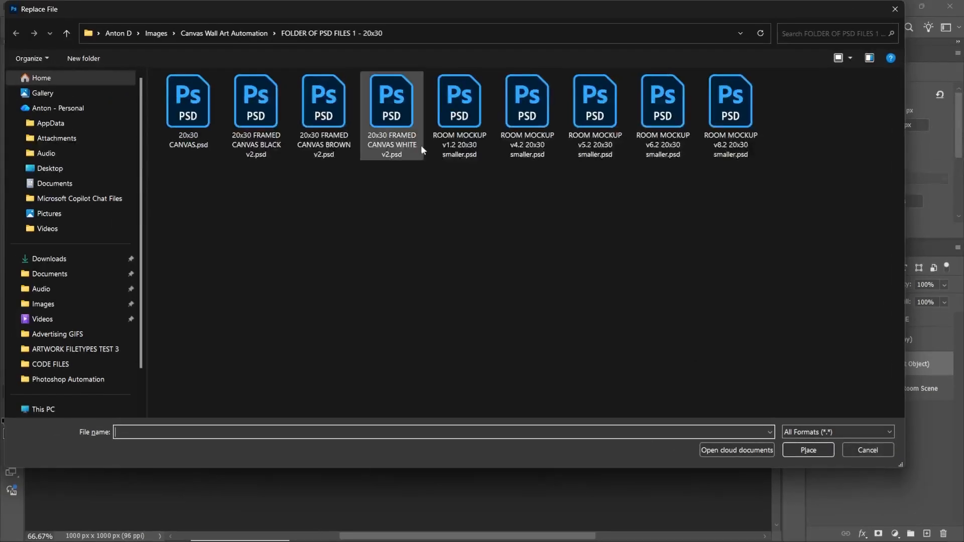
{"action": "left_click", "coordinate": [250, 35]}
{"action": "double_click", "coordinate": [187, 94]}
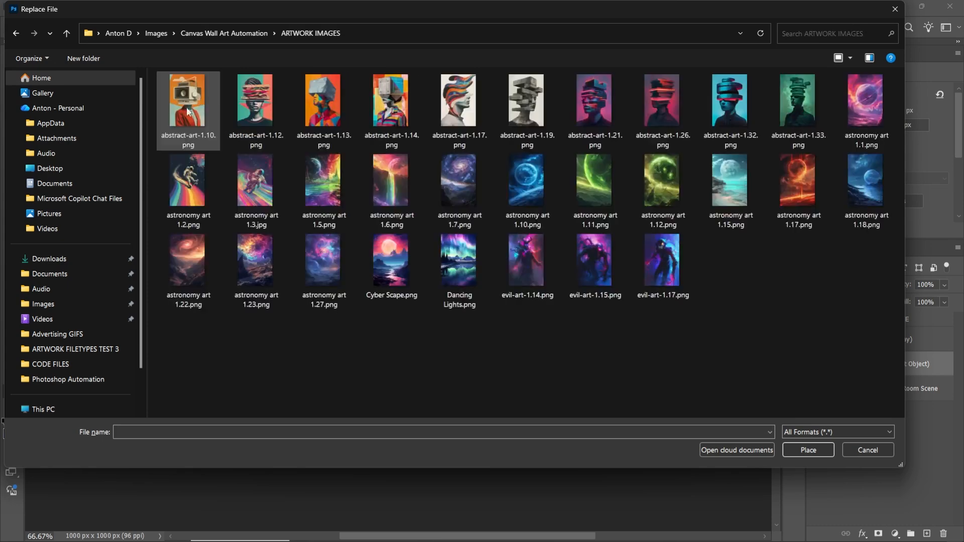
{"action": "double_click", "coordinate": [185, 91]}
Step: Try to save the mockup as a JPG named asdasdasdasdasdasd in the FINAL MOCKUP IMAGES folder
{"action": "key", "text": "ctrl+shift+s"}
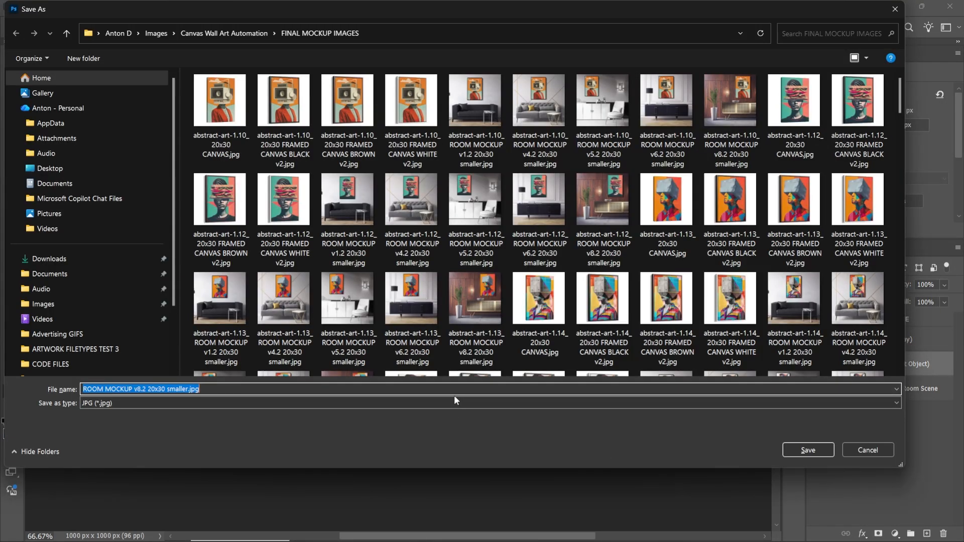
{"action": "type", "text": "asdasdasdasdasdasd"}
{"action": "key", "text": "Return"}
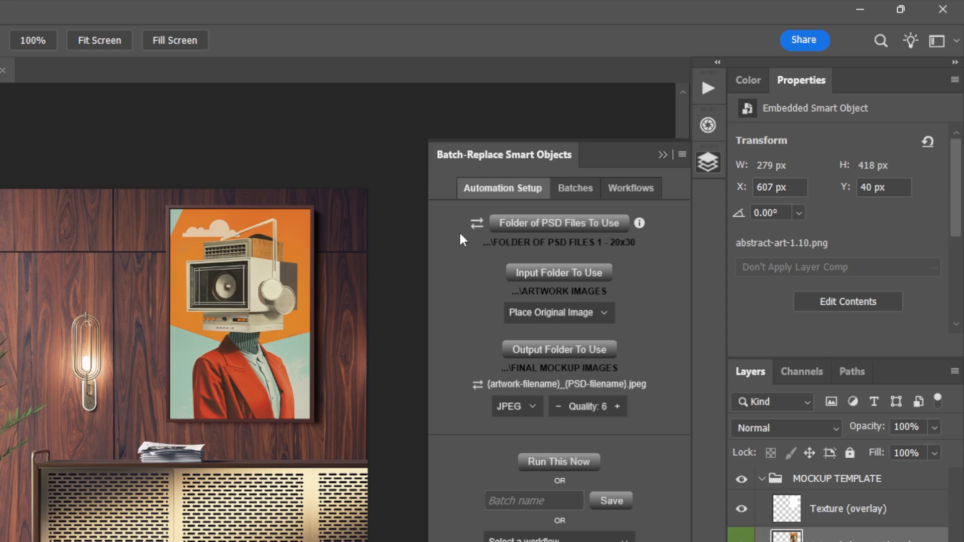
Step: Toggle the plugin's template source between a single Photoshop document and a folder, ending on Folder of PSD Files To Use
{"action": "left_click", "coordinate": [474, 225]}
{"action": "left_click", "coordinate": [474, 226]}
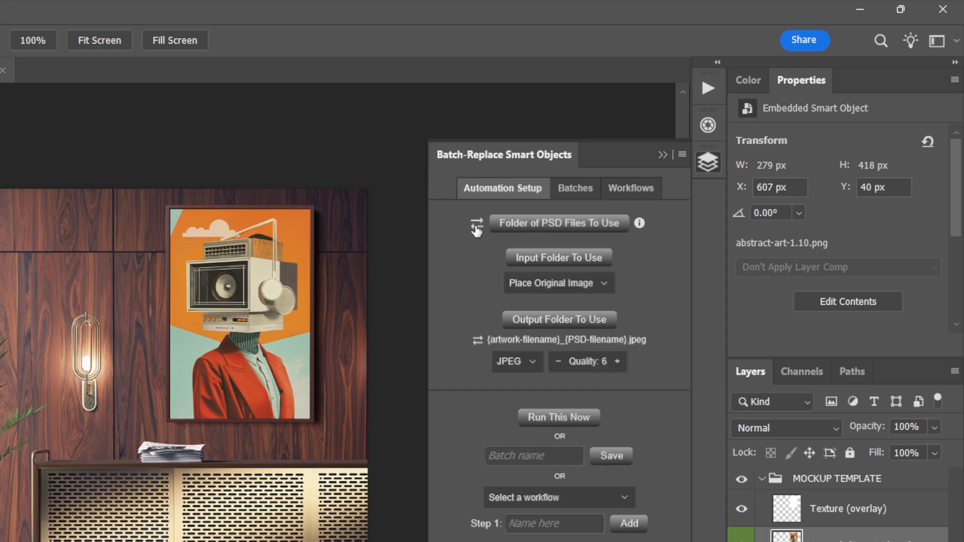
{"action": "left_click", "coordinate": [475, 226]}
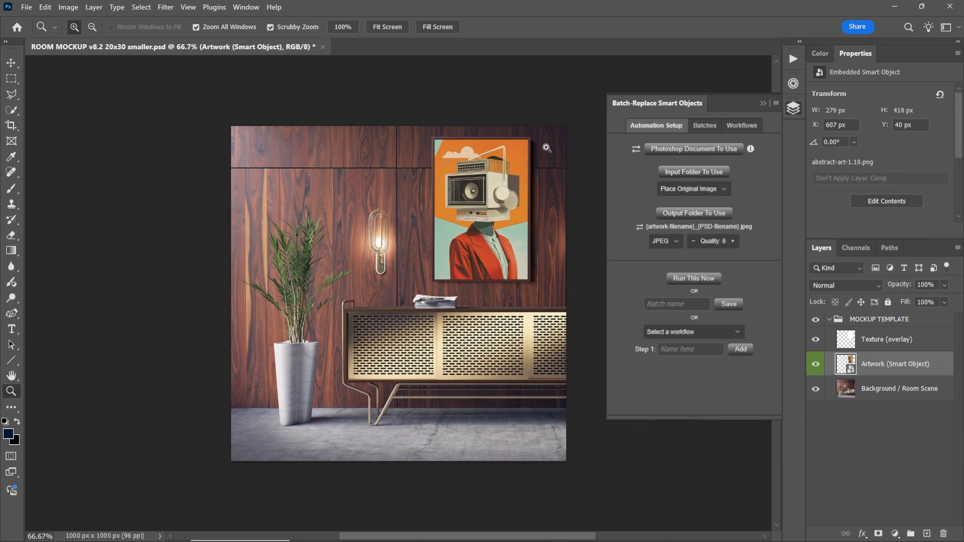
{"action": "left_click", "coordinate": [636, 150]}
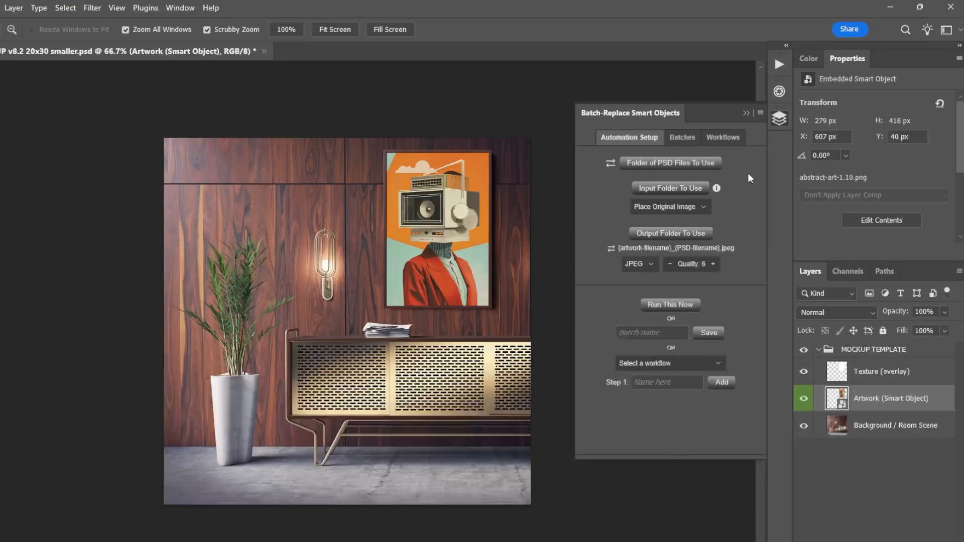
Step: Select the row of abstract-art-1.10 mockups in the FINAL MOCKUP IMAGES folder for viewing, then return to Photoshop
{"action": "key", "text": "alt+Tab"}
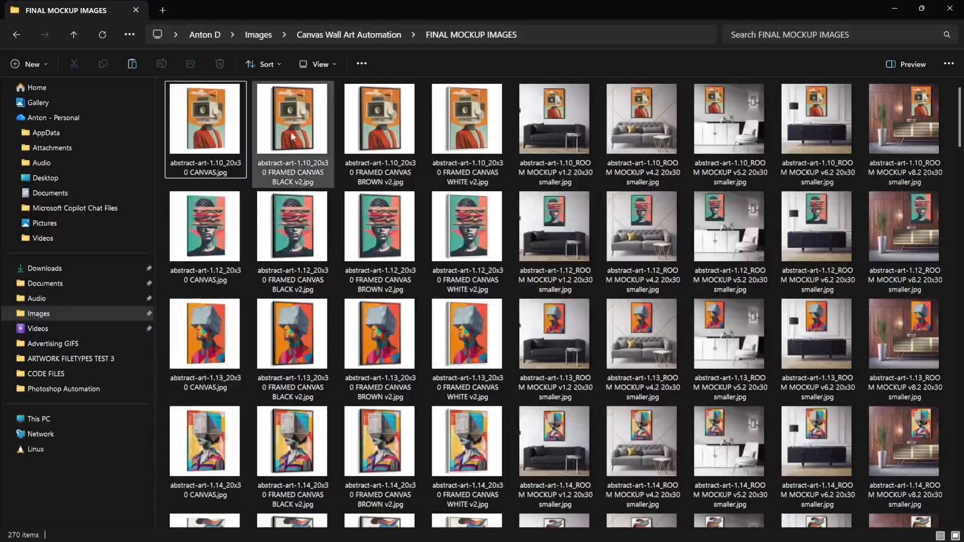
{"action": "left_click", "coordinate": [231, 109]}
{"action": "left_click", "coordinate": [911, 122], "text": "shift"}
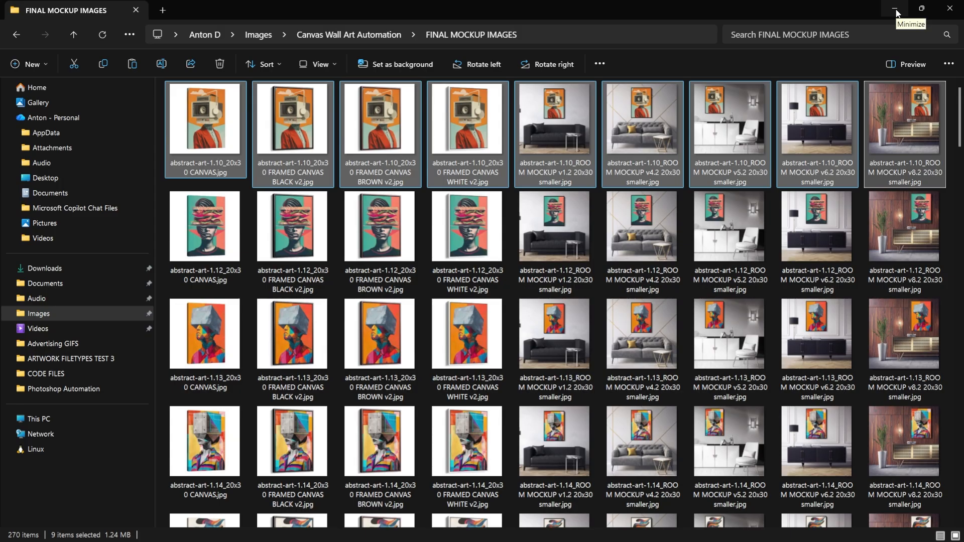
{"action": "left_click", "coordinate": [895, 11]}
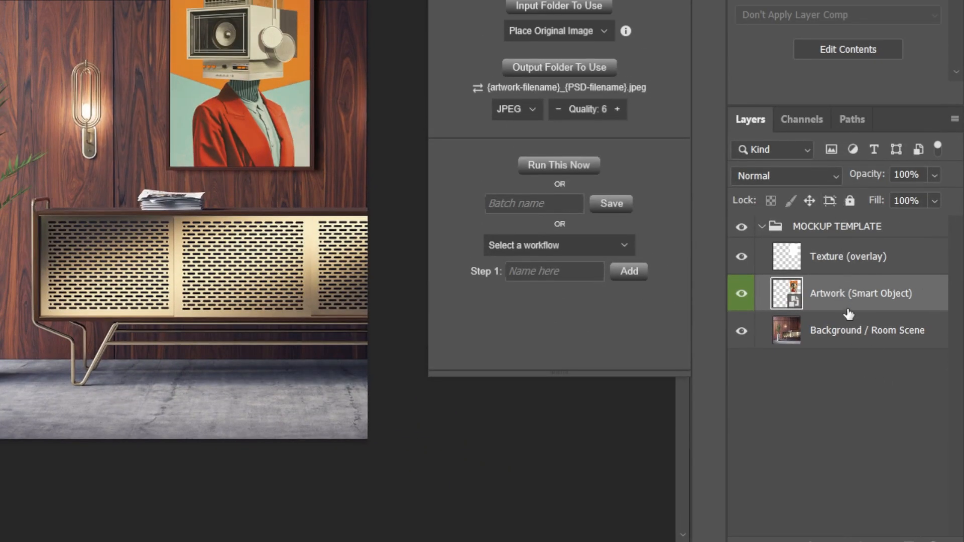
Step: Duplicate the Artwork (Smart Object) layer three times and select the topmost copy
{"action": "key", "text": "ctrl+j"}
{"action": "key", "text": "ctrl+j"}
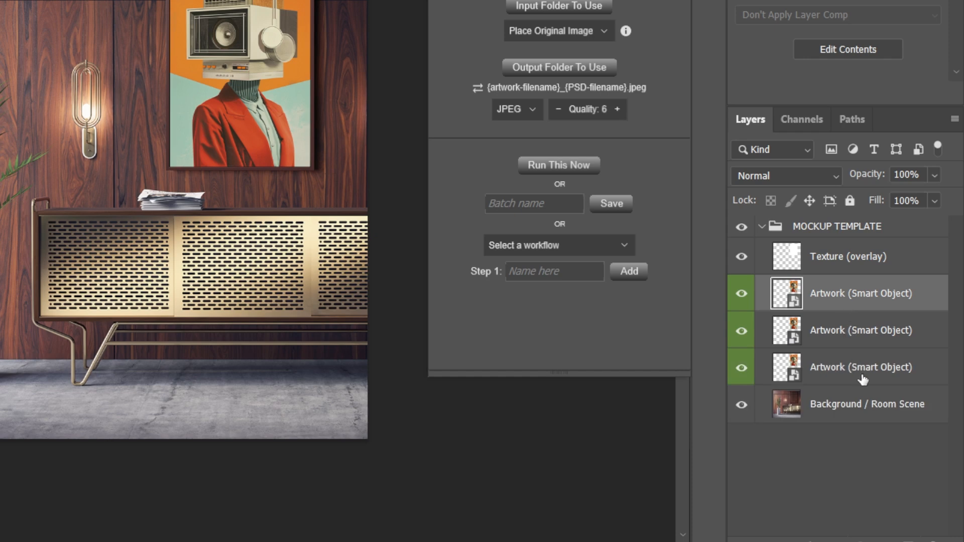
{"action": "key", "text": "ctrl+j"}
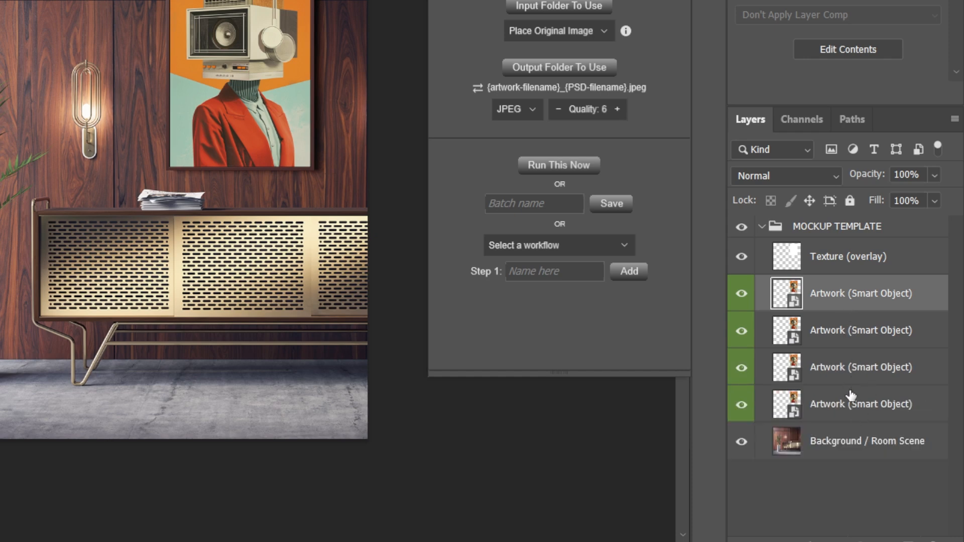
{"action": "left_click", "coordinate": [842, 331]}
{"action": "left_click", "coordinate": [842, 293]}
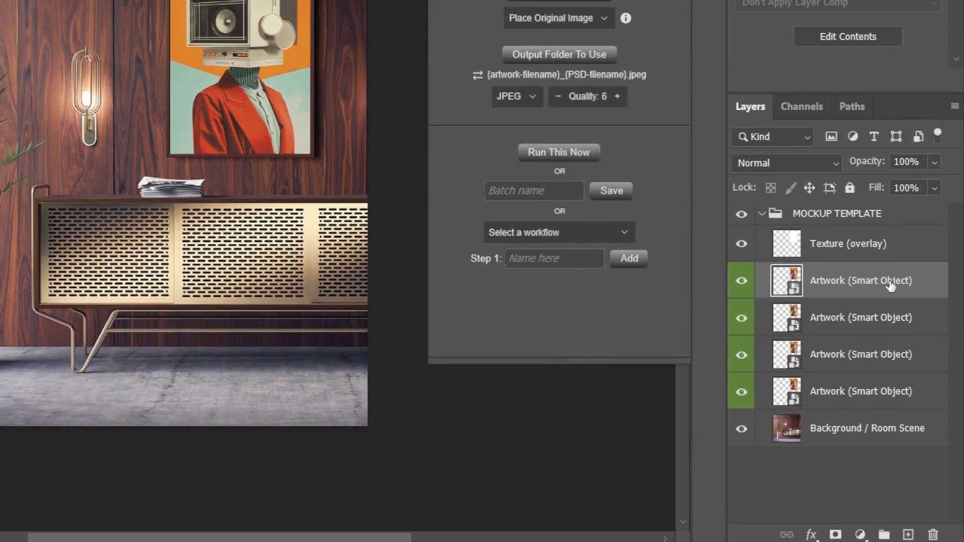
Step: Delete the three lower Artwork (Smart Object) layers and select the Texture (overlay) layer
{"action": "left_click", "coordinate": [878, 391]}
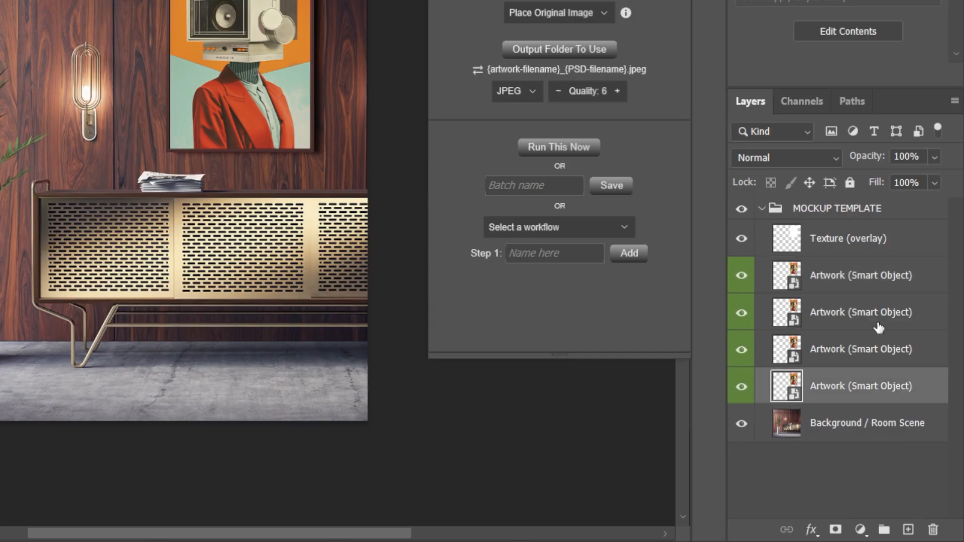
{"action": "left_click", "coordinate": [879, 310], "text": "shift"}
{"action": "key", "text": "Delete"}
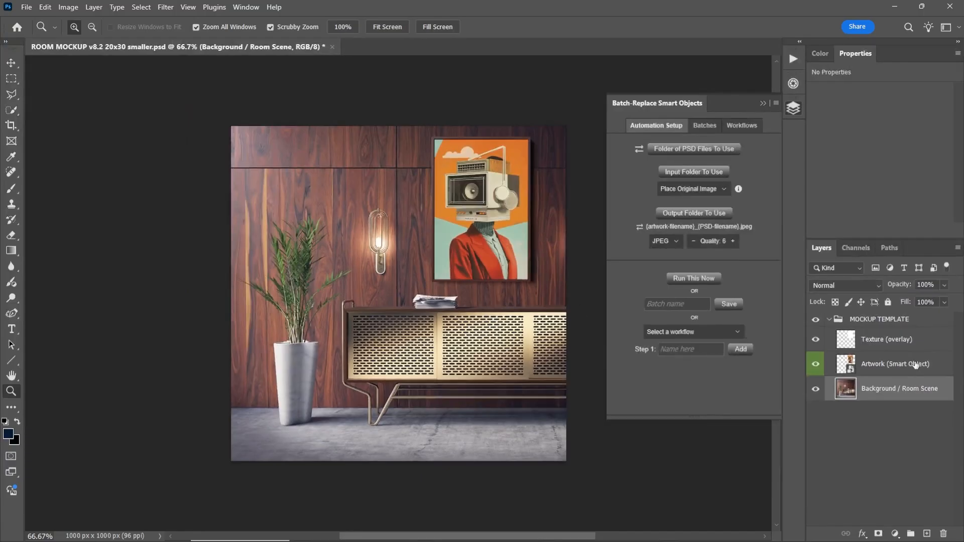
{"action": "left_click", "coordinate": [915, 365]}
{"action": "left_click", "coordinate": [877, 333]}
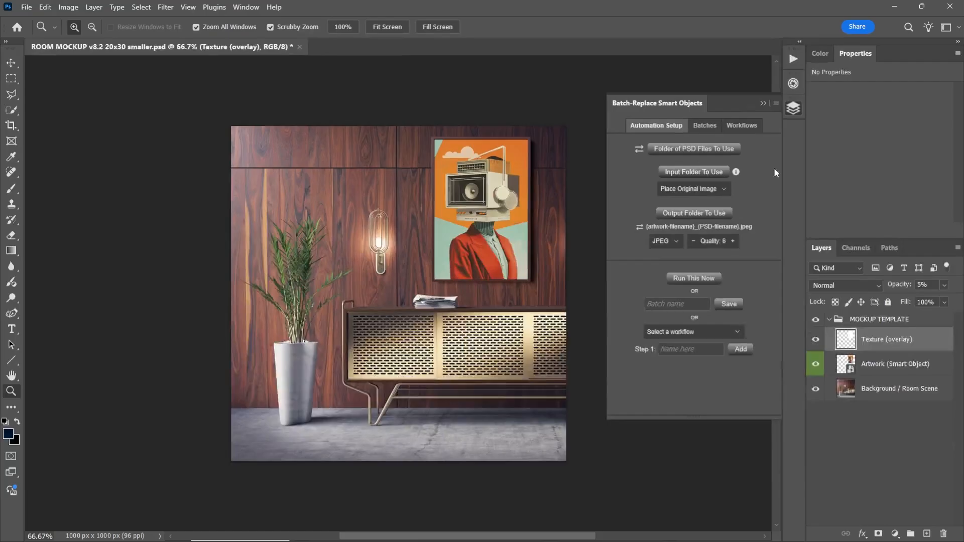
Step: Set the plugin's folder of PSD files to FOLDER OF PSD FILES 1 - 20x30 in Canvas Wall Art Automation
{"action": "left_click", "coordinate": [694, 149]}
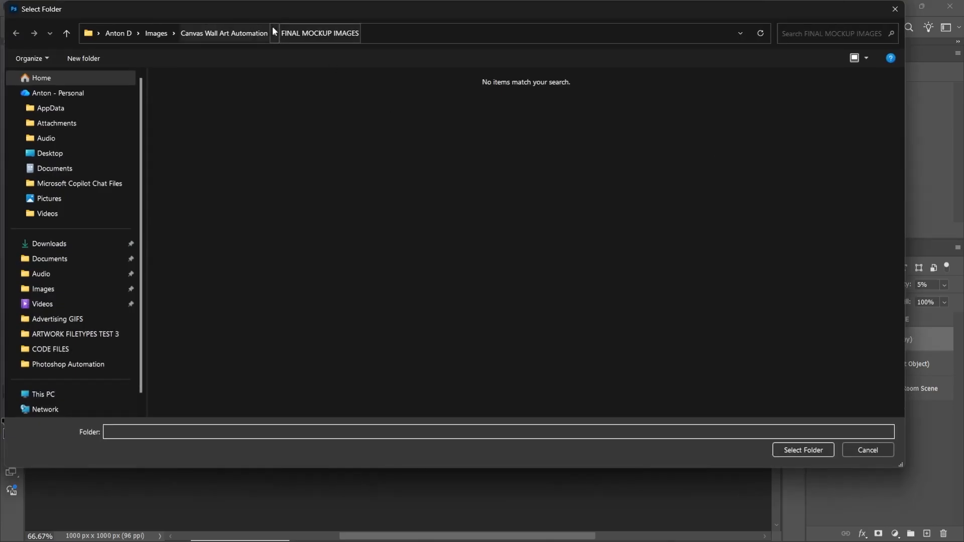
{"action": "left_click", "coordinate": [249, 42]}
{"action": "left_click", "coordinate": [225, 119]}
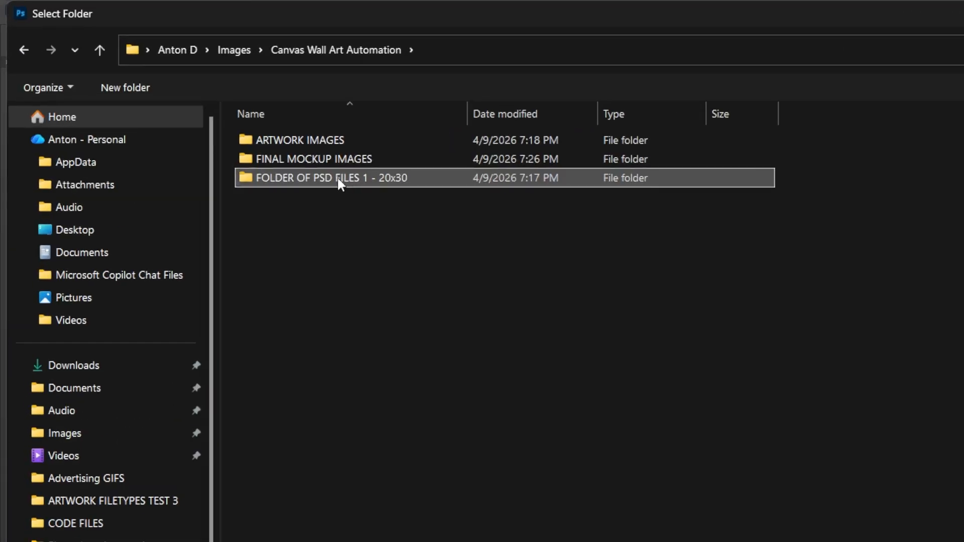
{"action": "left_click", "coordinate": [822, 449]}
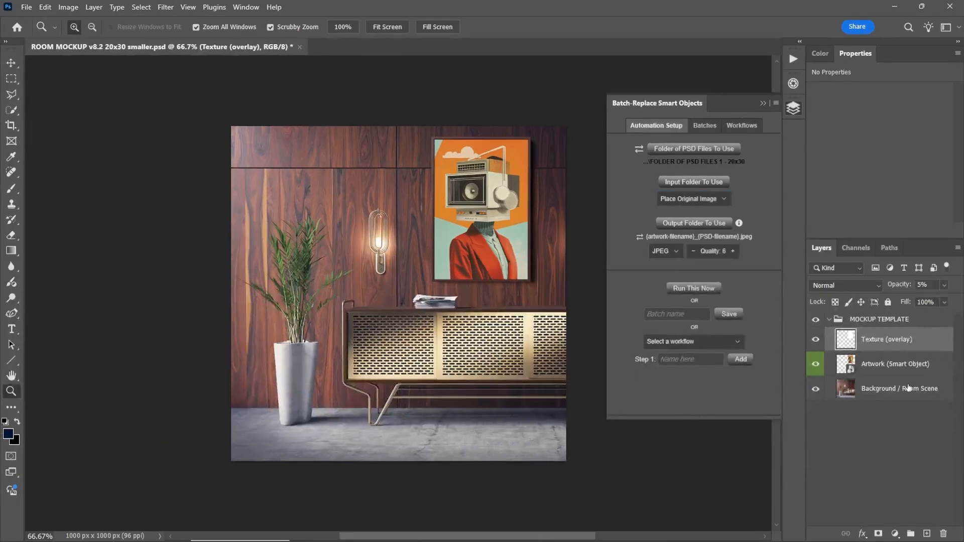
Step: Set the plugin's input folder to ARTWORK IMAGES in Canvas Wall Art Automation
{"action": "left_click", "coordinate": [880, 538]}
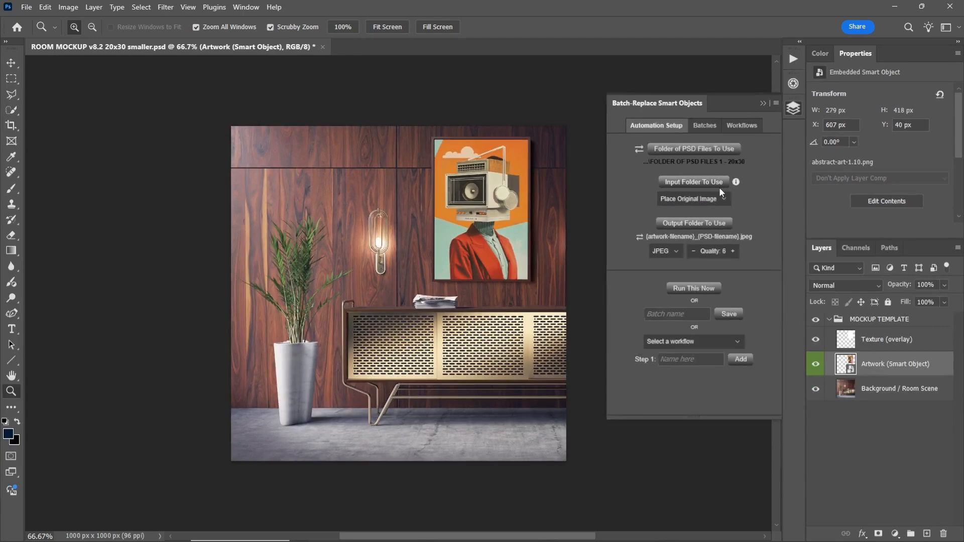
{"action": "left_click", "coordinate": [719, 183]}
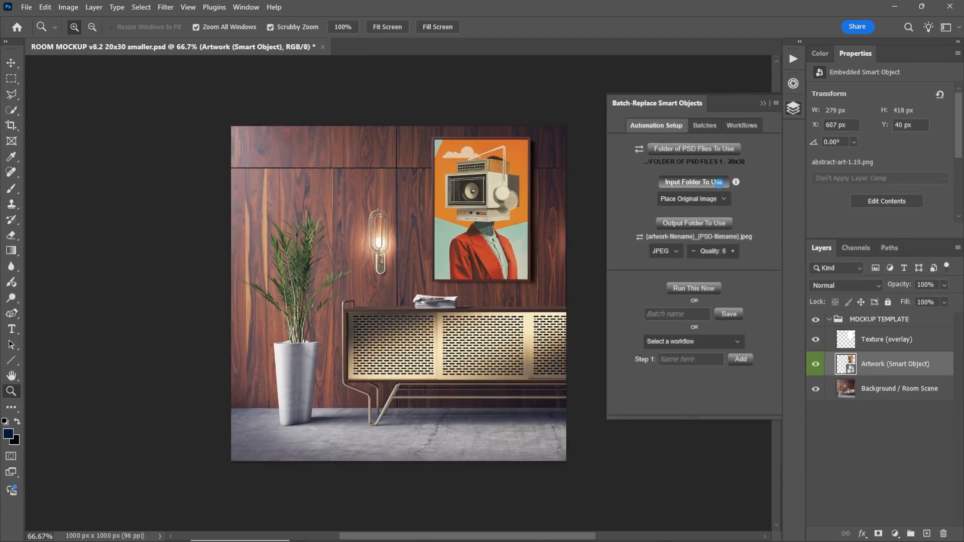
{"action": "left_click", "coordinate": [242, 33]}
{"action": "left_click", "coordinate": [201, 94]}
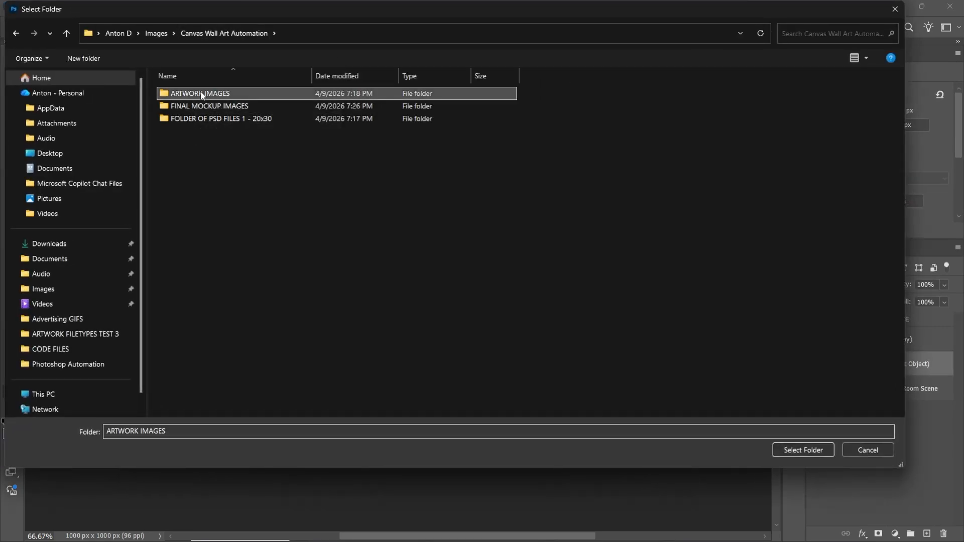
{"action": "left_click", "coordinate": [812, 450]}
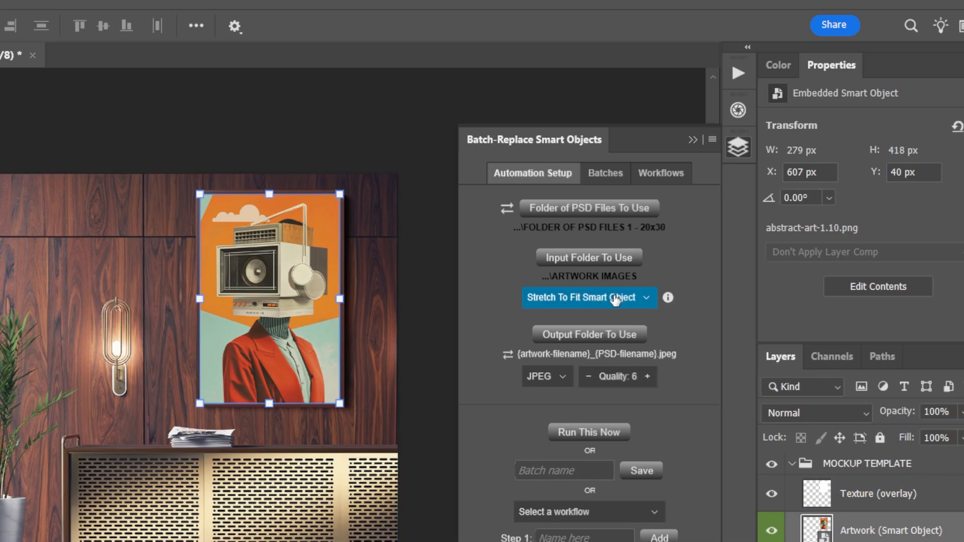
Step: Try the Stretch To Fit Smart Object and Place Original Image placement options, and settle on Fill Smart Object & Crop
{"action": "left_click", "coordinate": [645, 287]}
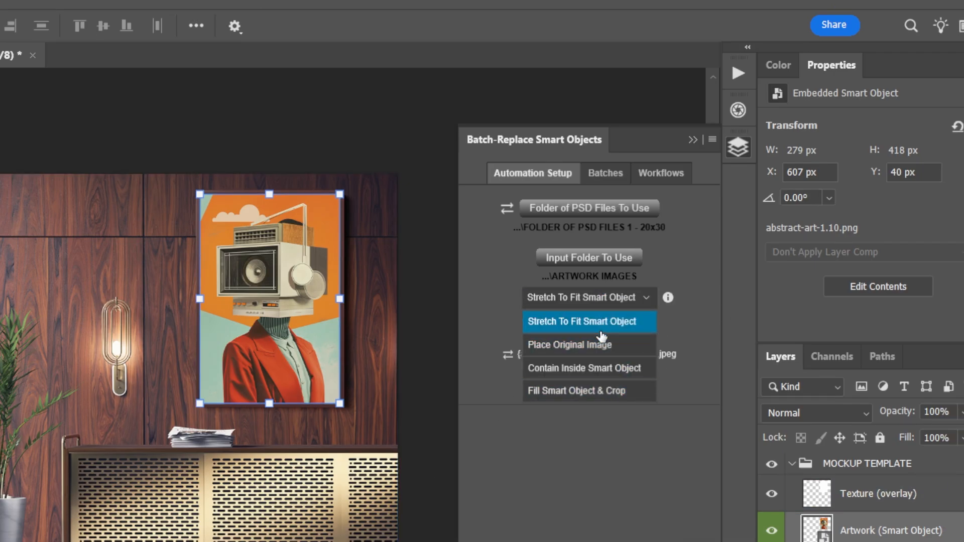
{"action": "left_click", "coordinate": [639, 332]}
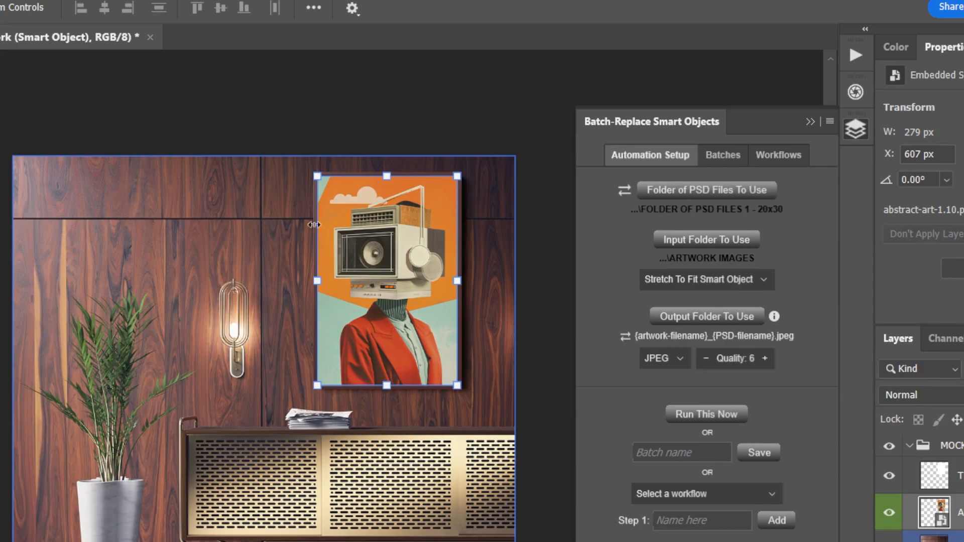
{"action": "left_click", "coordinate": [757, 278]}
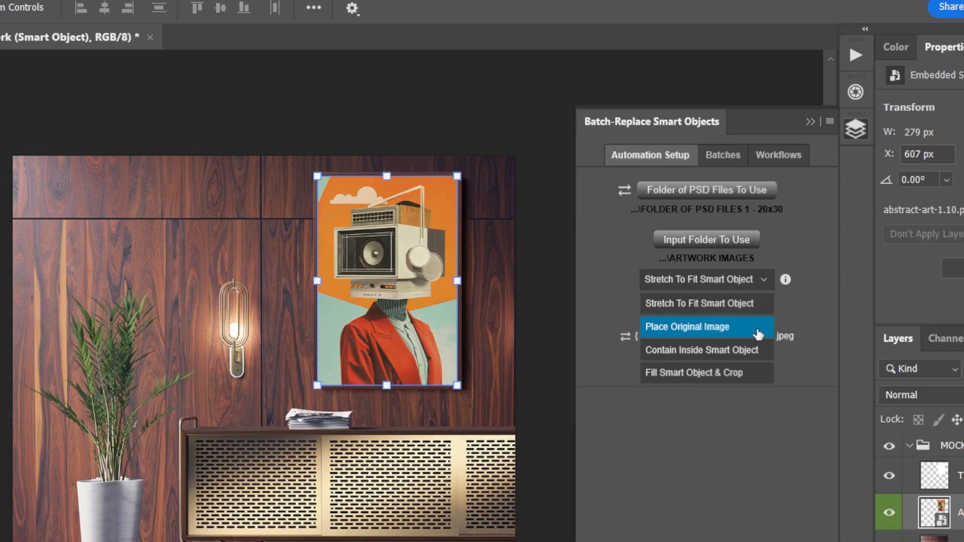
{"action": "left_click", "coordinate": [729, 331]}
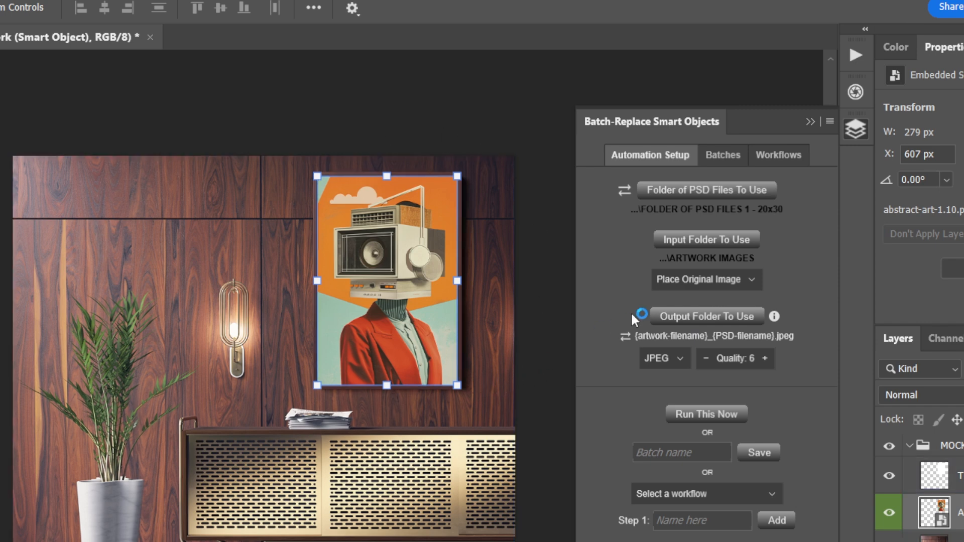
{"action": "left_click", "coordinate": [713, 284]}
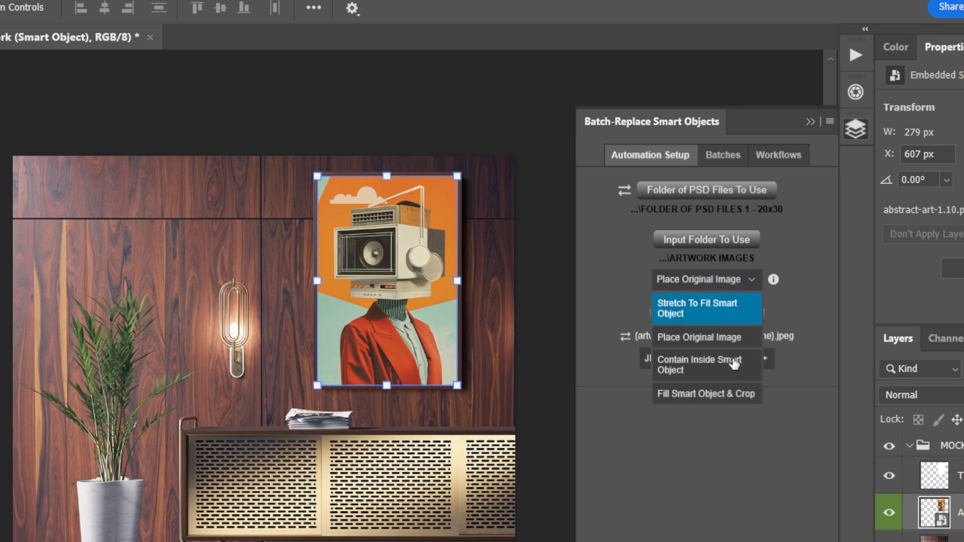
{"action": "left_click", "coordinate": [731, 394]}
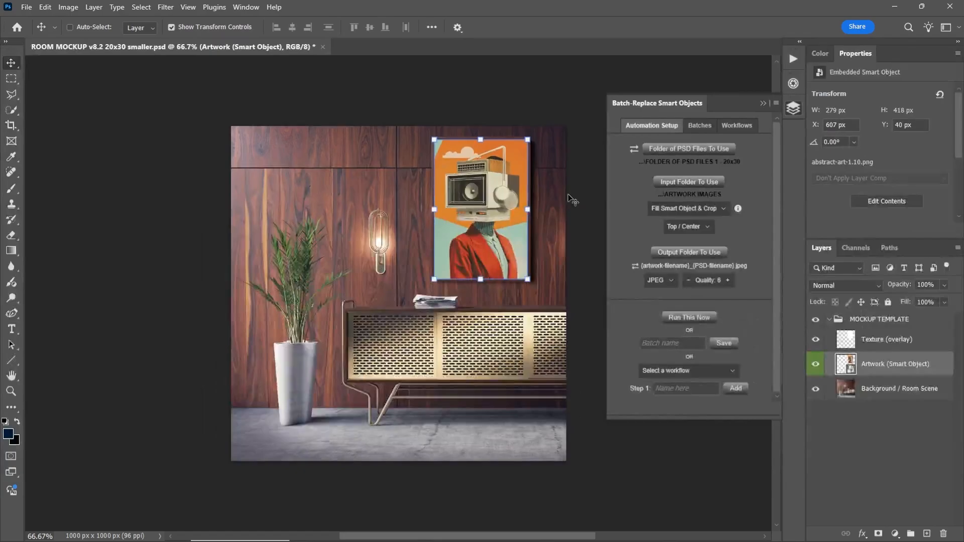
Step: Try stretching the Artwork (Smart Object) layer to 27% width with Free Transform and cancel the transform
{"action": "key", "text": "ctrl+t"}
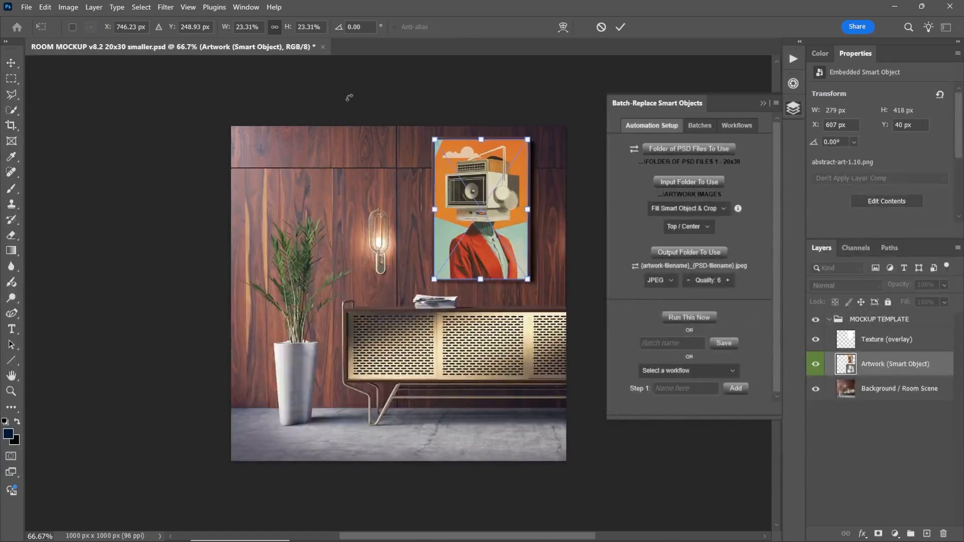
{"action": "left_click", "coordinate": [244, 27]}
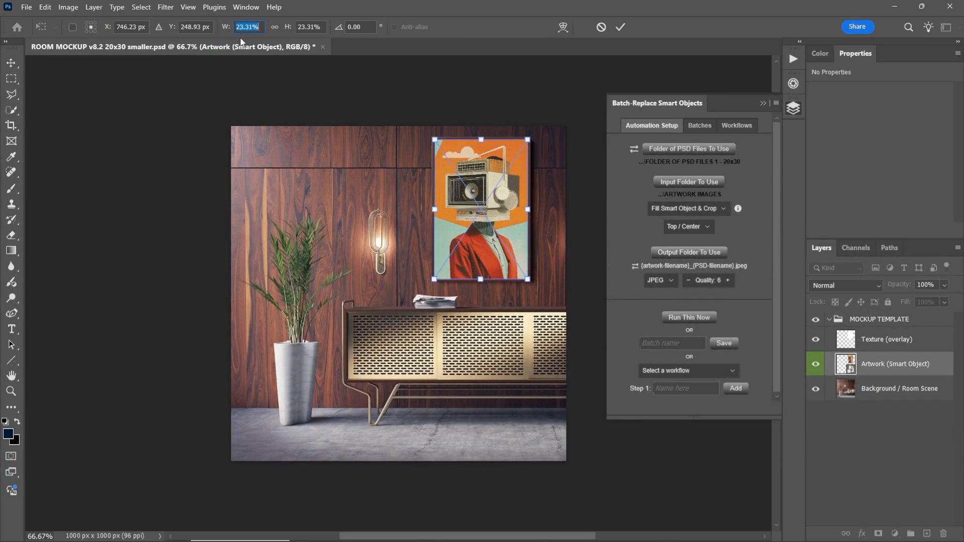
{"action": "type", "text": "27"}
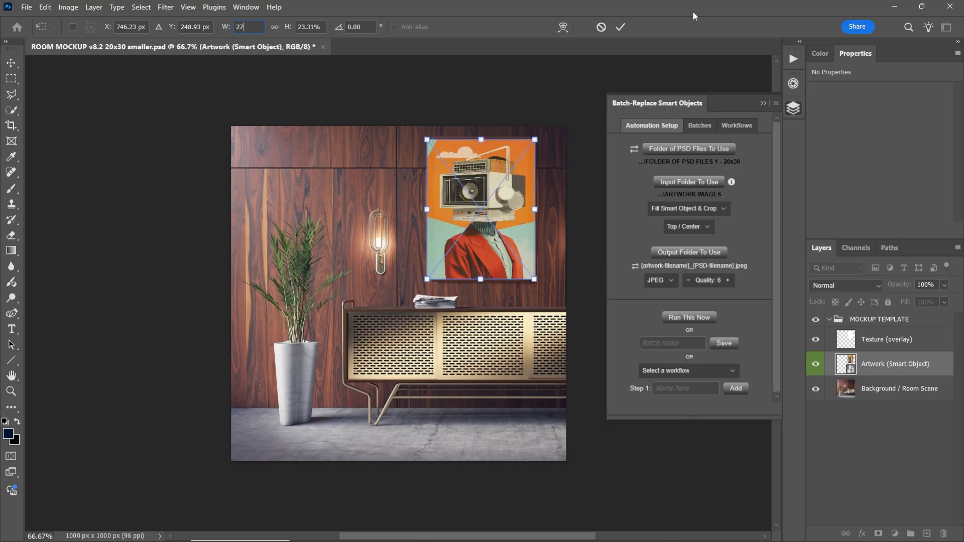
{"action": "left_click", "coordinate": [598, 30]}
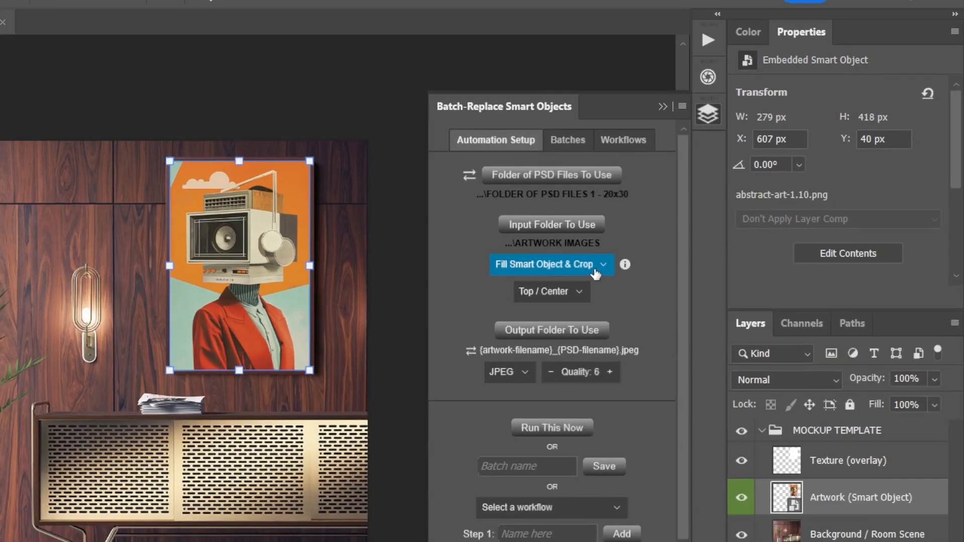
Step: Set the crop position for Fill Smart Object & Crop to Center / Center
{"action": "left_click", "coordinate": [557, 293]}
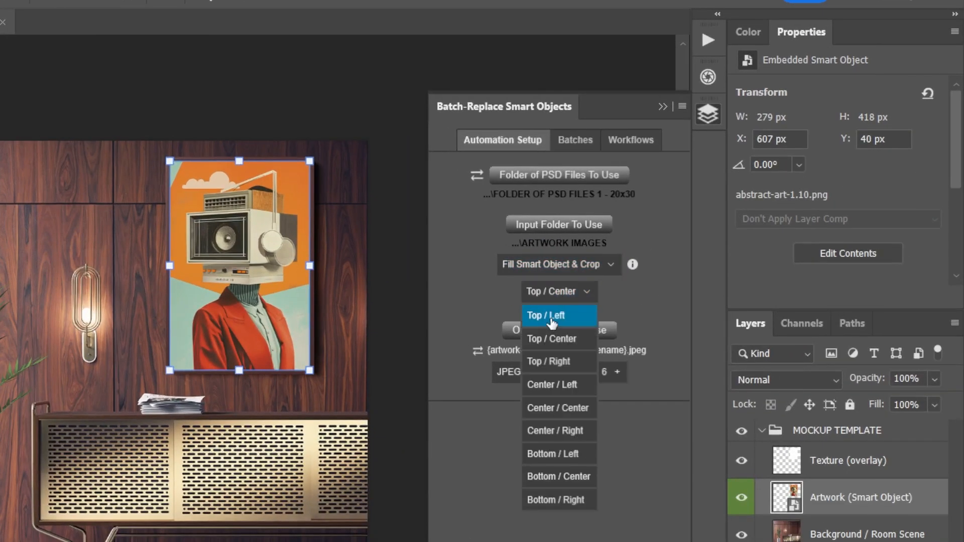
{"action": "left_click", "coordinate": [557, 297]}
{"action": "left_click", "coordinate": [559, 299]}
{"action": "left_click", "coordinate": [578, 409]}
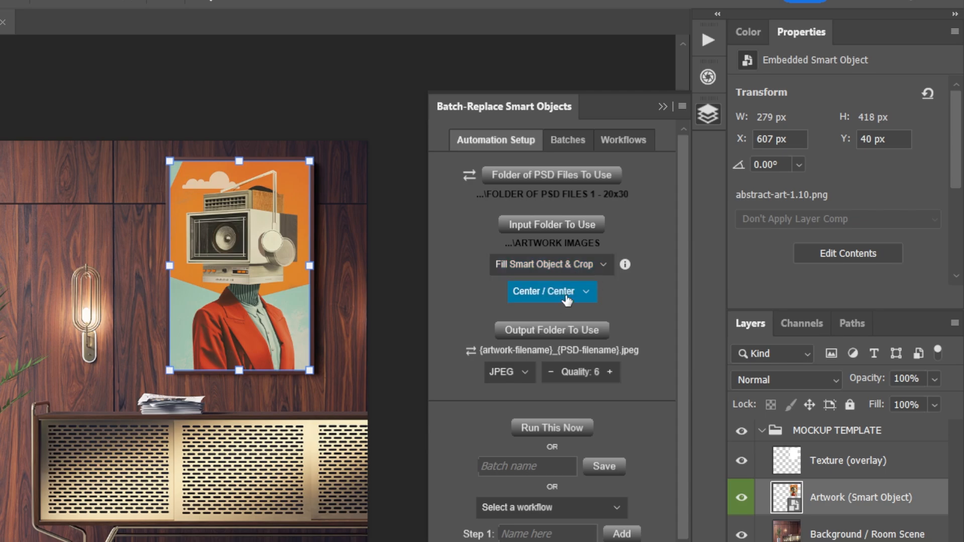
Step: Try the Top / Center and Bottom / Center crop positions and restore Center / Center
{"action": "left_click", "coordinate": [568, 297]}
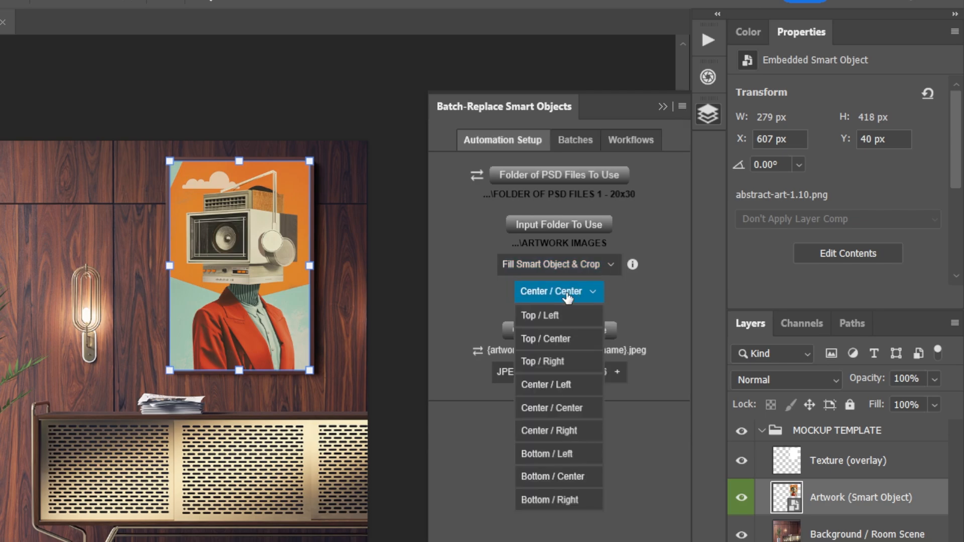
{"action": "left_click", "coordinate": [557, 339]}
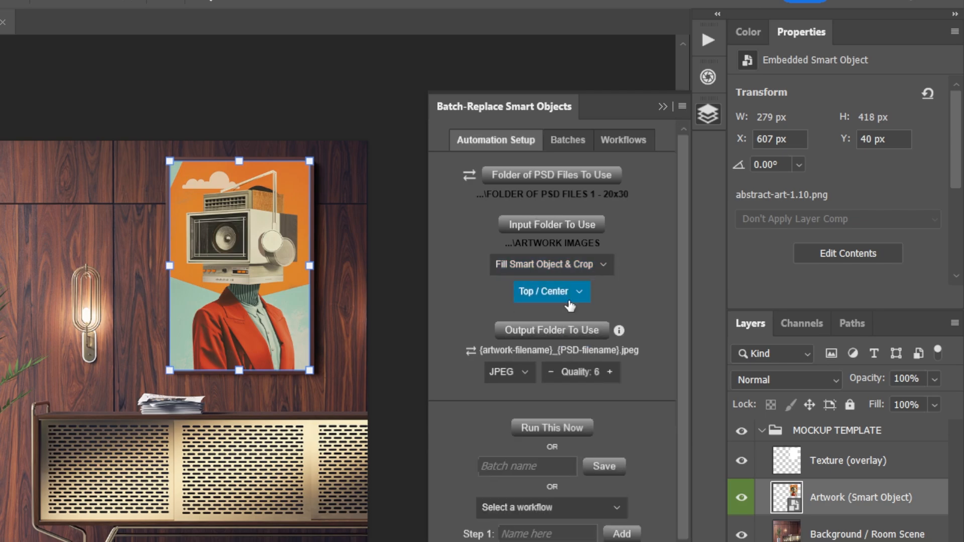
{"action": "left_click", "coordinate": [561, 294]}
{"action": "left_click", "coordinate": [549, 477]}
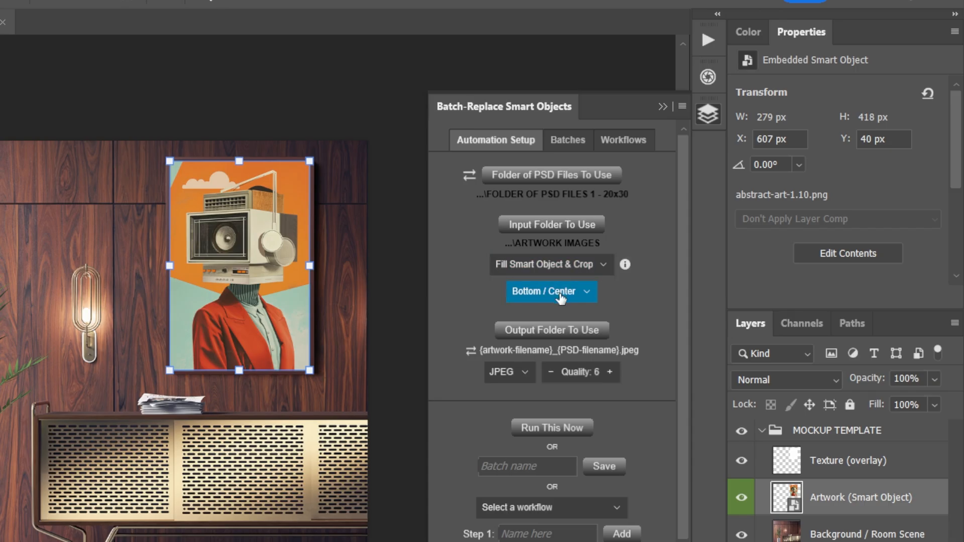
{"action": "left_click", "coordinate": [561, 297]}
{"action": "left_click", "coordinate": [557, 409]}
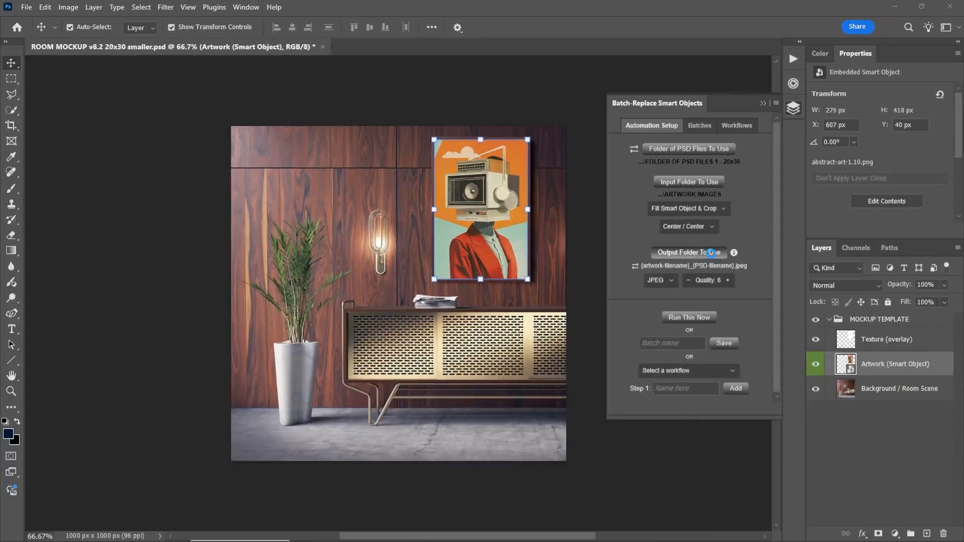
Step: Set the output folder to FINAL MOCKUP IMAGES in Canvas Wall Art Automation, and toggle the output filename order and back
{"action": "left_click", "coordinate": [576, 337]}
{"action": "left_click", "coordinate": [260, 38]}
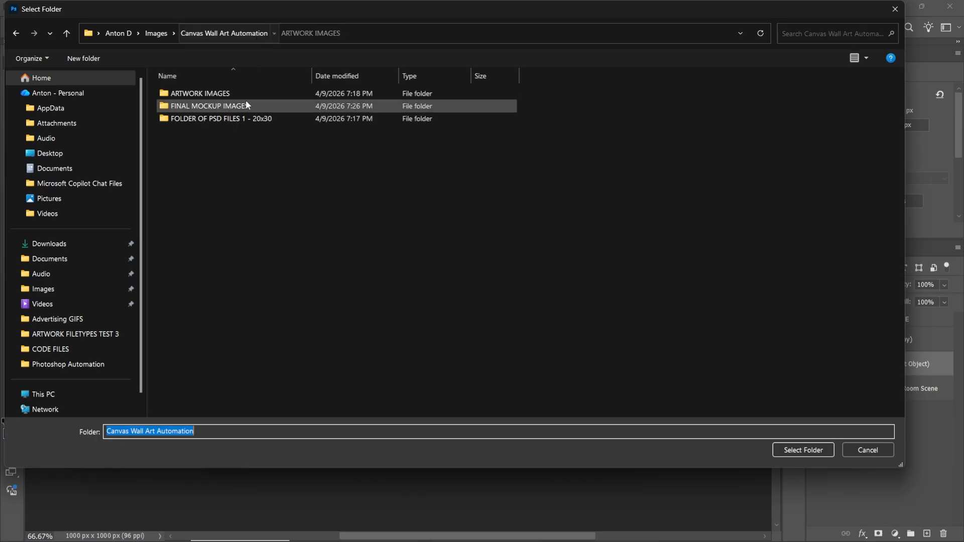
{"action": "double_click", "coordinate": [228, 101]}
{"action": "left_click", "coordinate": [824, 451]}
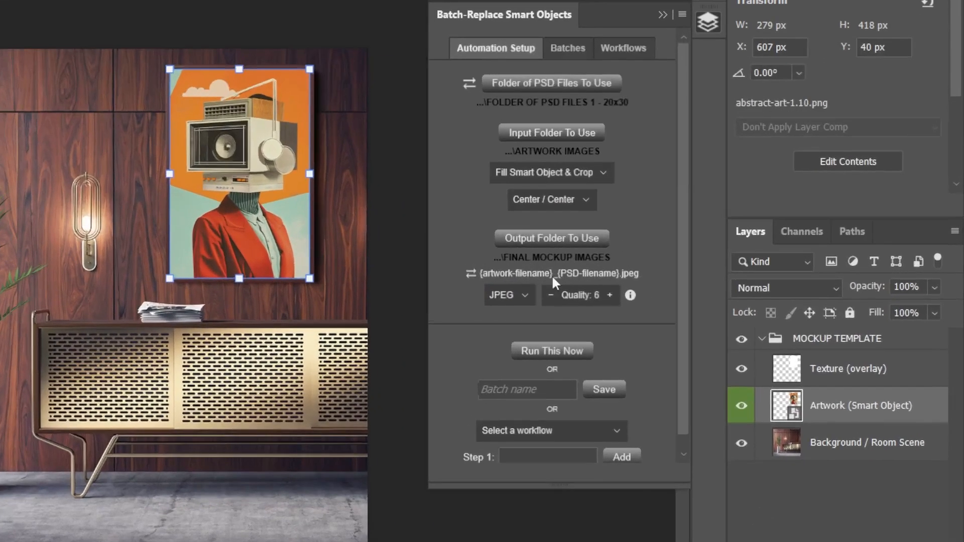
{"action": "left_click", "coordinate": [475, 275]}
{"action": "left_click", "coordinate": [473, 277]}
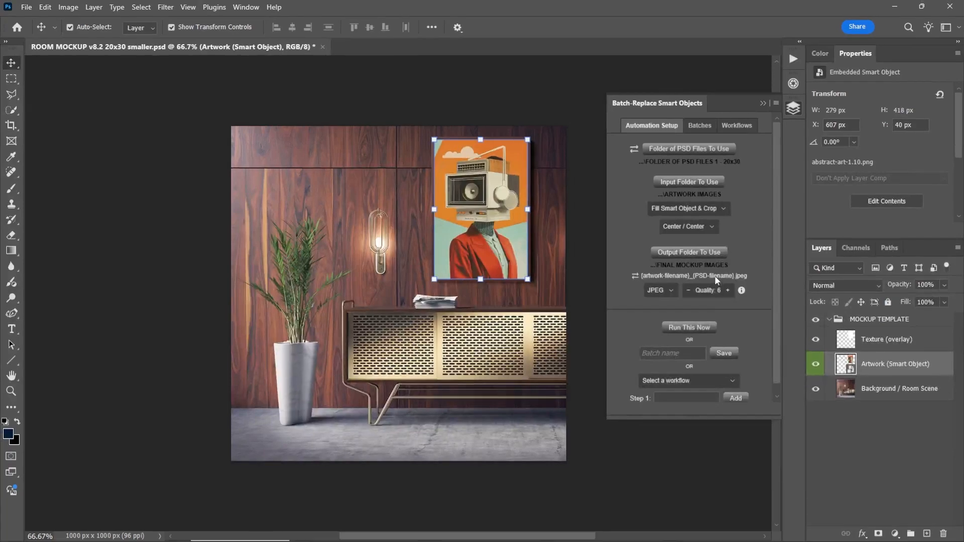
Step: Review the abstract-art-1.12 and abstract-art-1.13 mockup rows in the FINAL MOCKUP IMAGES folder in File Explorer and return to Photoshop
{"action": "key", "text": "alt+Tab"}
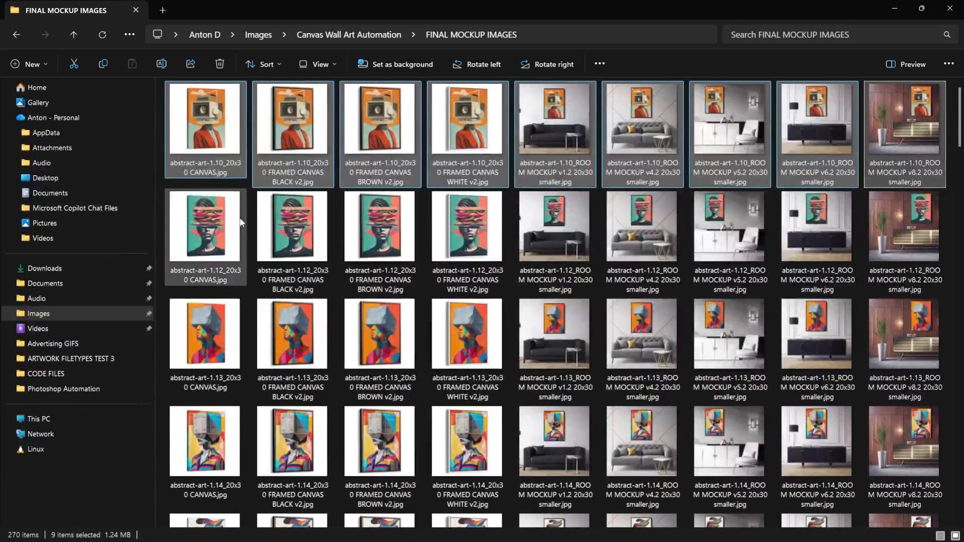
{"action": "left_click", "coordinate": [897, 212], "text": "shift"}
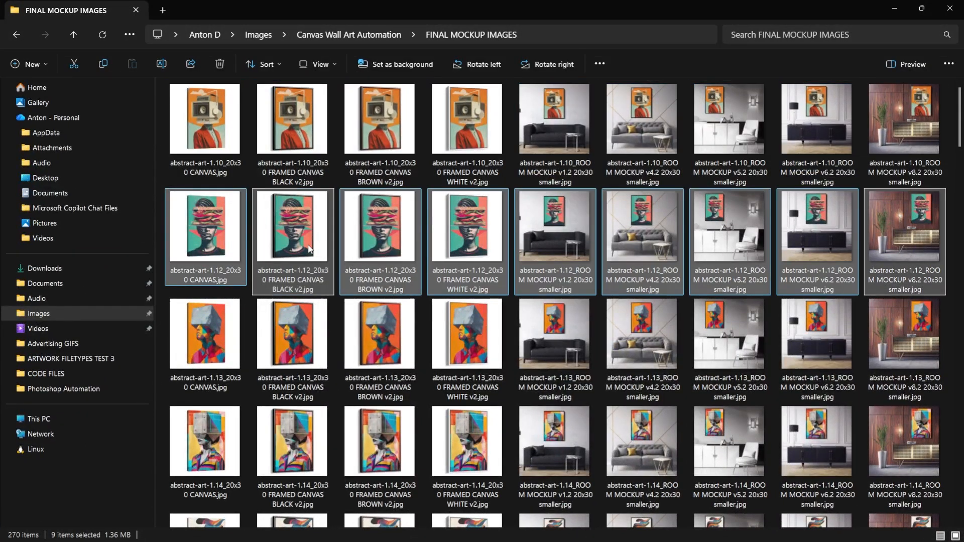
{"action": "left_click_drag", "start_coordinate": [291, 236], "coordinate": [464, 213]}
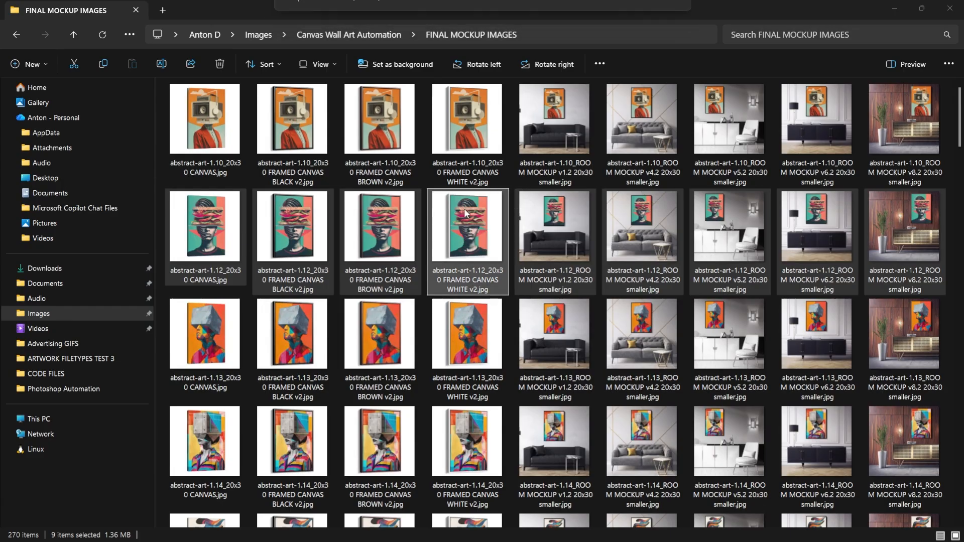
{"action": "left_click", "coordinate": [206, 341]}
{"action": "left_click", "coordinate": [893, 331], "text": "shift"}
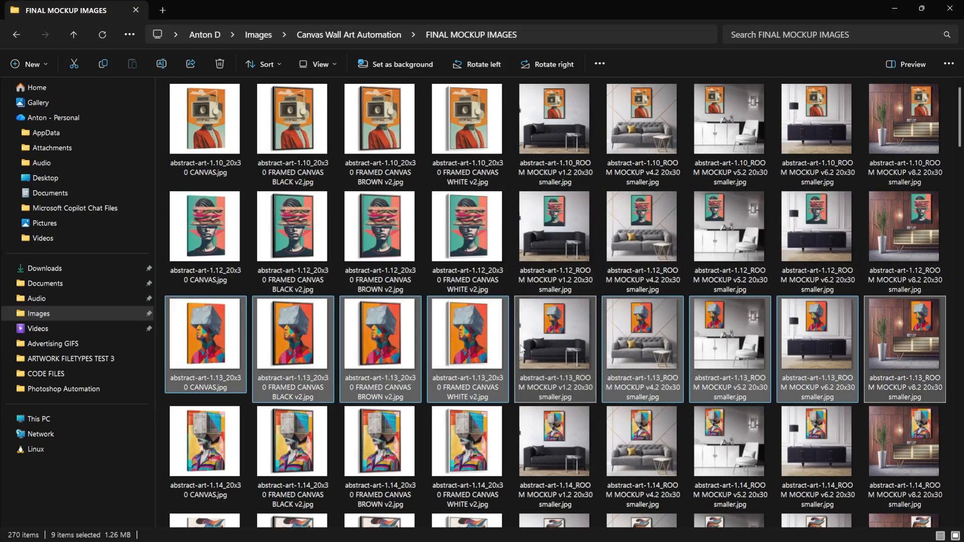
{"action": "left_click_drag", "start_coordinate": [479, 333], "coordinate": [459, 343]}
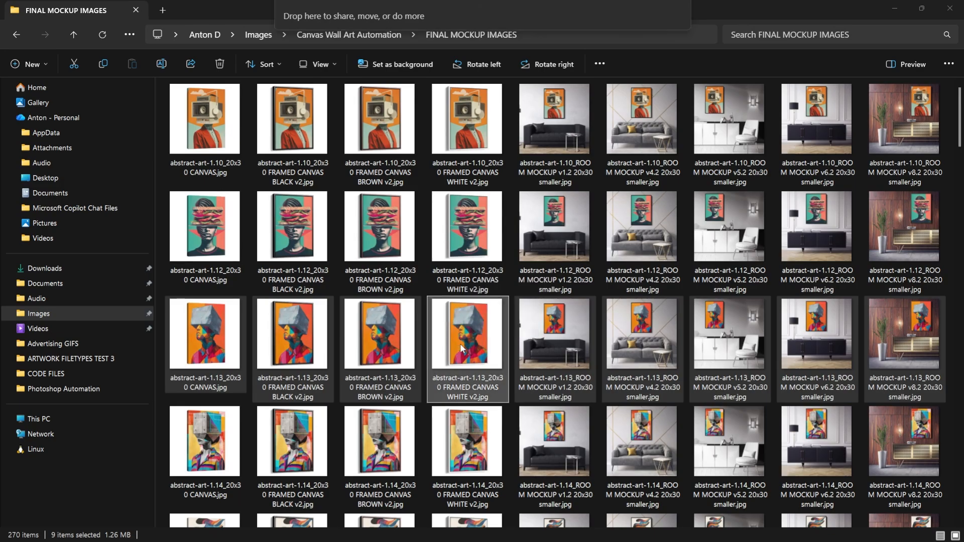
{"action": "key", "text": "alt+Tab"}
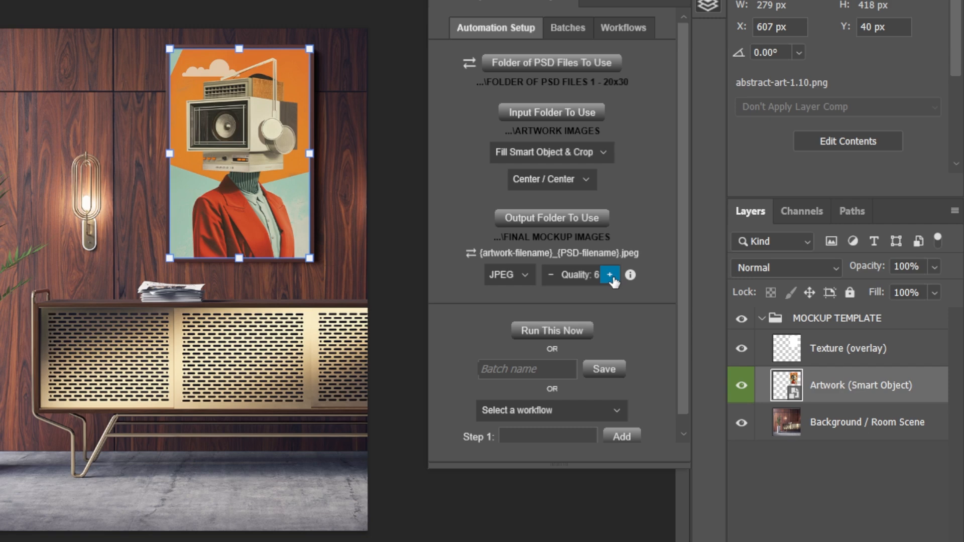
Step: Try the PNG and WEBP output formats, raising the WEBP quality to 6, and restore JPEG
{"action": "left_click", "coordinate": [515, 276]}
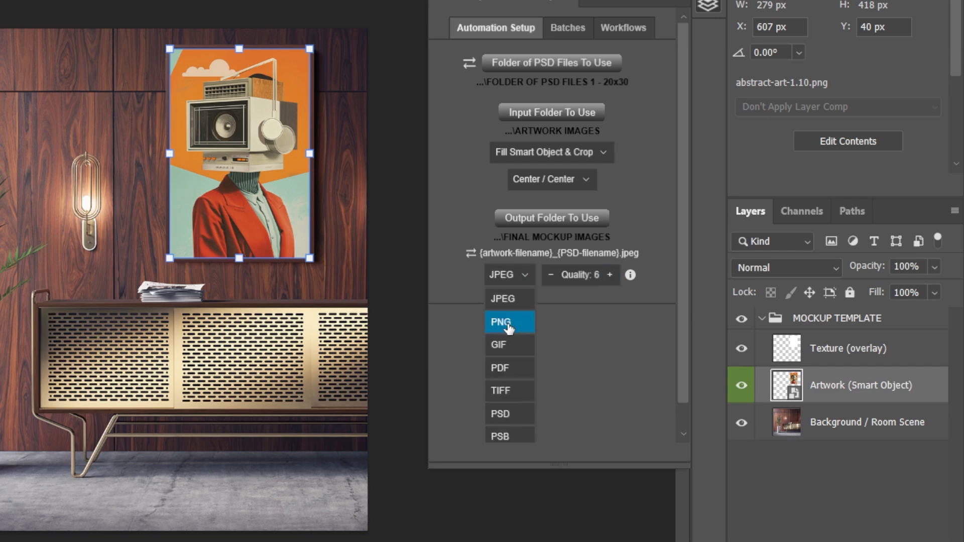
{"action": "left_click", "coordinate": [511, 322]}
{"action": "left_click", "coordinate": [603, 276]}
{"action": "left_click", "coordinate": [603, 276]}
{"action": "left_click", "coordinate": [603, 276]}
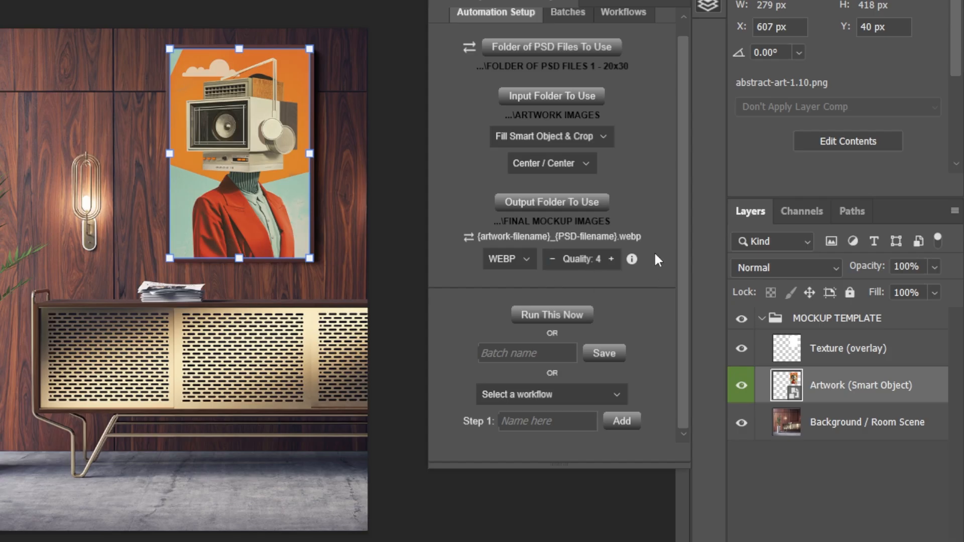
{"action": "left_click", "coordinate": [612, 259]}
{"action": "left_click", "coordinate": [611, 259]}
{"action": "left_click", "coordinate": [526, 264]}
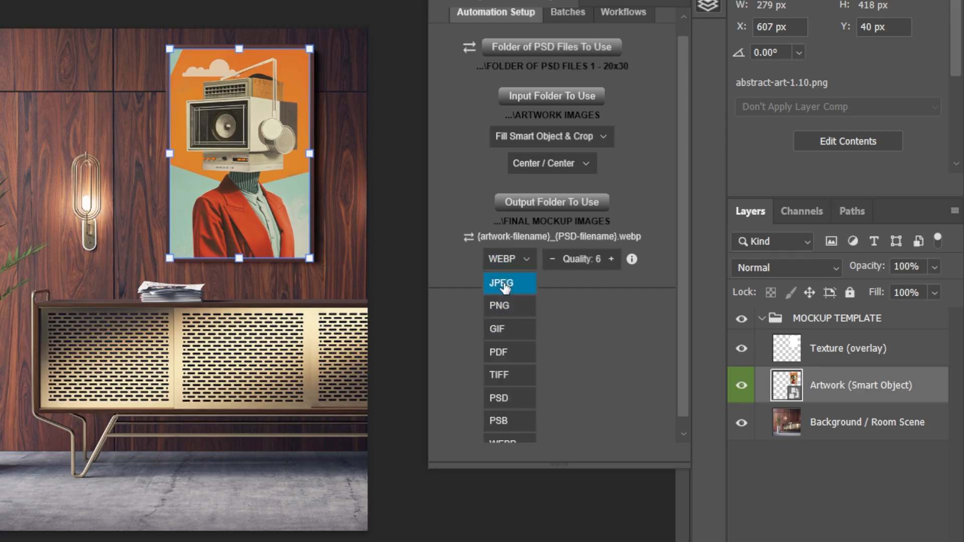
{"action": "left_click", "coordinate": [525, 280]}
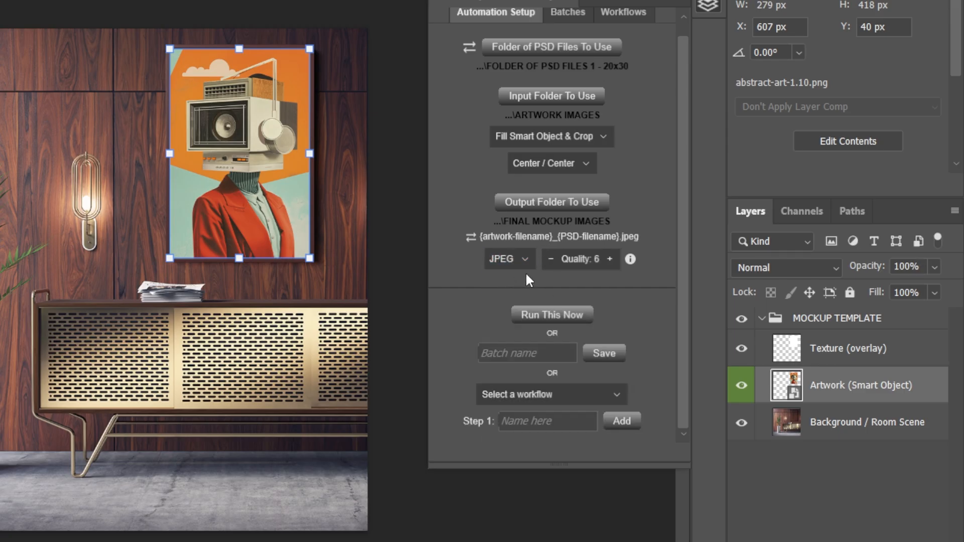
Step: Raise the JPEG output quality to 10 and bring it back down to 7
{"action": "left_click", "coordinate": [610, 260]}
{"action": "left_click", "coordinate": [609, 261]}
{"action": "left_click", "coordinate": [610, 261]}
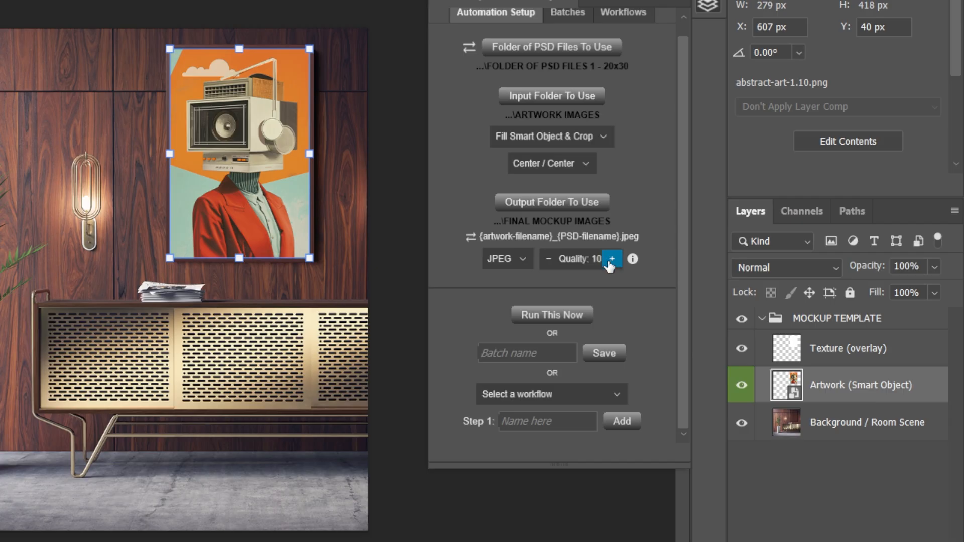
{"action": "left_click", "coordinate": [550, 261]}
{"action": "left_click", "coordinate": [550, 262]}
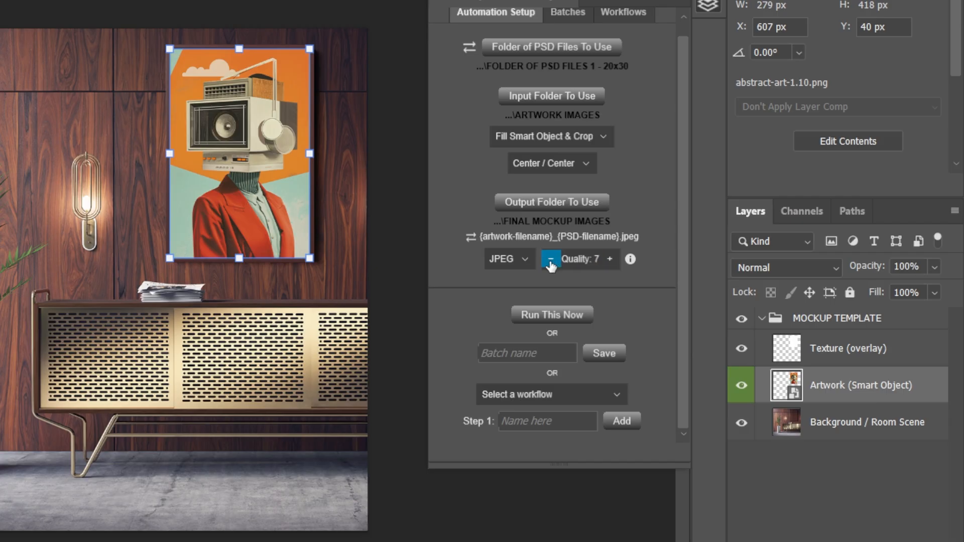
Step: Try WEBP at quality 5 and PSD as output formats, and set the output format to PNG
{"action": "left_click", "coordinate": [523, 260]}
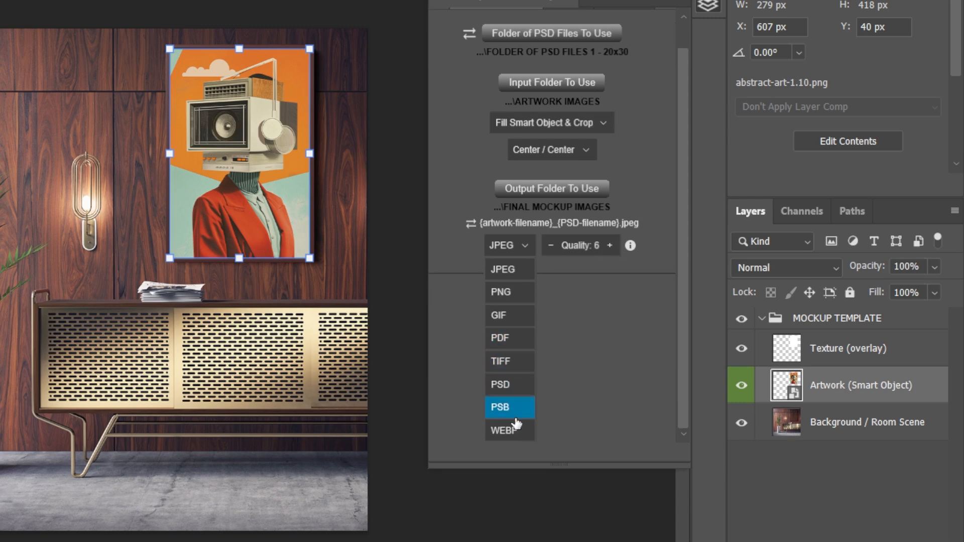
{"action": "left_click", "coordinate": [514, 431]}
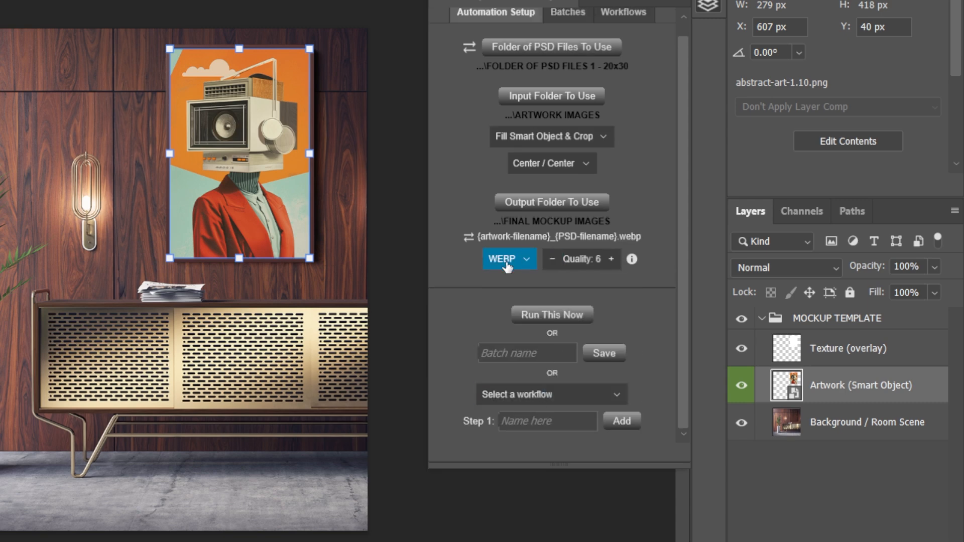
{"action": "left_click", "coordinate": [610, 259]}
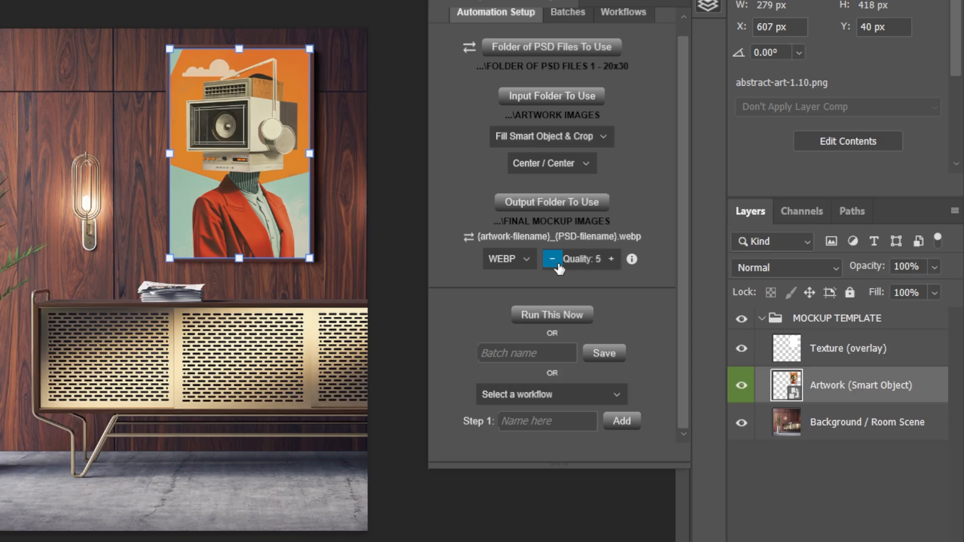
{"action": "left_click", "coordinate": [505, 259]}
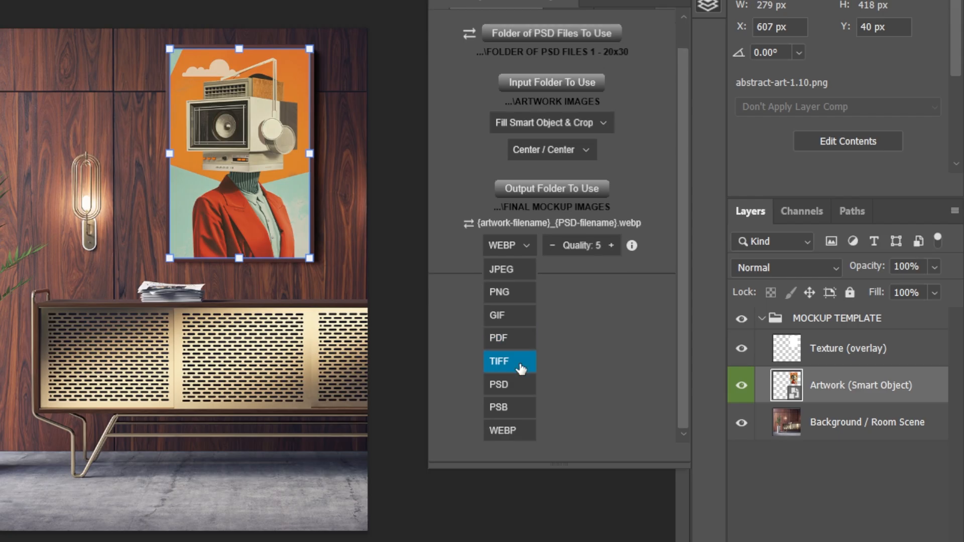
{"action": "left_click", "coordinate": [517, 384]}
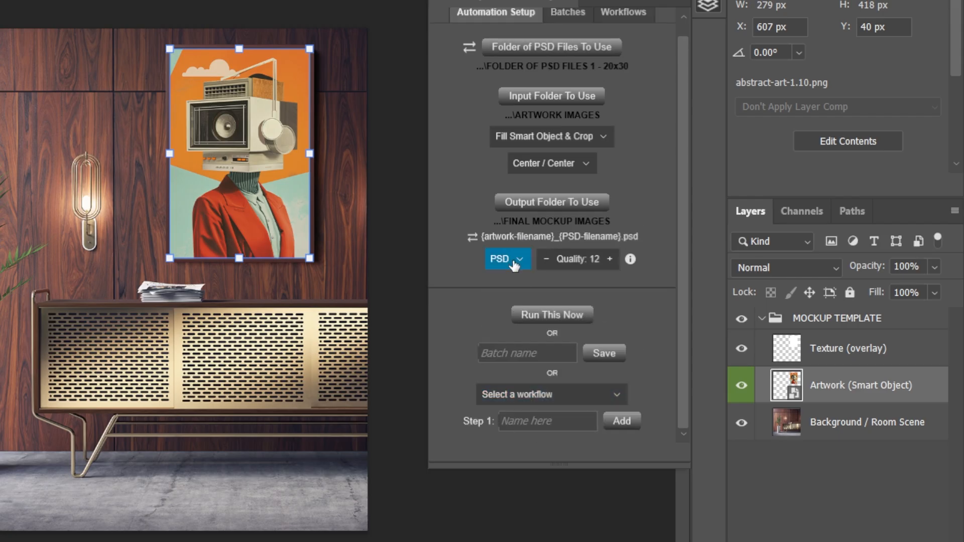
{"action": "left_click", "coordinate": [515, 265]}
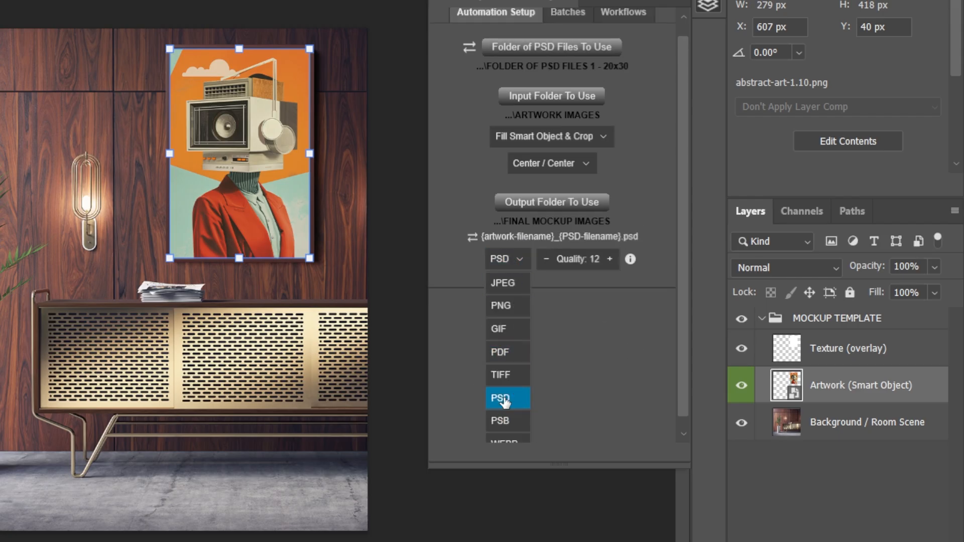
{"action": "left_click", "coordinate": [508, 306]}
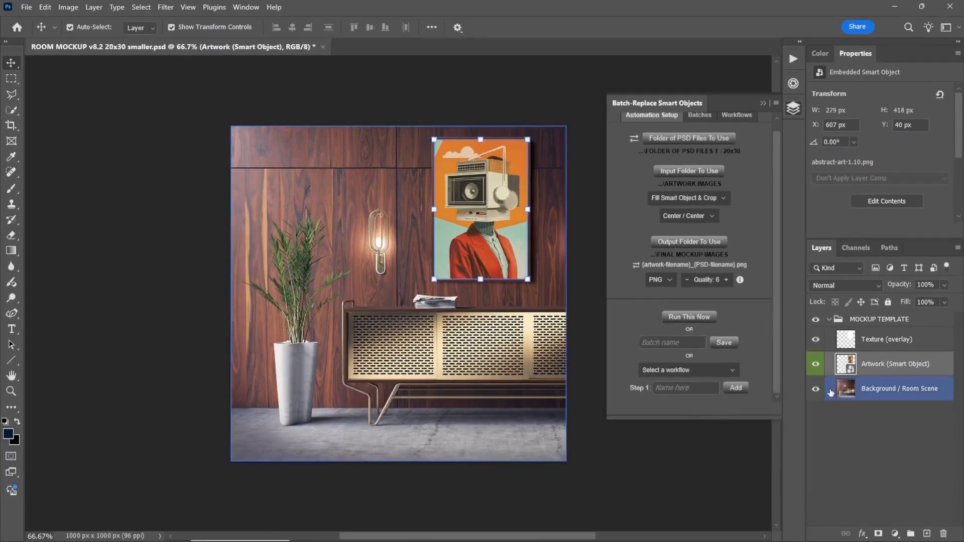
Step: Open the 20x30 FRAMED CANVAS BLACK v2.psd template from FOLDER OF PSD FILES 1 - 20x30
{"action": "left_click", "coordinate": [820, 392]}
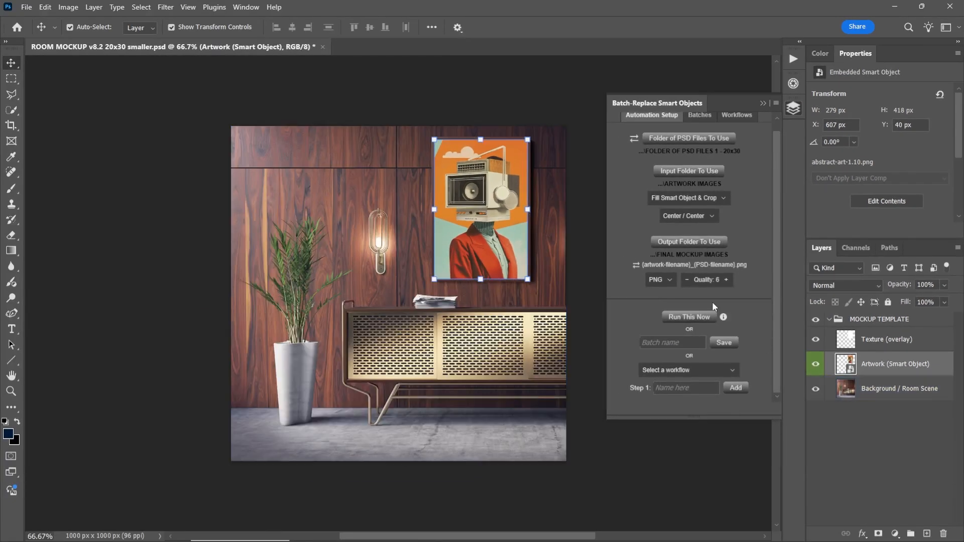
{"action": "key", "text": "ctrl+o"}
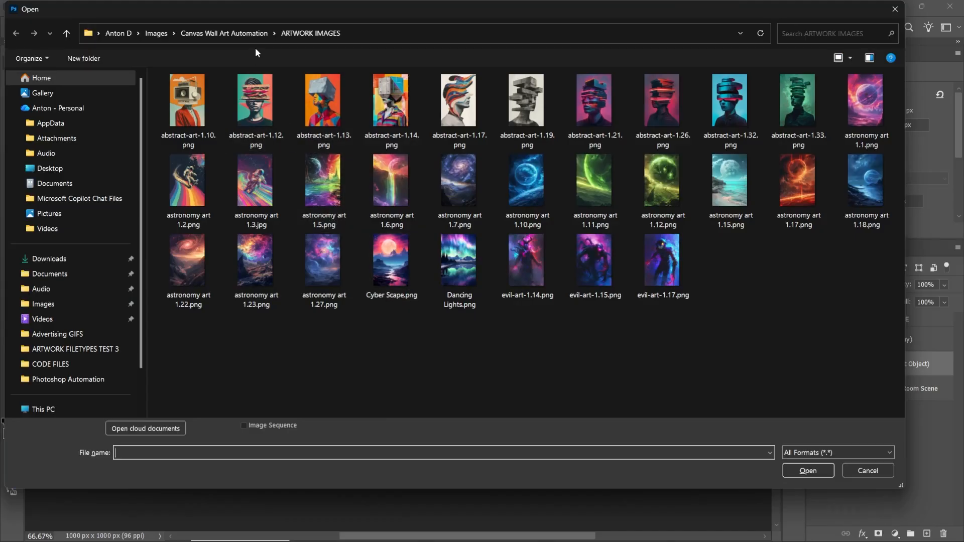
{"action": "left_click", "coordinate": [246, 34]}
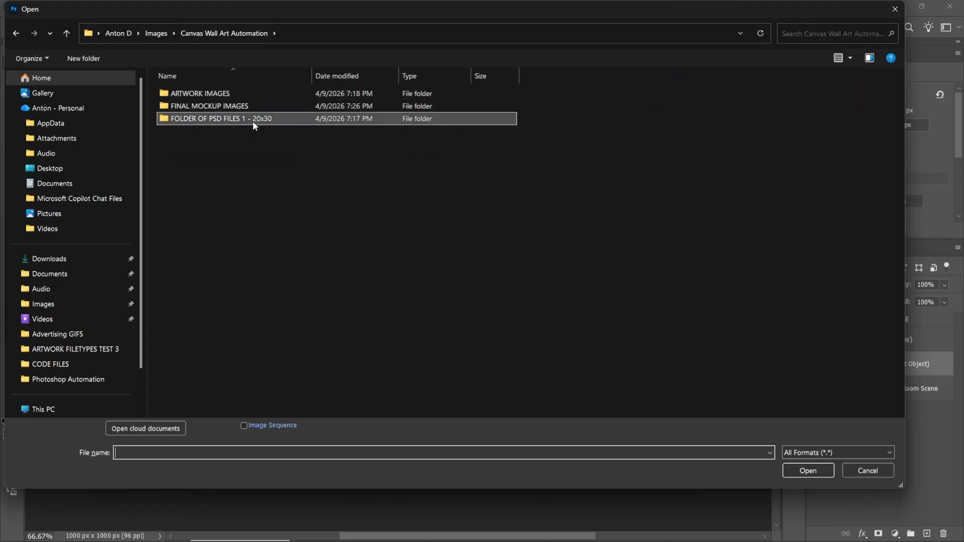
{"action": "double_click", "coordinate": [252, 121]}
{"action": "double_click", "coordinate": [242, 119]}
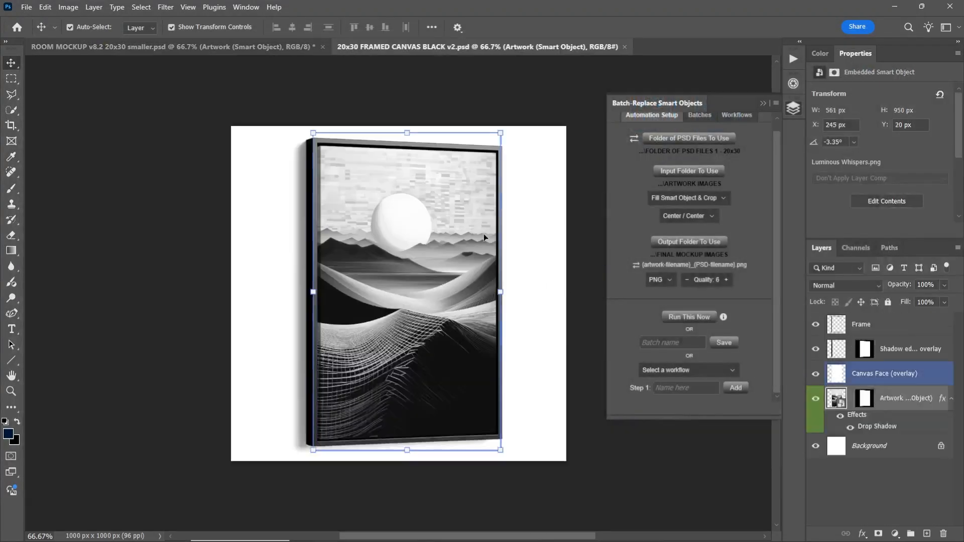
Step: Hide the Background layer of the framed black canvas template to leave the canvas on transparency
{"action": "left_click", "coordinate": [817, 446]}
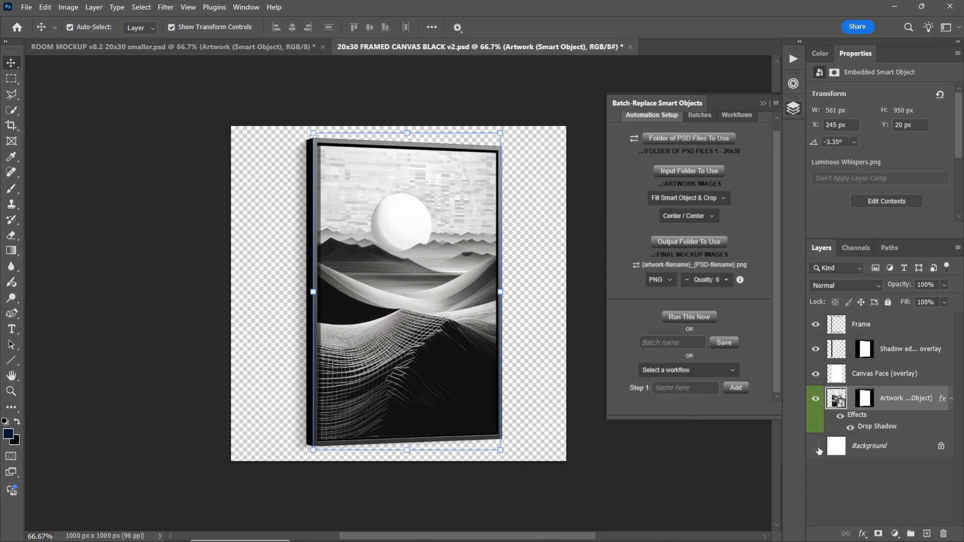
{"action": "key", "text": "z"}
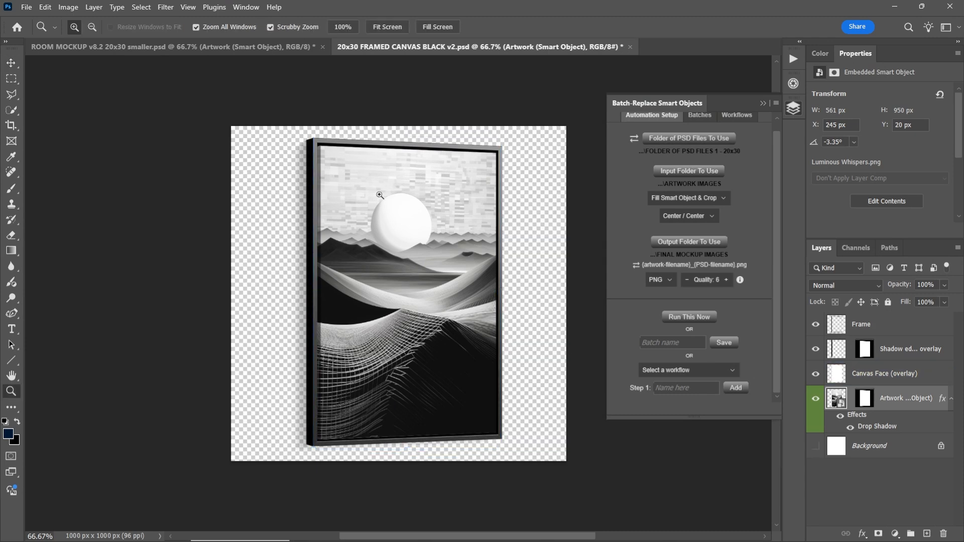
{"action": "scroll", "coordinate": [384, 222], "scroll_direction": "up", "scroll_amount": 2}
{"action": "scroll", "coordinate": [548, 224], "scroll_direction": "down", "scroll_amount": 1}
{"action": "scroll", "coordinate": [540, 227], "scroll_direction": "down", "scroll_amount": 2}
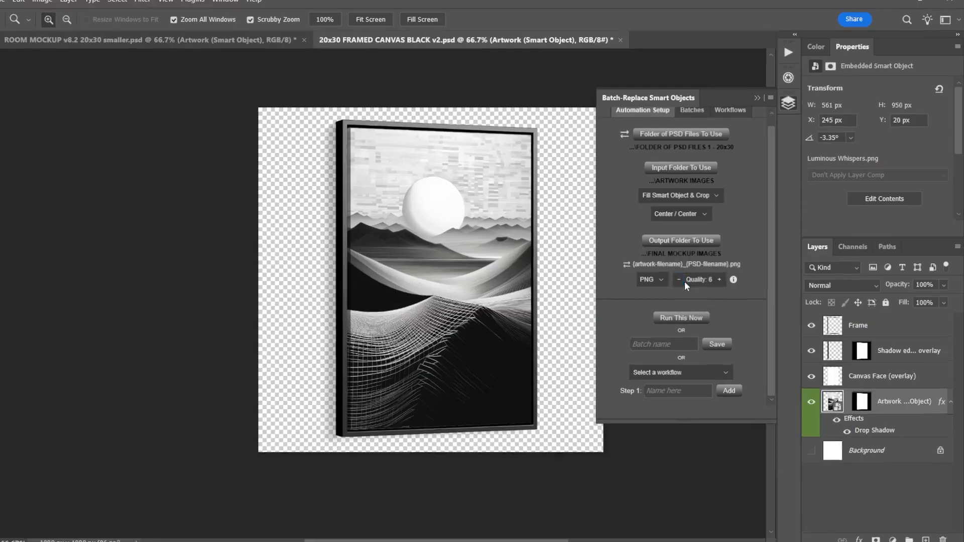
Step: Keep PNG as the output format and enlarge the Batch-Replace Smart Objects panel vertically
{"action": "left_click", "coordinate": [656, 280]}
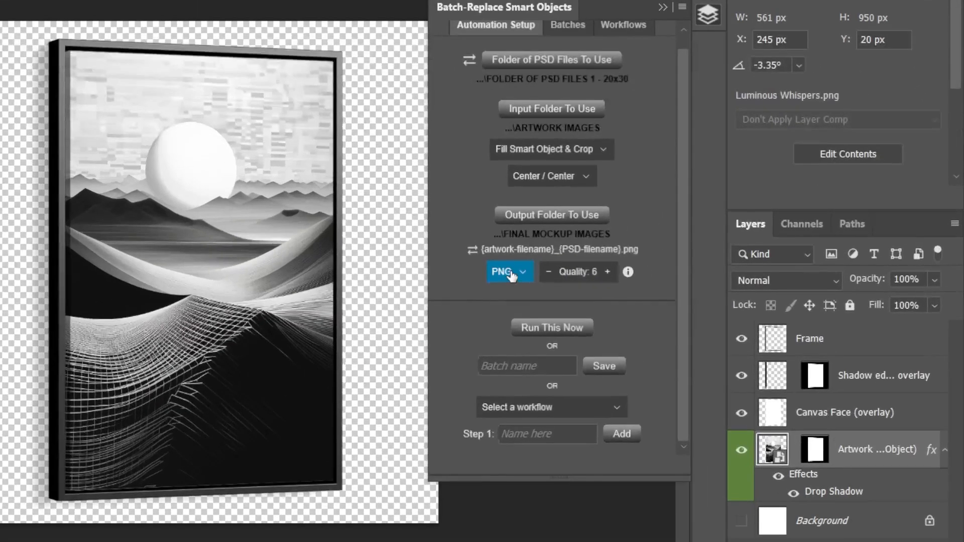
{"action": "left_click", "coordinate": [517, 319]}
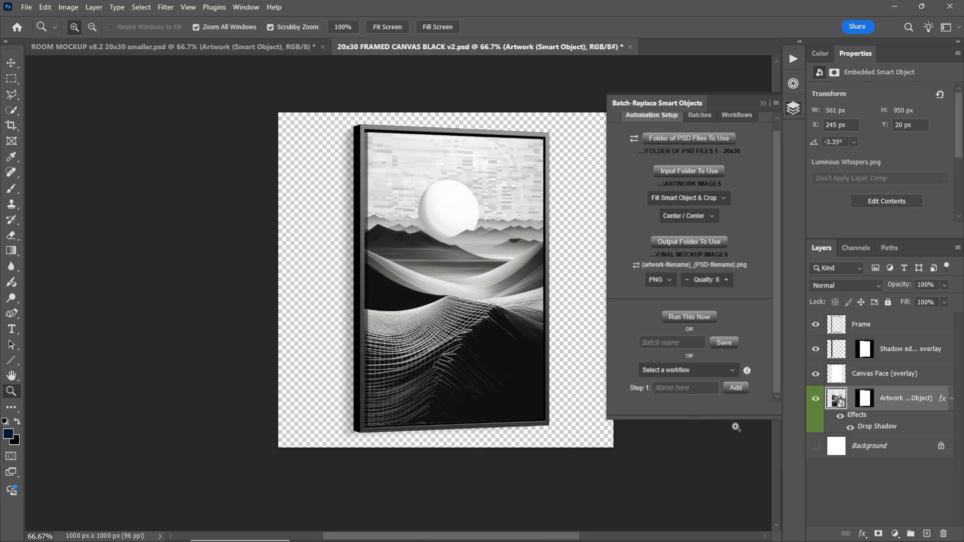
{"action": "left_click_drag", "start_coordinate": [701, 417], "coordinate": [704, 454]}
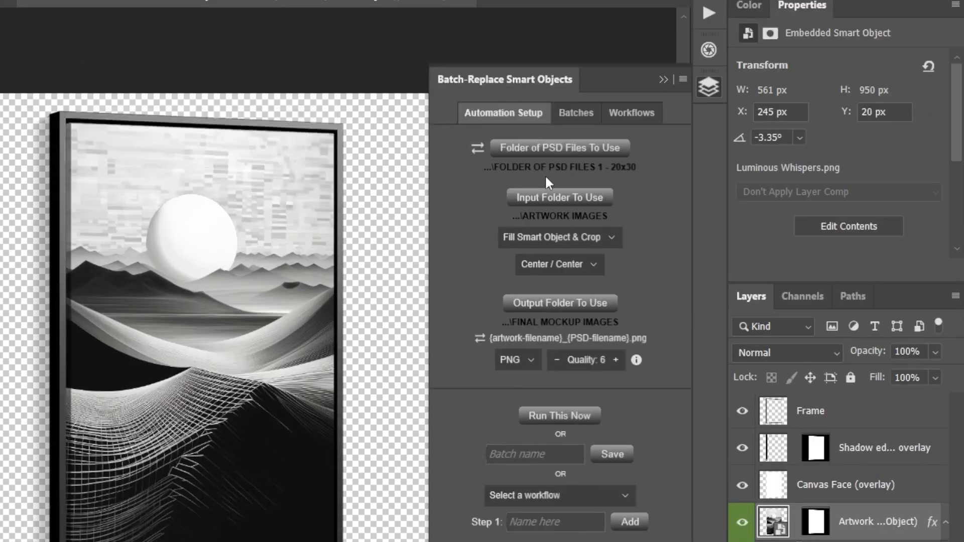
Step: Review the abstract-art-1.10 and astronomy art 1.2 mockup rows in FINAL MOCKUP IMAGES in File Explorer and return to Photoshop
{"action": "key", "text": "alt+Tab"}
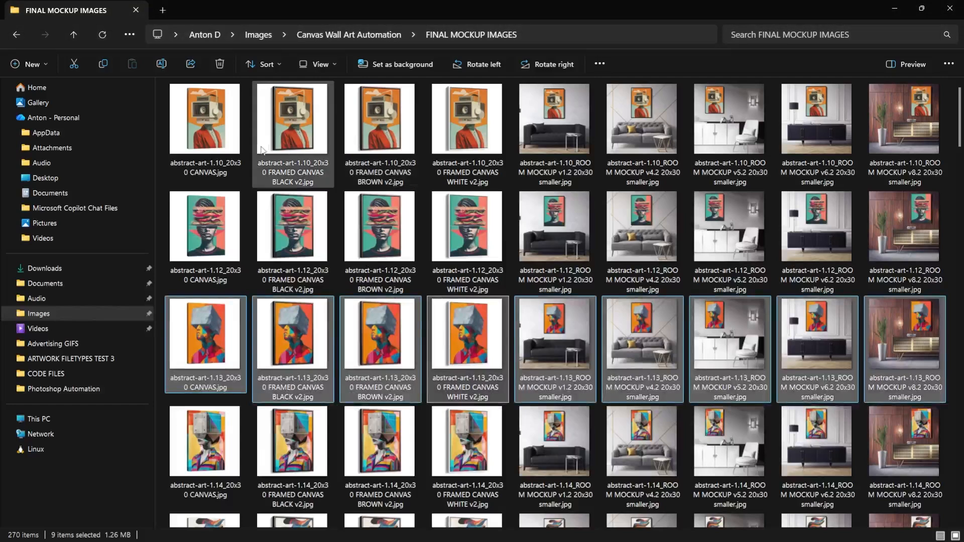
{"action": "left_click", "coordinate": [242, 129]}
{"action": "left_click", "coordinate": [904, 123], "text": "shift"}
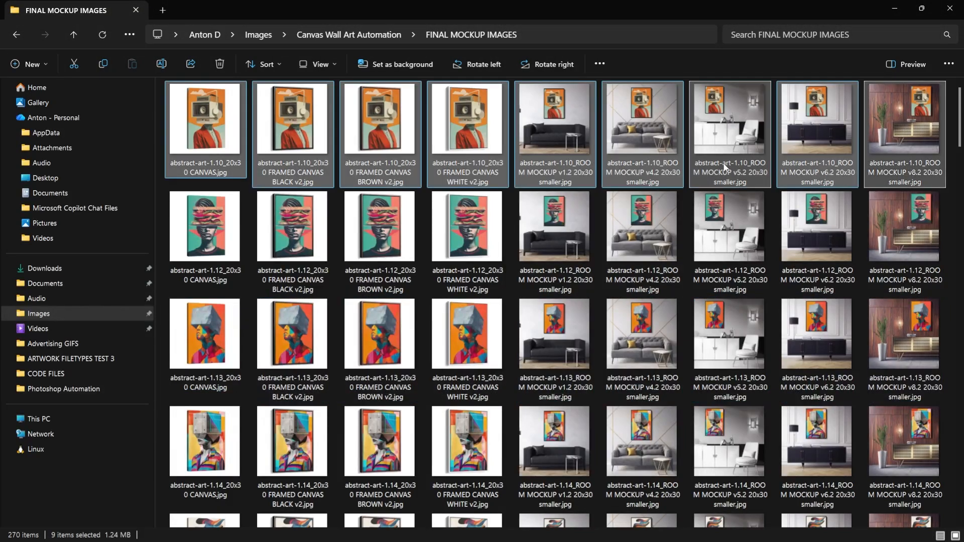
{"action": "left_click", "coordinate": [217, 250]}
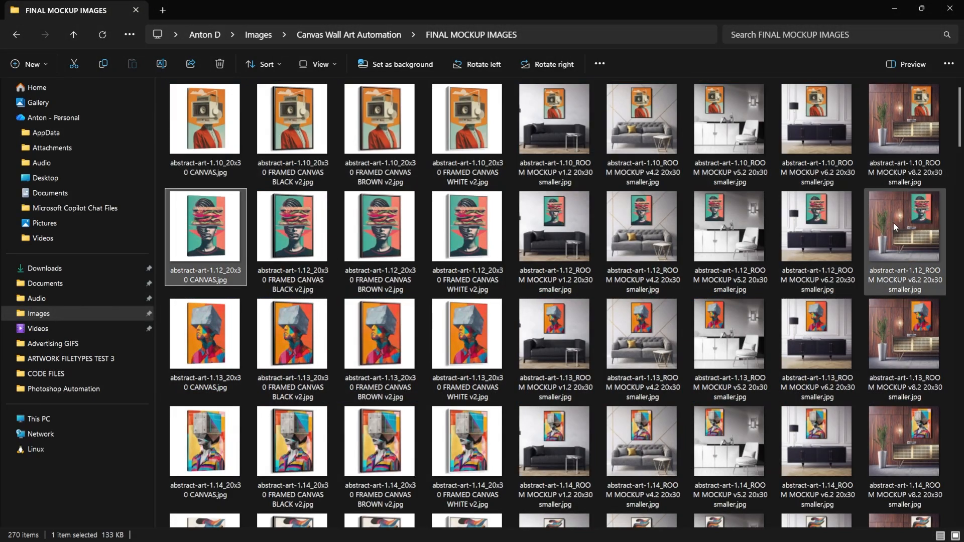
{"action": "scroll", "coordinate": [694, 309], "scroll_direction": "down", "scroll_amount": 10}
{"action": "left_click", "coordinate": [201, 338]}
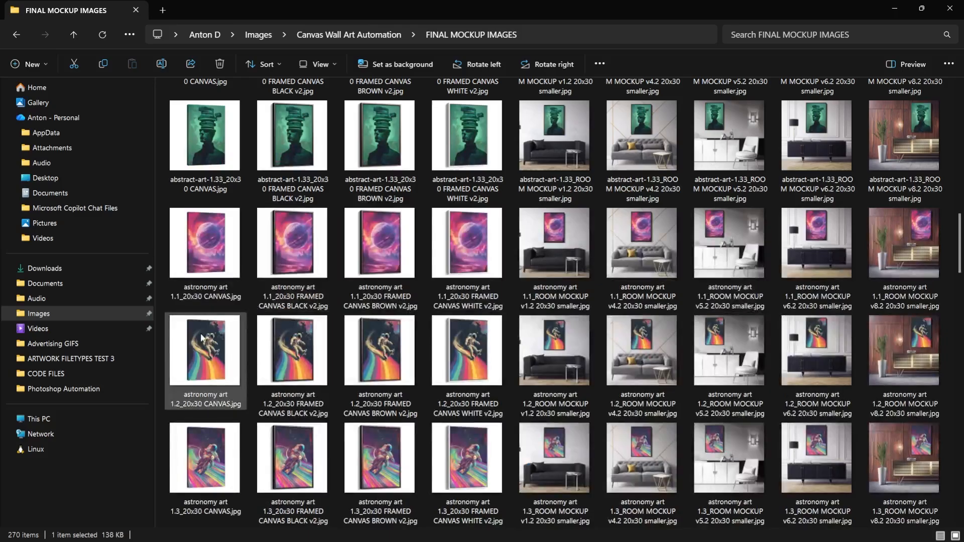
{"action": "left_click", "coordinate": [913, 347], "text": "shift"}
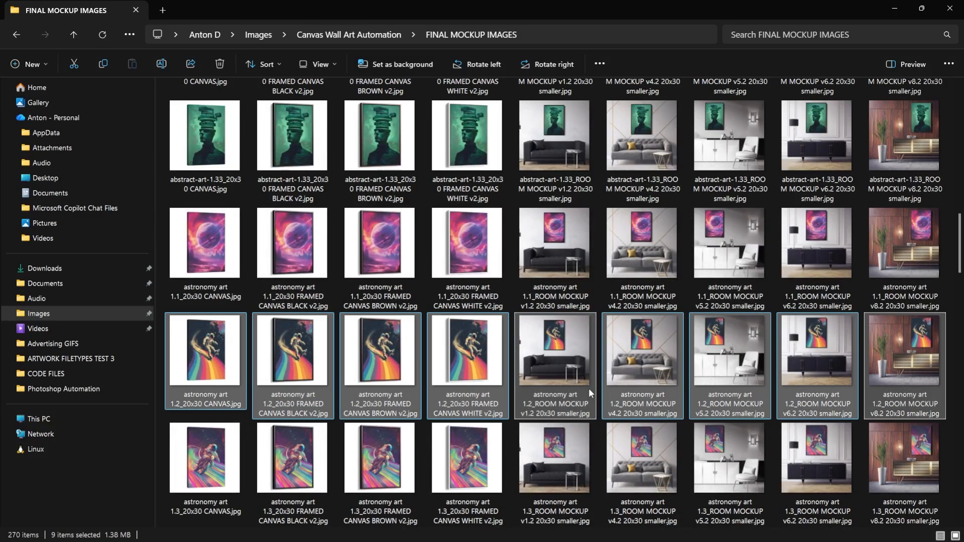
{"action": "key", "text": "alt+Tab"}
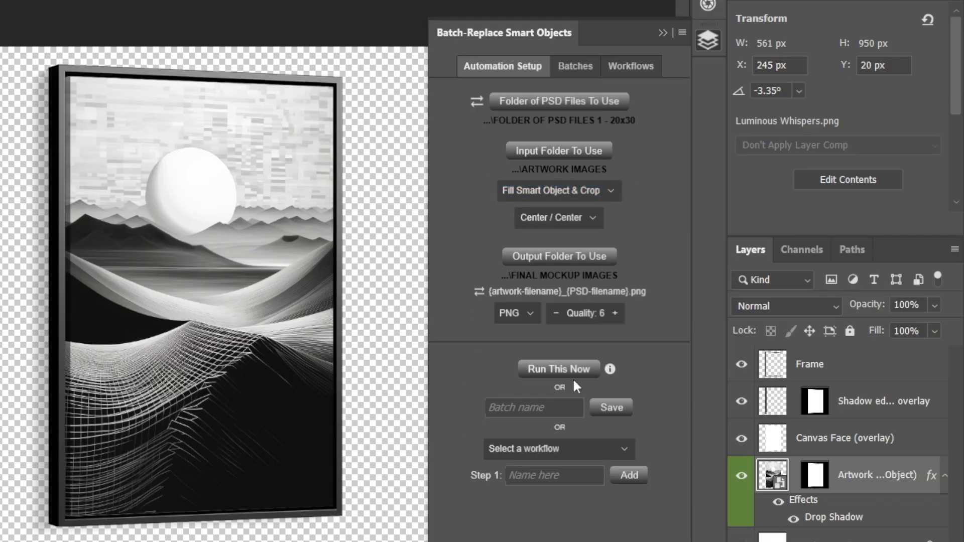
Step: Save the current automation setup as a batch named MAKE MY CANVAS ART MOCKUPS
{"action": "left_click", "coordinate": [552, 408]}
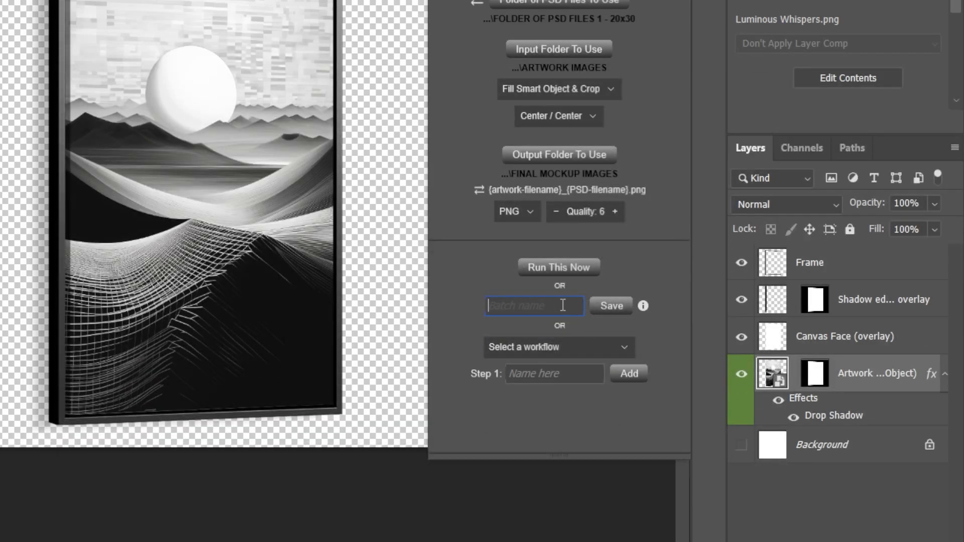
{"action": "type", "text": "MAKE MY CANVAS "}
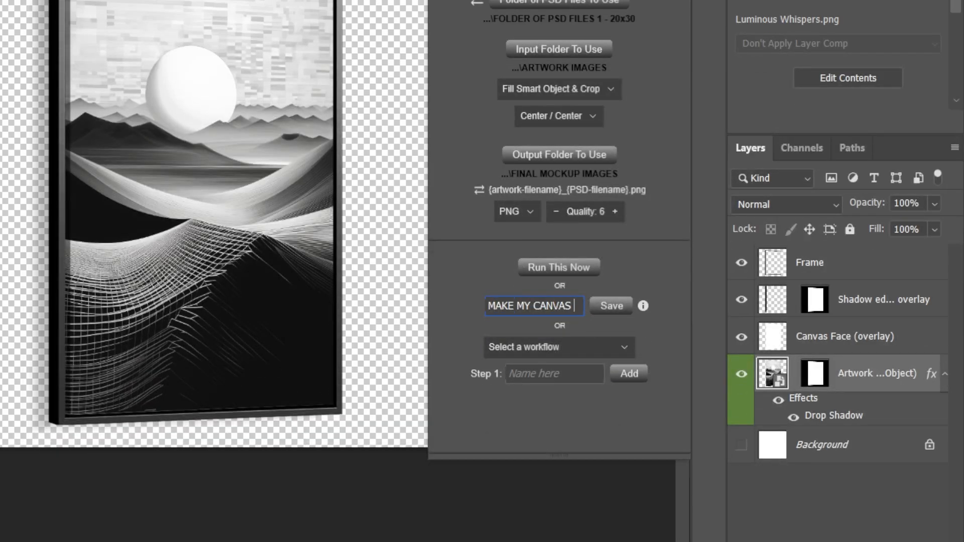
{"action": "type", "text": "ART MOCKUPS"}
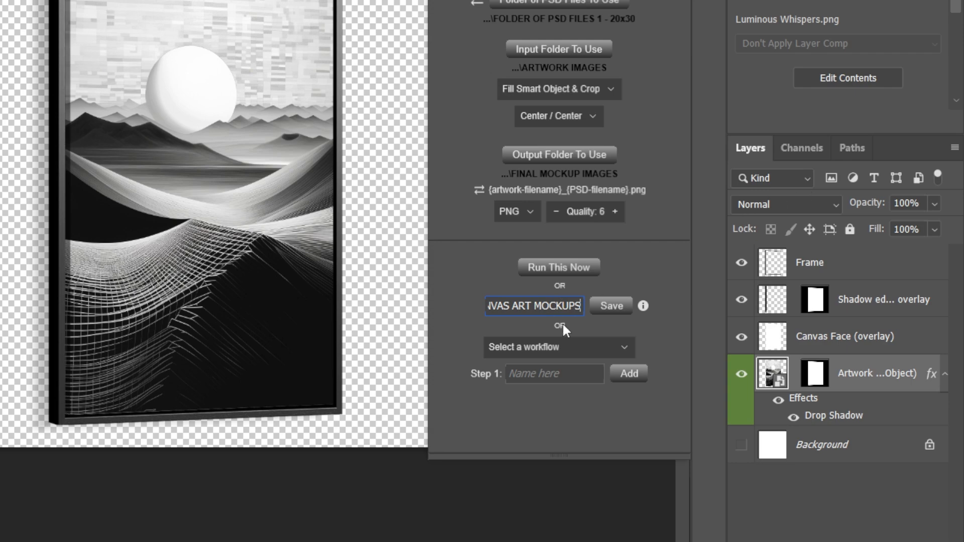
{"action": "left_click", "coordinate": [609, 307]}
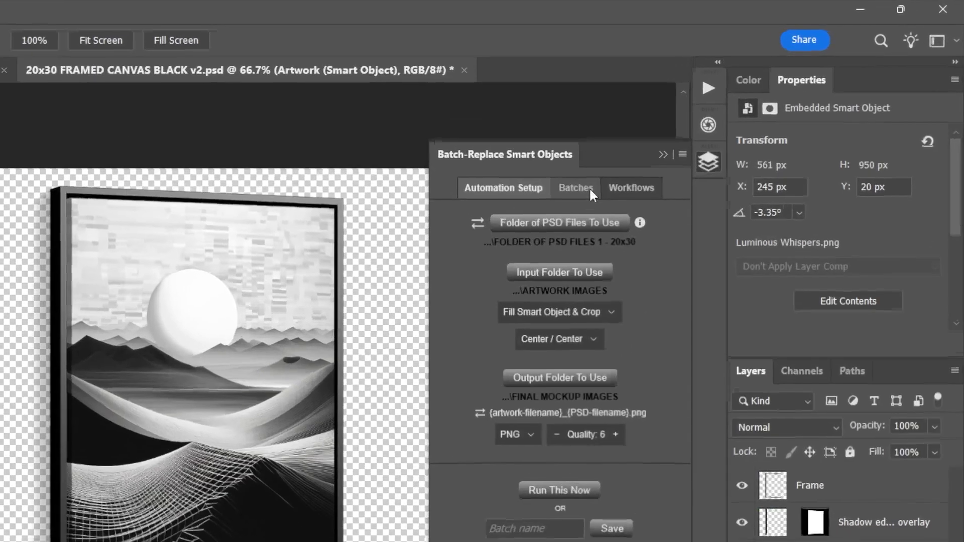
Step: Filter the saved batches by "canvas", collapse them all, and expand the details of MAKE MY CANVAS ART MOCKUPS
{"action": "left_click", "coordinate": [578, 192]}
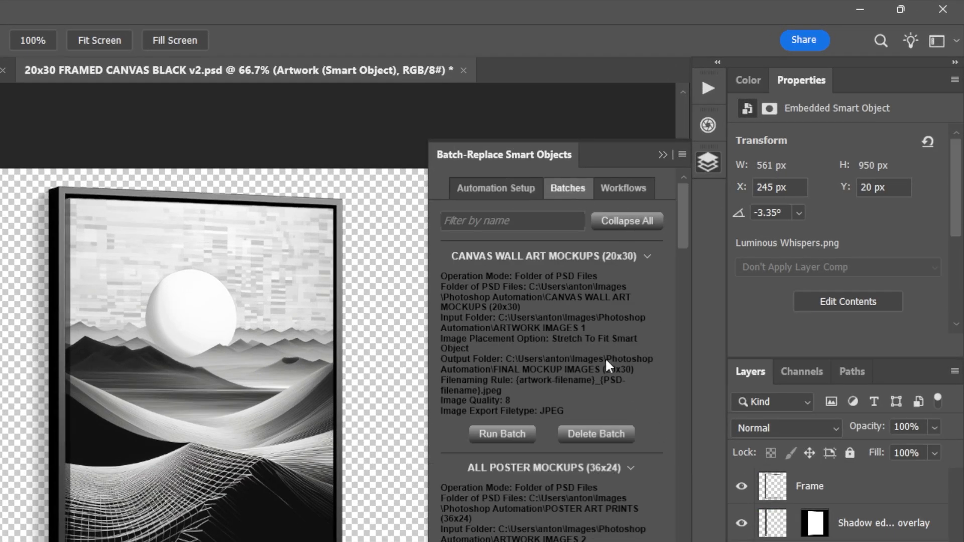
{"action": "left_click", "coordinate": [565, 223]}
{"action": "type", "text": "canvas"}
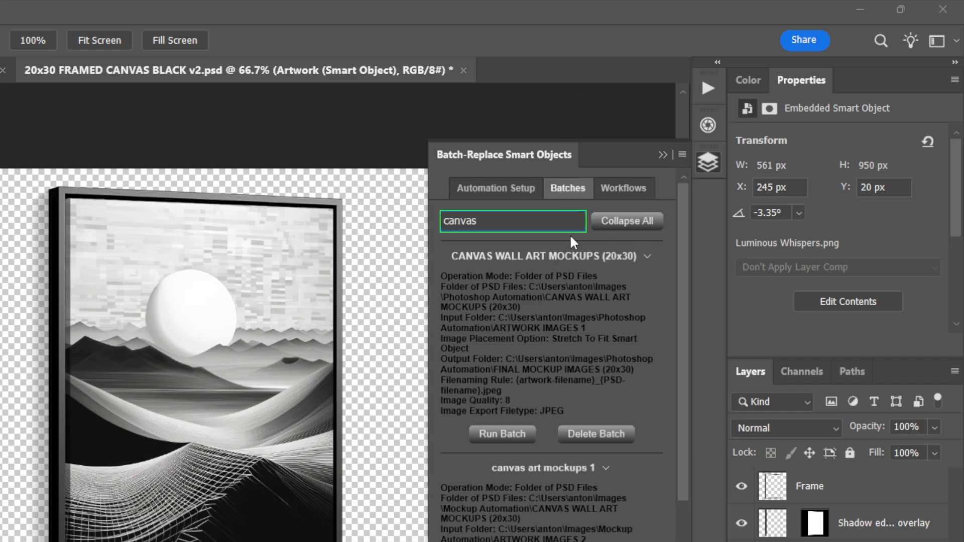
{"action": "left_click", "coordinate": [643, 223]}
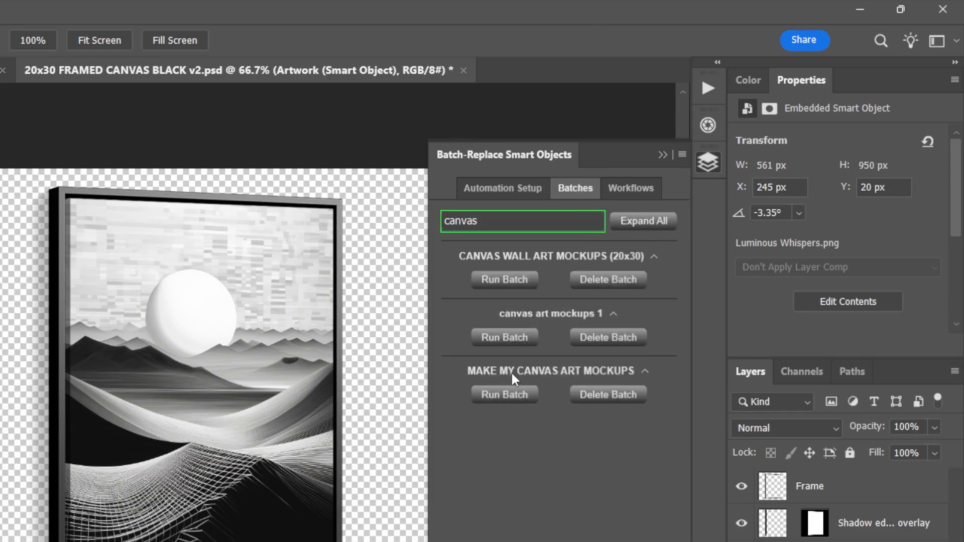
{"action": "left_click", "coordinate": [646, 372]}
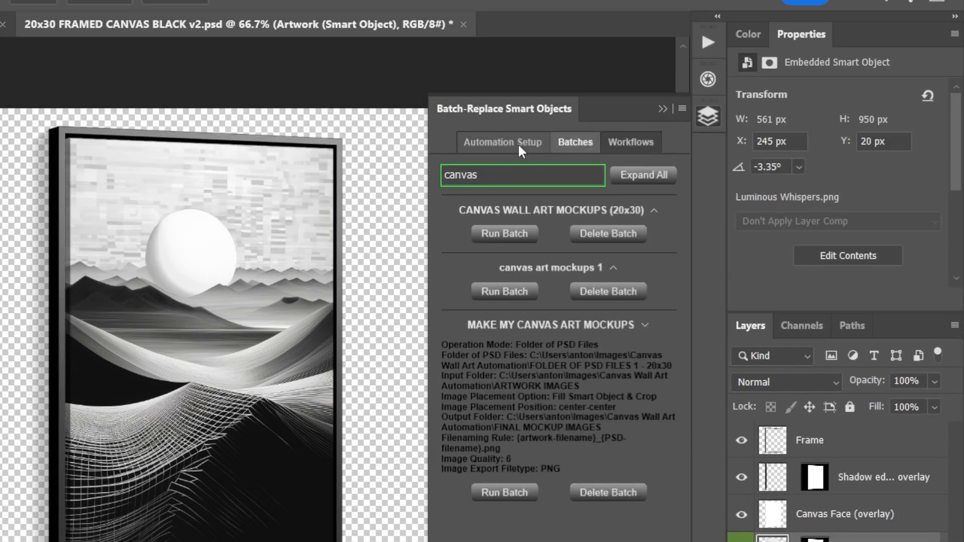
Step: Return to the automation setup and try the Replace Contents command on the Artwork smart object layer
{"action": "left_click", "coordinate": [517, 143]}
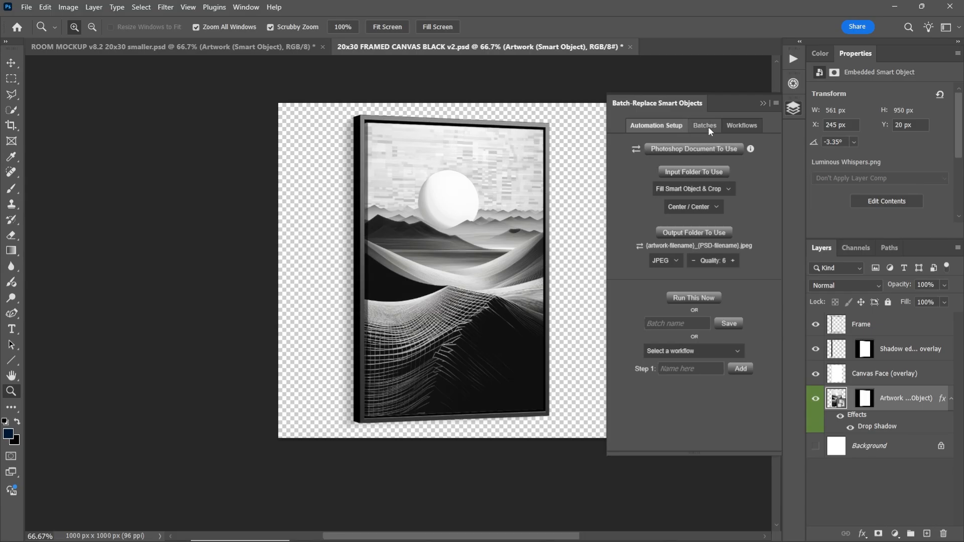
{"action": "right_click", "coordinate": [911, 404]}
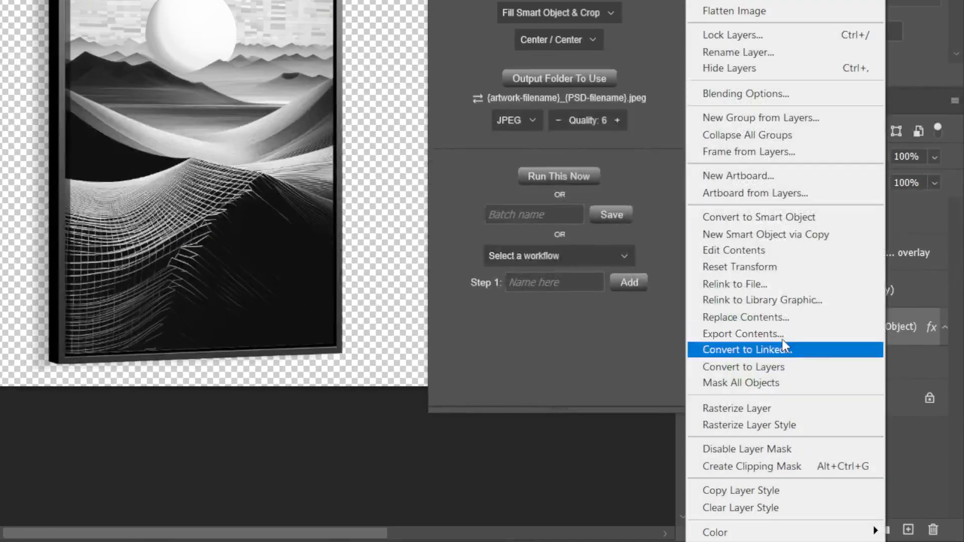
{"action": "left_click", "coordinate": [785, 322]}
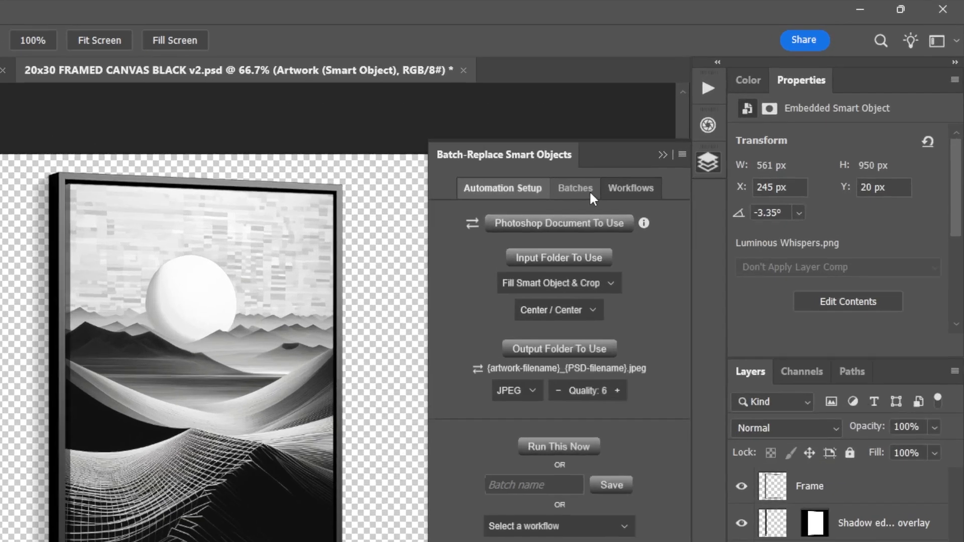
Step: Filter the saved batches by "canvas" and collapse their details before returning to the automation setup
{"action": "left_click", "coordinate": [707, 127]}
{"action": "left_click", "coordinate": [559, 222]}
{"action": "type", "text": "canvas"}
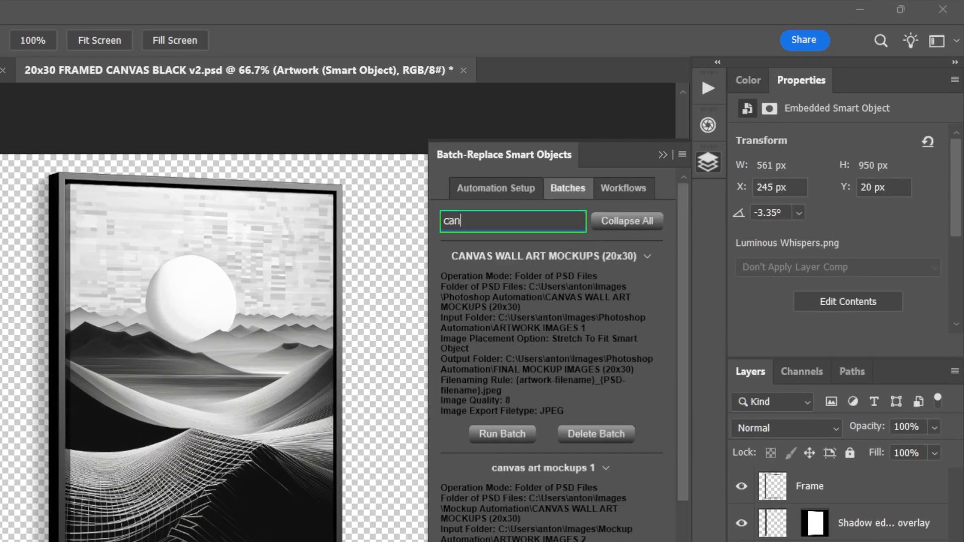
{"action": "left_click", "coordinate": [646, 222]}
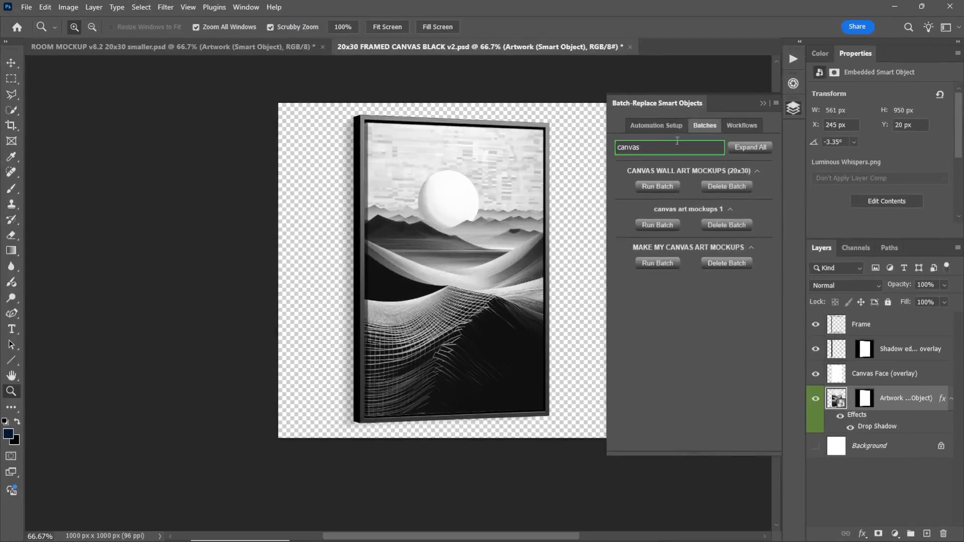
{"action": "left_click", "coordinate": [655, 125]}
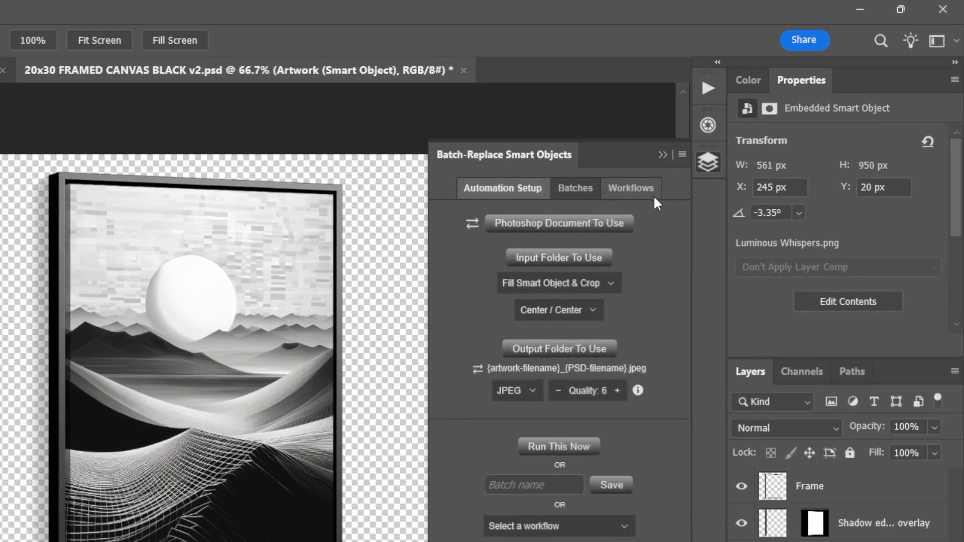
Step: Examine the canvas and poster steps of the saved CREATE ALL WALL ART MOCKUPS (20x30) workflow
{"action": "left_click", "coordinate": [759, 129]}
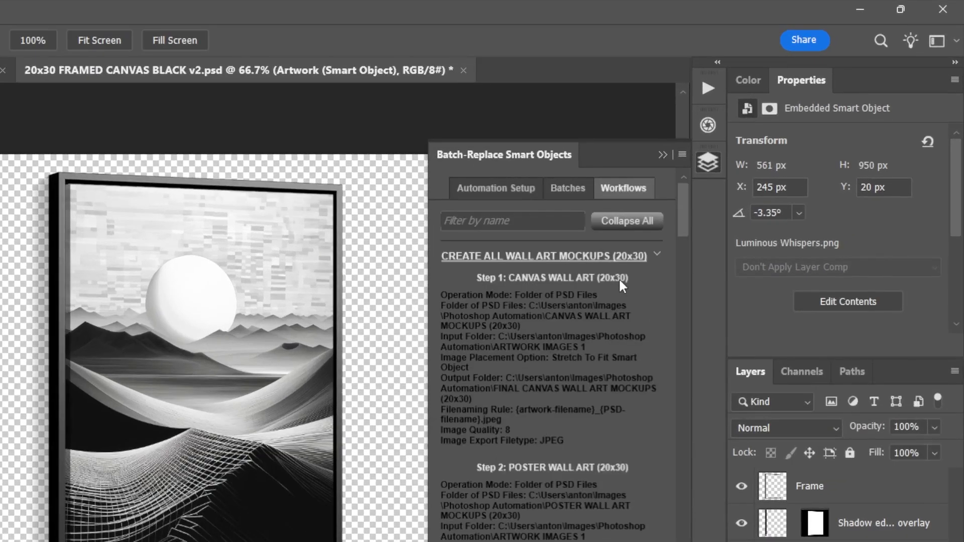
{"action": "scroll", "coordinate": [596, 365], "scroll_direction": "down", "scroll_amount": 4}
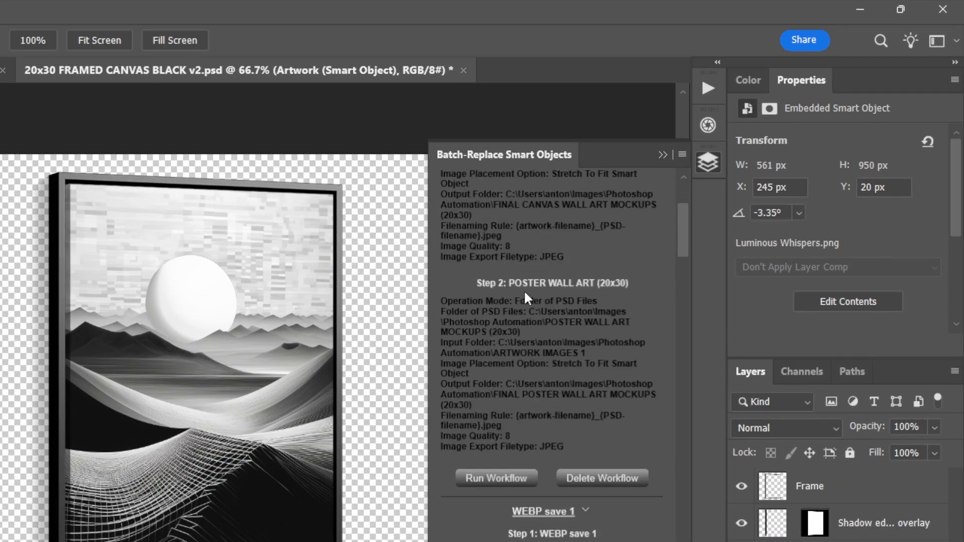
{"action": "scroll", "coordinate": [619, 319], "scroll_direction": "up", "scroll_amount": 2}
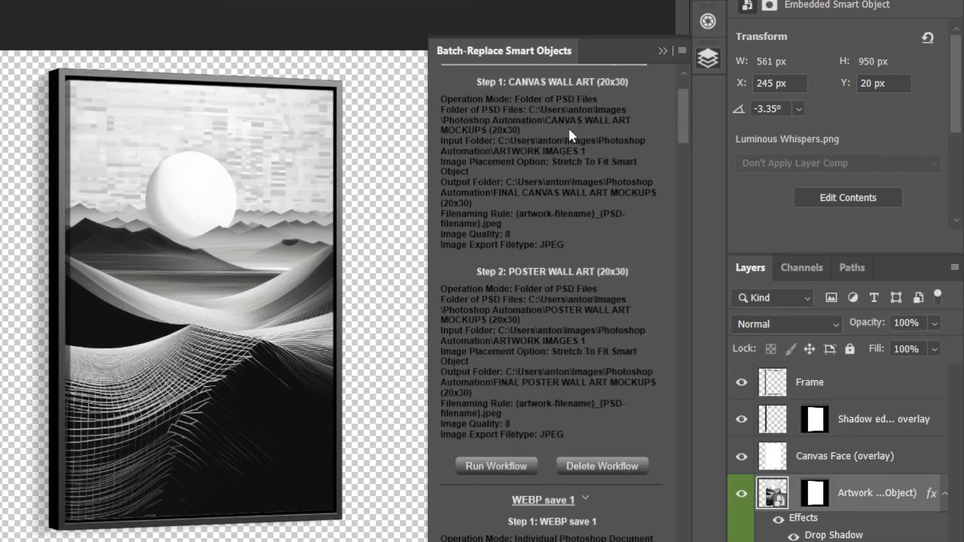
{"action": "scroll", "coordinate": [570, 132], "scroll_direction": "up", "scroll_amount": 2}
Step: Return to the automation setup and check the workflow selector and the Step 1 name field
{"action": "left_click", "coordinate": [524, 85]}
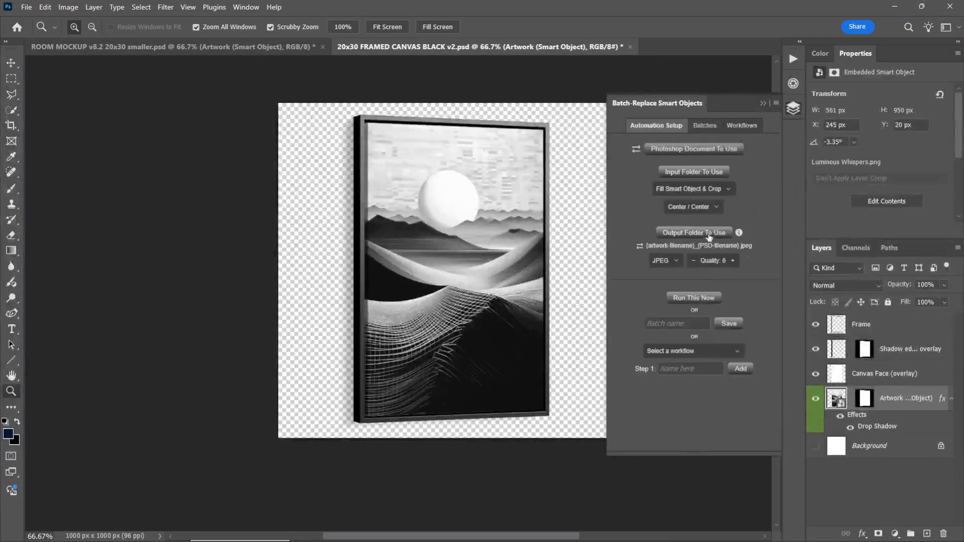
{"action": "left_click", "coordinate": [692, 352]}
{"action": "left_click", "coordinate": [689, 370]}
{"action": "left_click", "coordinate": [690, 369]}
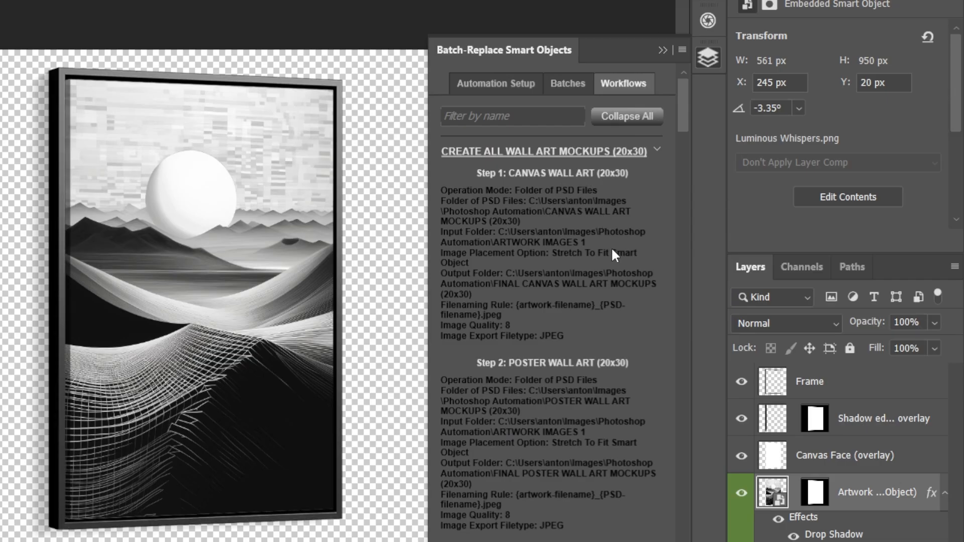
Step: Compare the folder settings of Step 1 and Step 2 in the CREATE ALL WALL ART MOCKUPS (20x30) workflow
{"action": "scroll", "coordinate": [543, 194], "scroll_direction": "down", "scroll_amount": 3}
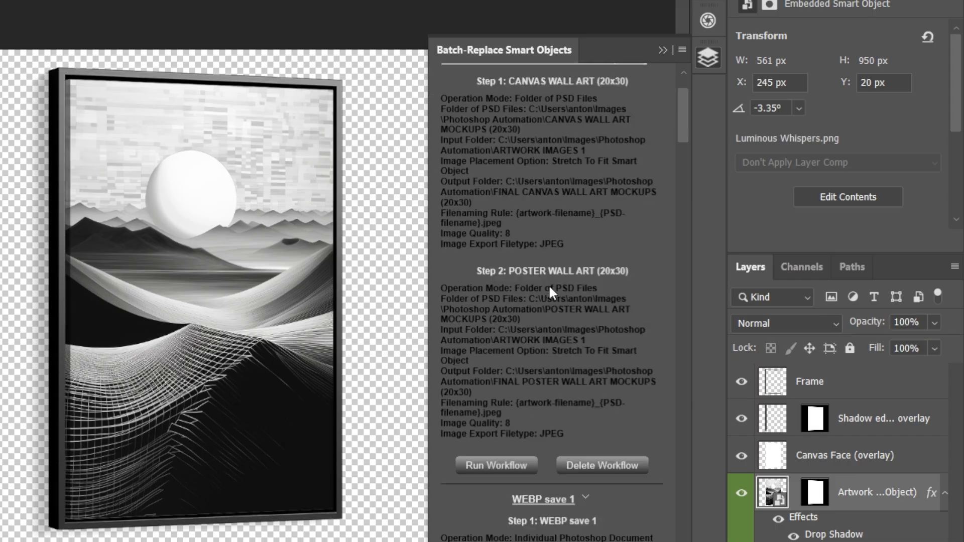
{"action": "scroll", "coordinate": [550, 324], "scroll_direction": "up", "scroll_amount": 3}
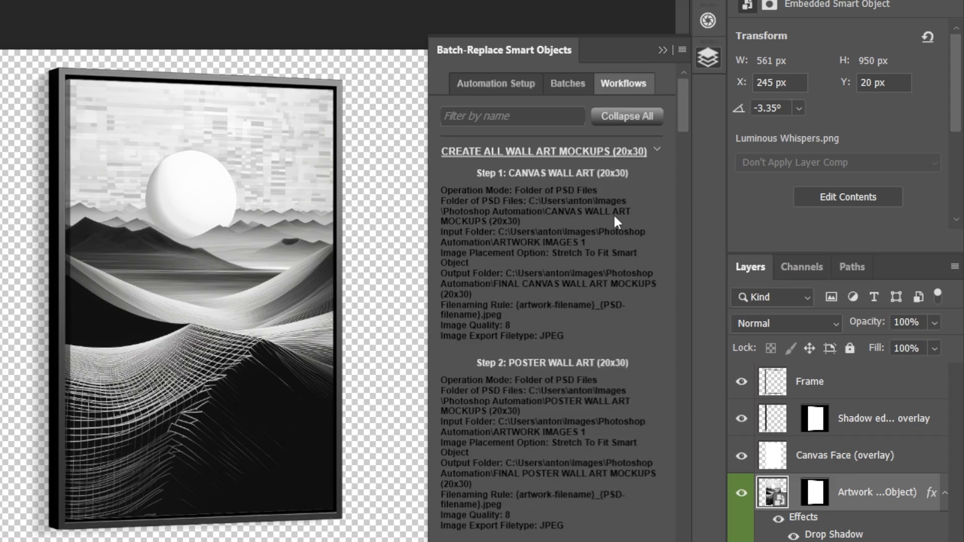
{"action": "scroll", "coordinate": [589, 255], "scroll_direction": "down", "scroll_amount": 6}
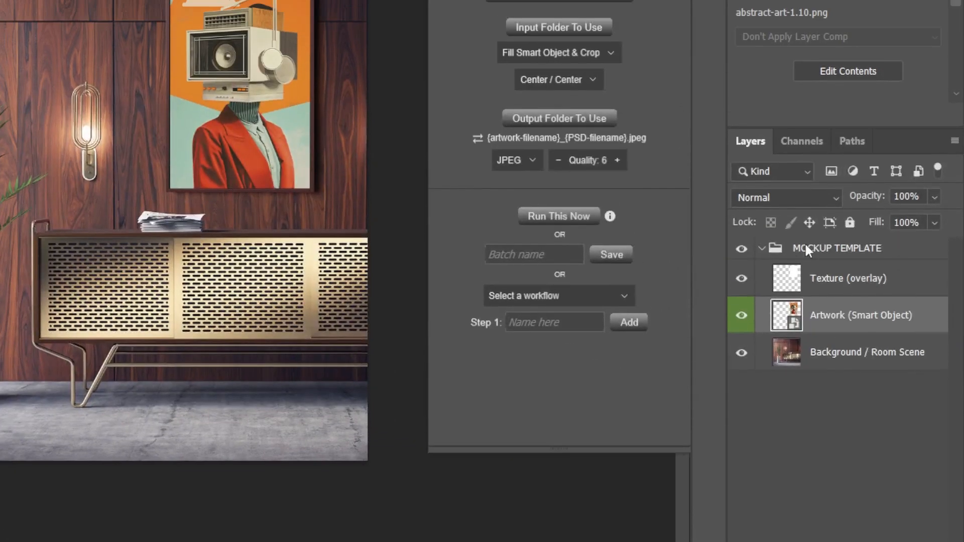
Step: Replace the contents of the Artwork smart object in the ROOM MOCKUP v8.2 template with astronomy art 1.10.png
{"action": "right_click", "coordinate": [844, 321]}
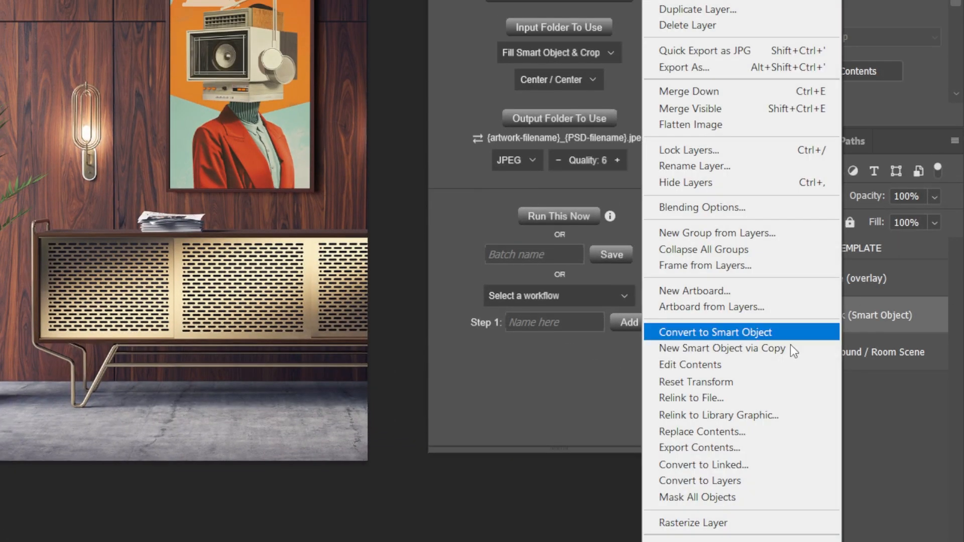
{"action": "left_click", "coordinate": [761, 433]}
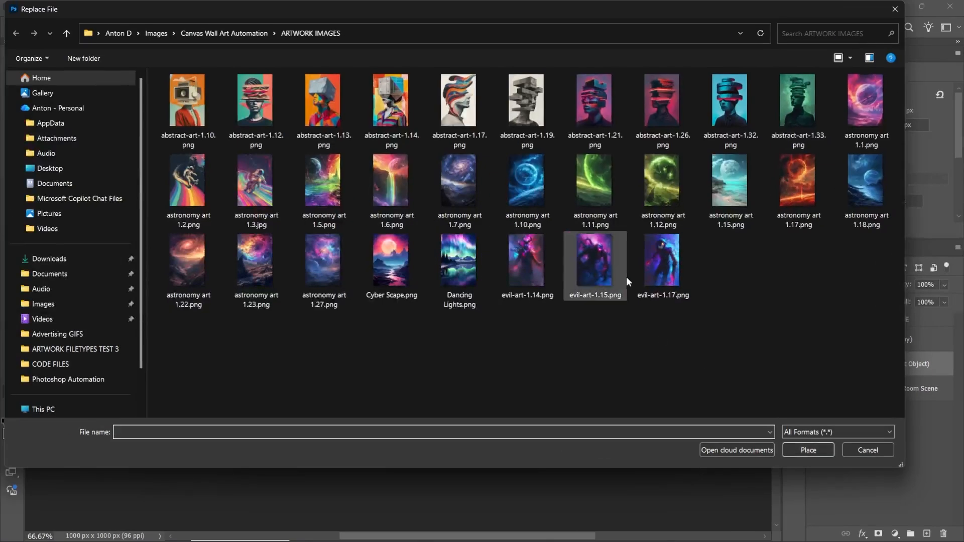
{"action": "double_click", "coordinate": [540, 220]}
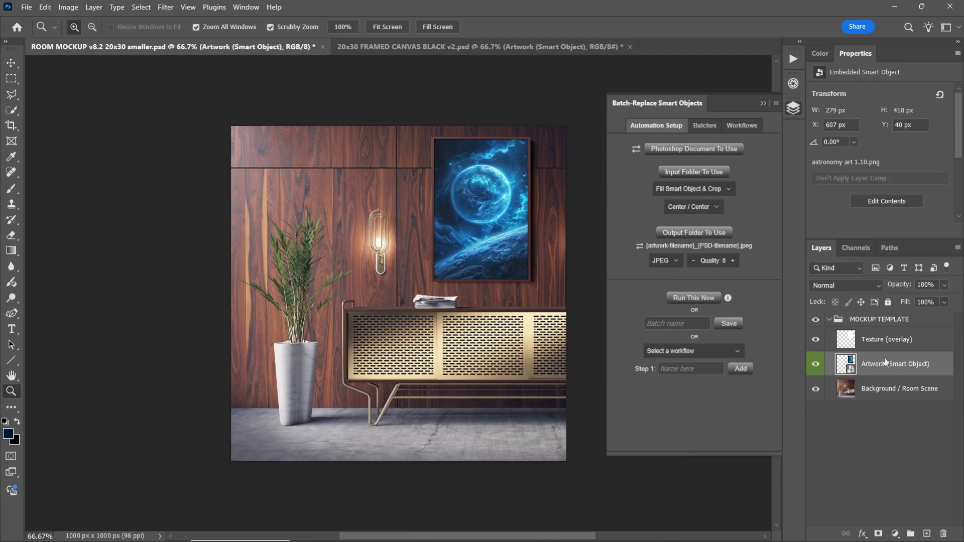
Step: Scale the Artwork smart object proportionally to 250% with Free Transform
{"action": "key", "text": "ctrl+t"}
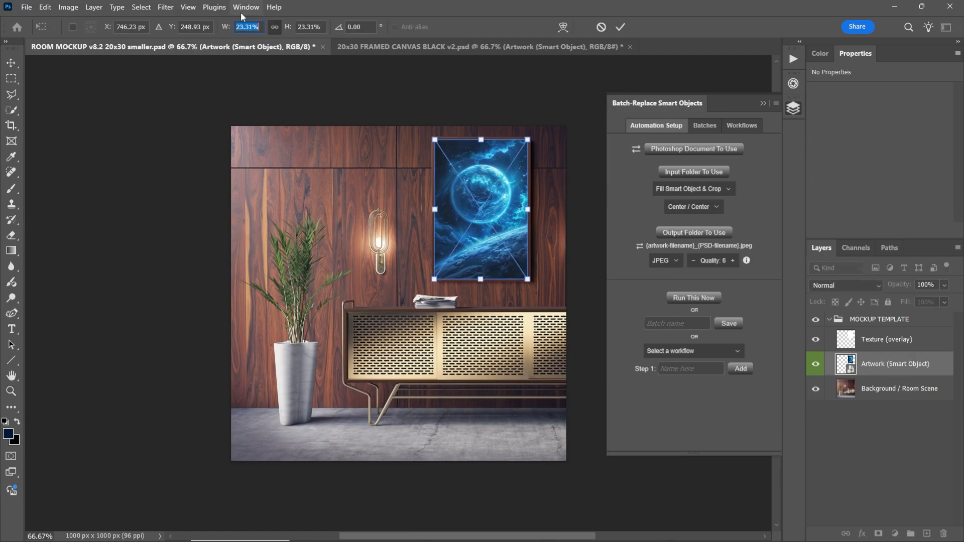
{"action": "type", "text": "250"}
{"action": "key", "text": "Return"}
{"action": "key", "text": "Return"}
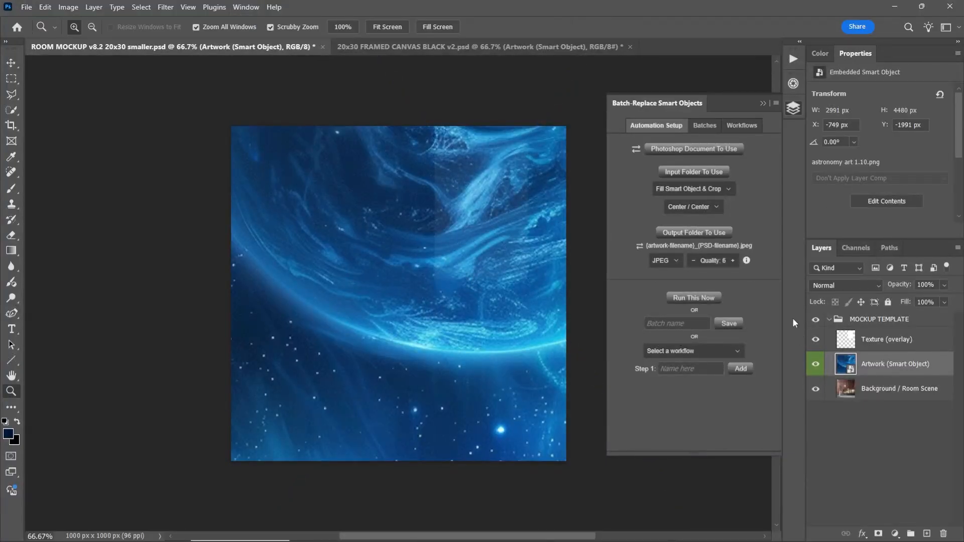
Step: Scale the Artwork smart object proportionally to 10% with Free Transform
{"action": "key", "text": "ctrl+t"}
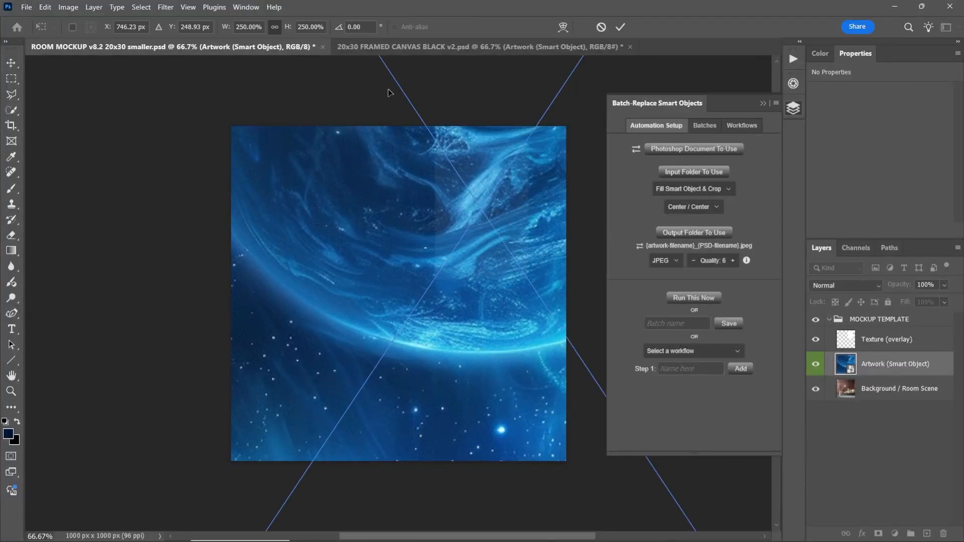
{"action": "left_click", "coordinate": [243, 27]}
{"action": "type", "text": "10"}
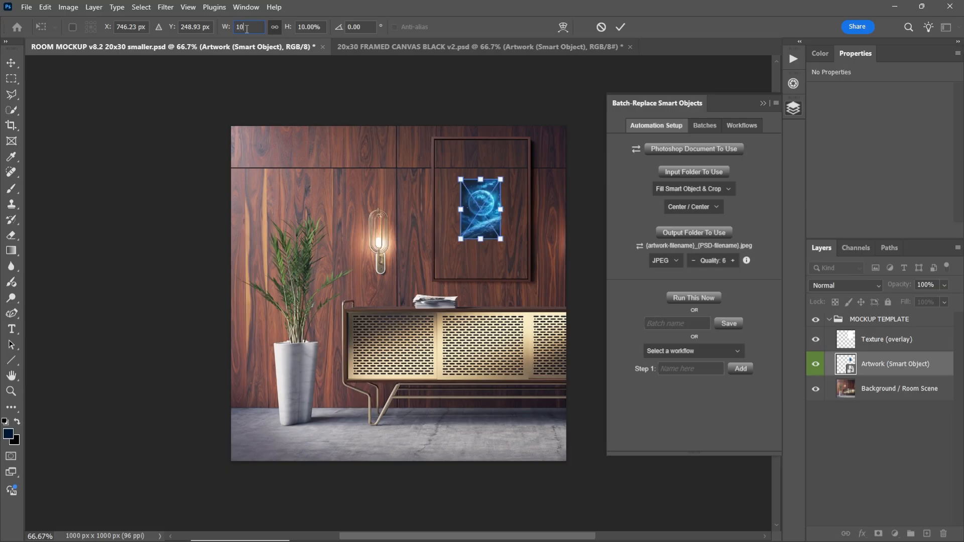
{"action": "key", "text": "Return"}
{"action": "key", "text": "z"}
Step: Replace the Artwork smart object's contents with astronomy art 1.11.png
{"action": "right_click", "coordinate": [896, 366]}
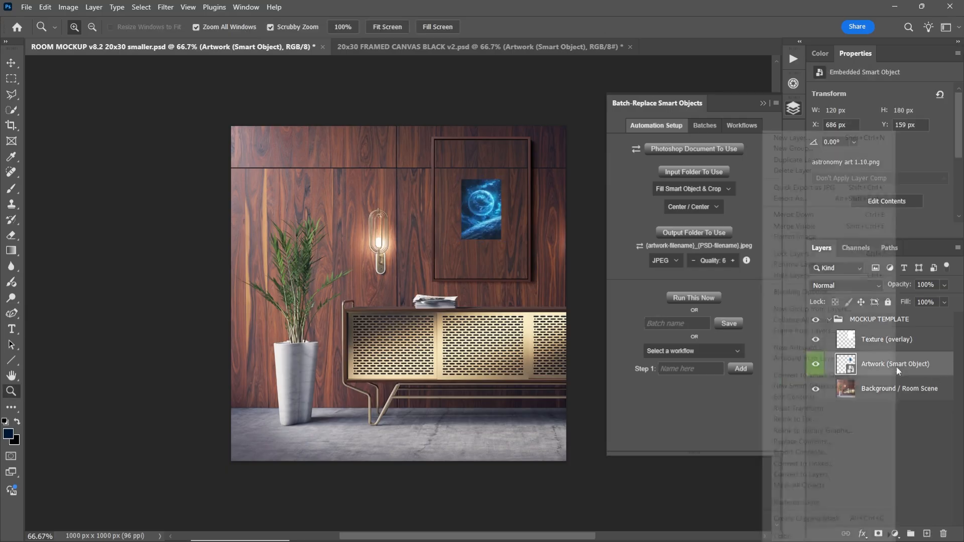
{"action": "left_click", "coordinate": [844, 442]}
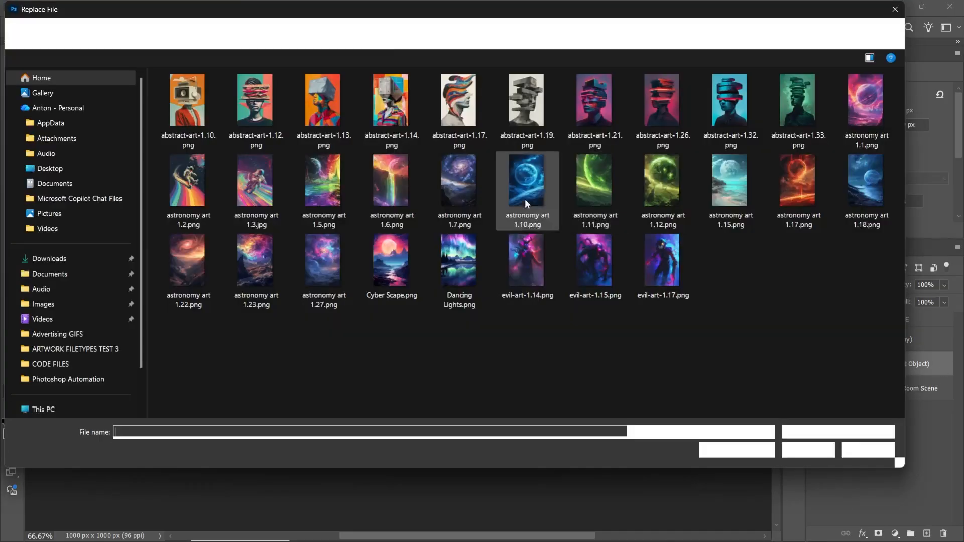
{"action": "double_click", "coordinate": [594, 189]}
Step: Scale the Artwork smart object to 23.12% so it fills the wall frame, and fit the document in the window
{"action": "key", "text": "ctrl+t"}
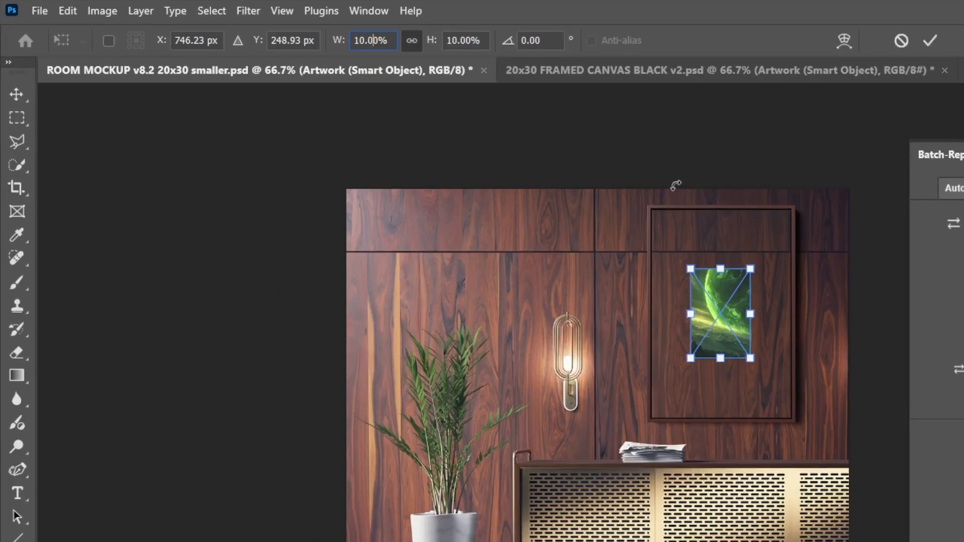
{"action": "key", "text": "ctrl+a"}
{"action": "type", "text": "20"}
{"action": "type", "text": "23"}
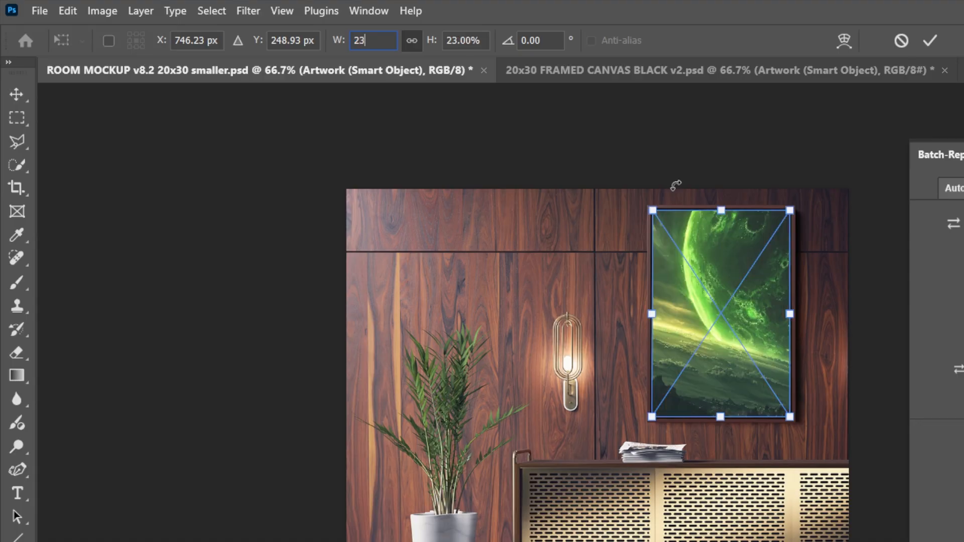
{"action": "type", "text": ".12"}
{"action": "key", "text": "Return"}
{"action": "key", "text": "Return"}
{"action": "key", "text": "ctrl+0"}
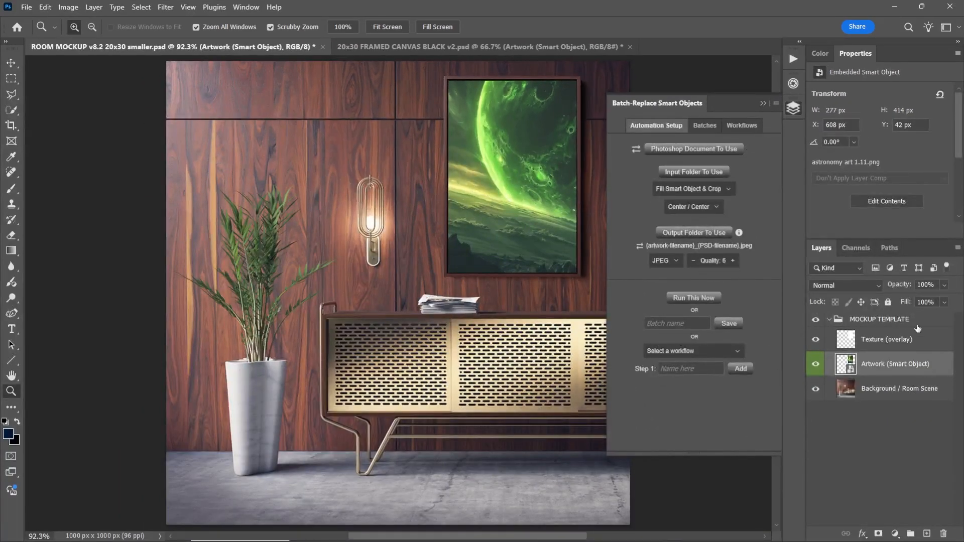
Step: Set the plugin's image placement option to Stretch To Fit Smart Object
{"action": "key", "text": "v"}
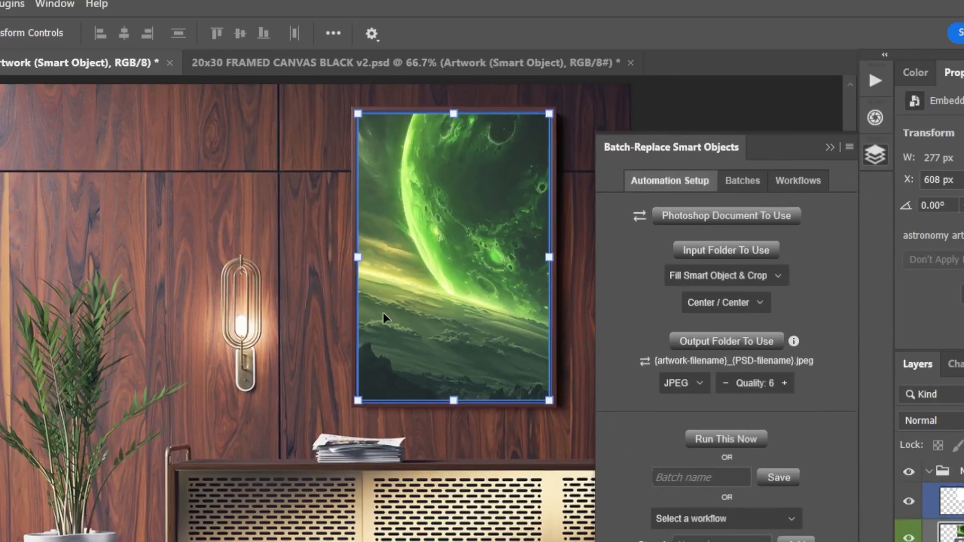
{"action": "left_click", "coordinate": [756, 281]}
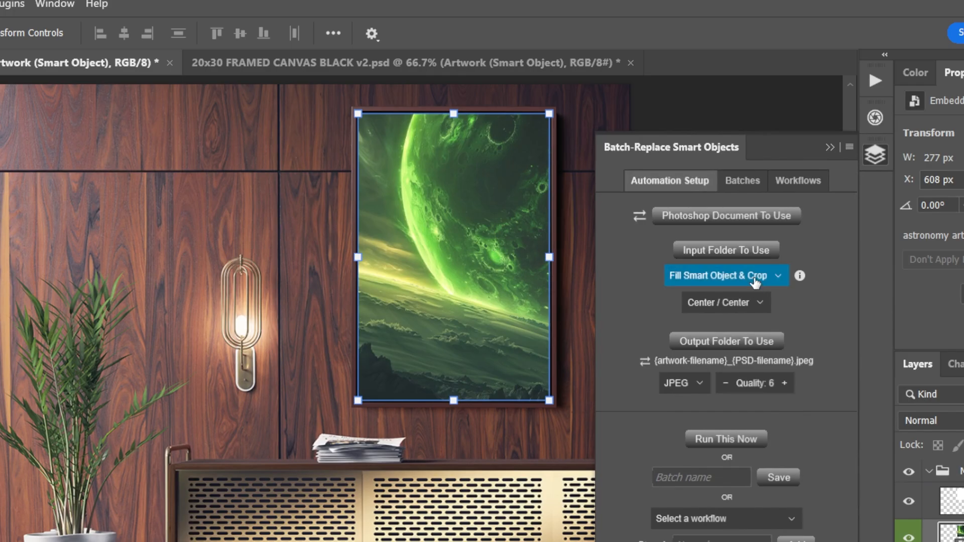
{"action": "left_click", "coordinate": [761, 280]}
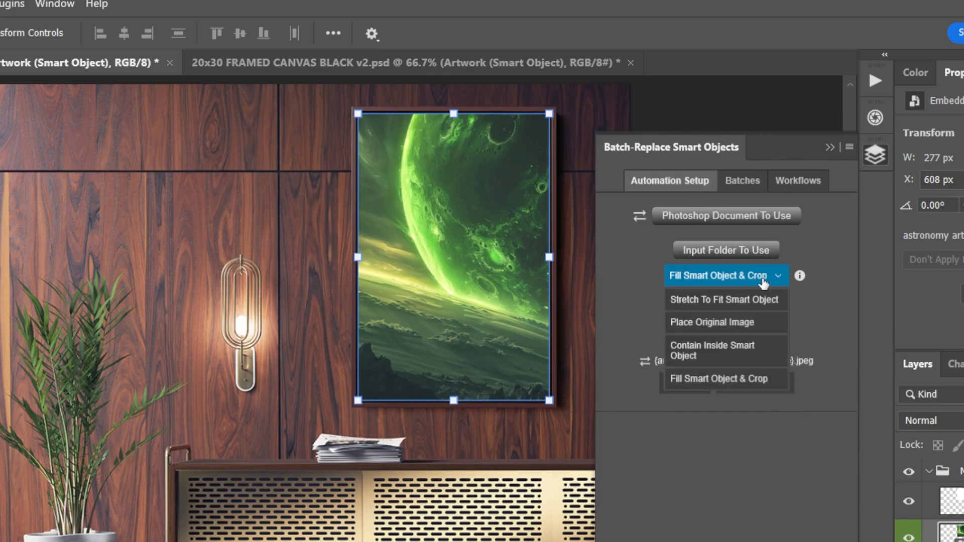
{"action": "left_click", "coordinate": [747, 300]}
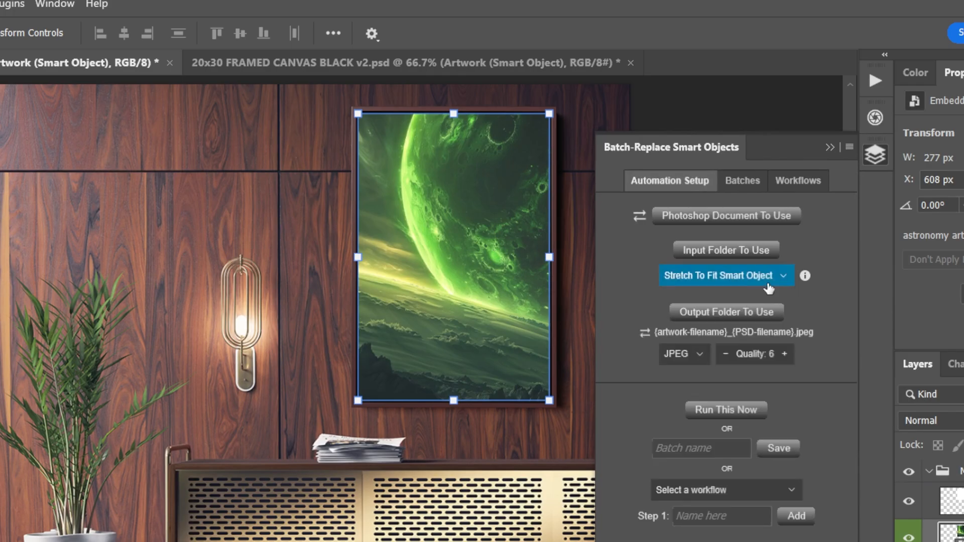
Step: Undo the artwork's last scaling and content replacement, and redo only the replacement with astronomy art 1.11.png
{"action": "key", "text": "ctrl+z"}
{"action": "key", "text": "ctrl+z"}
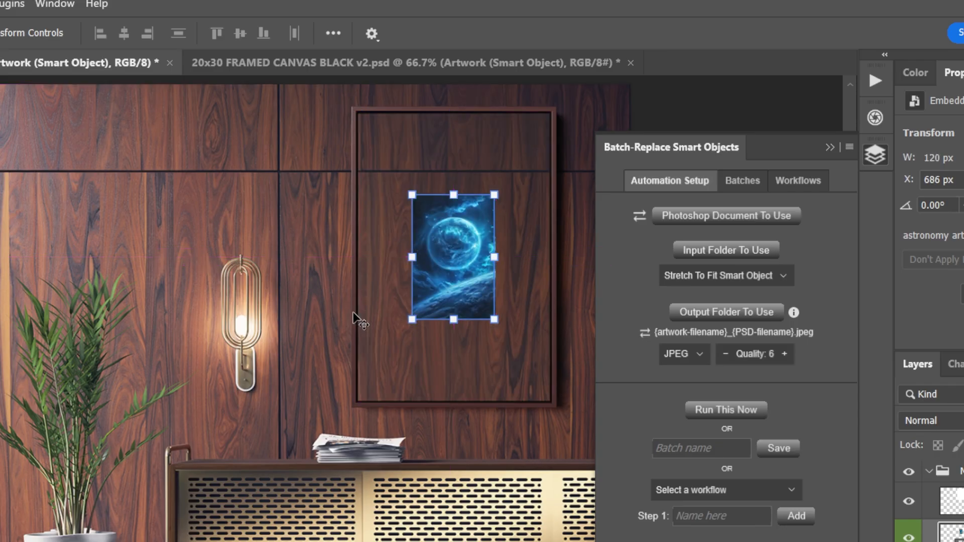
{"action": "key", "text": "z"}
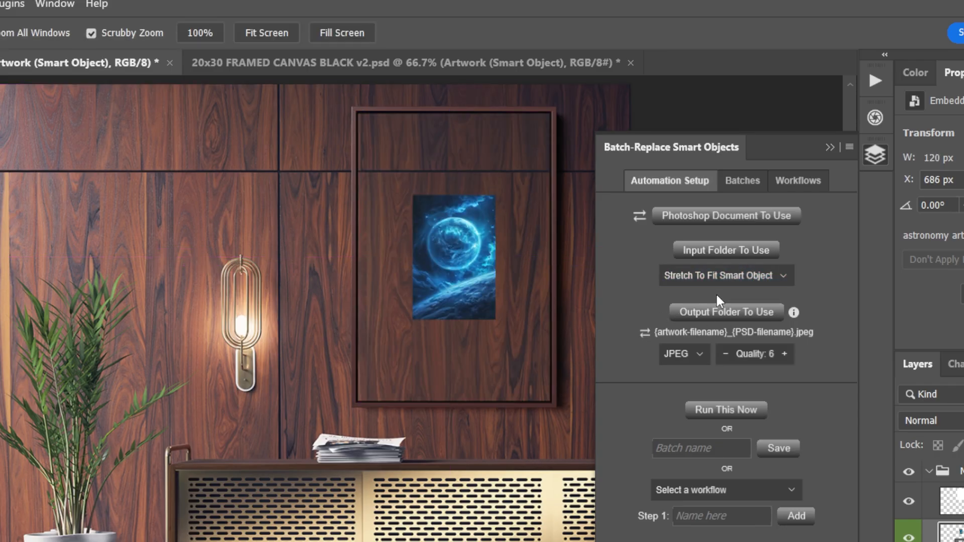
{"action": "key", "text": "ctrl+shift+z"}
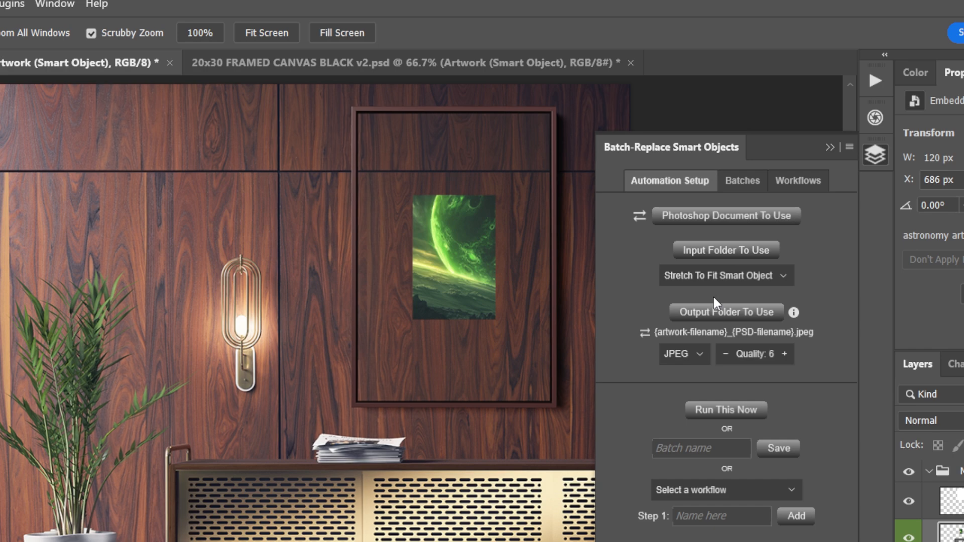
Step: Scale the small green planet artwork proportionally to 23.12% so it fills the wall frame
{"action": "key", "text": "ctrl+t"}
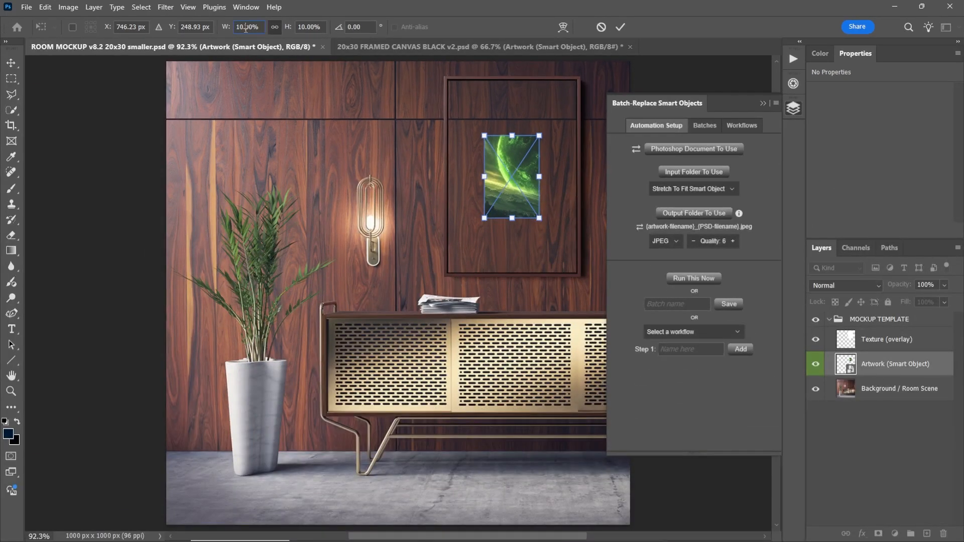
{"action": "type", "text": "23.12"}
{"action": "key", "text": "Return"}
{"action": "key", "text": "Return"}
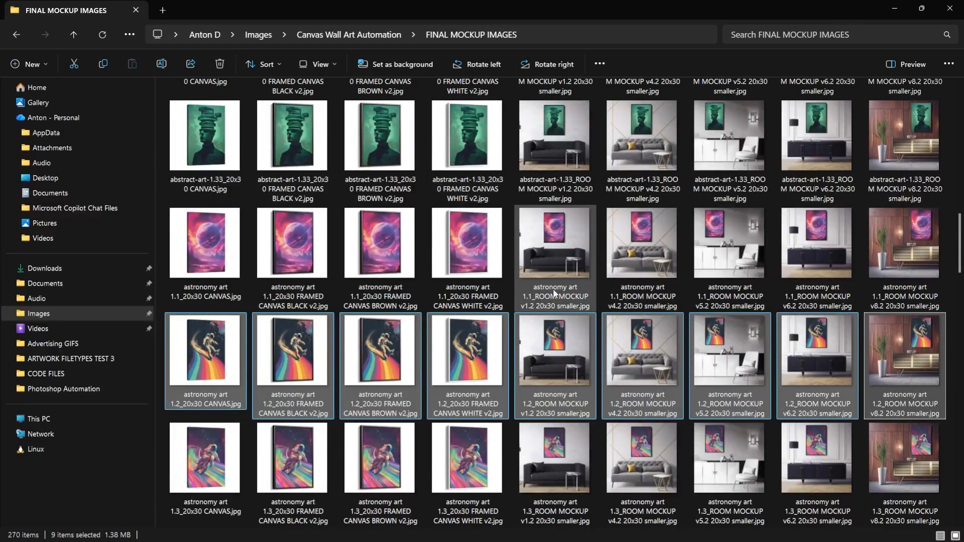
Step: Look through the generated images in FINAL MOCKUP IMAGES, and compare the framed canvas and room mockup templates in Photoshop
{"action": "scroll", "coordinate": [556, 293], "scroll_direction": "down", "scroll_amount": 5}
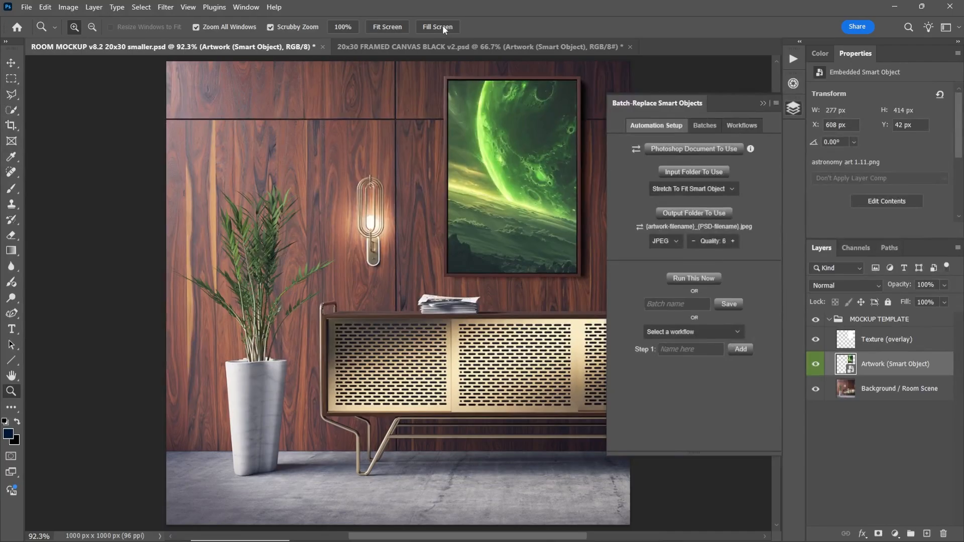
{"action": "left_click", "coordinate": [429, 50]}
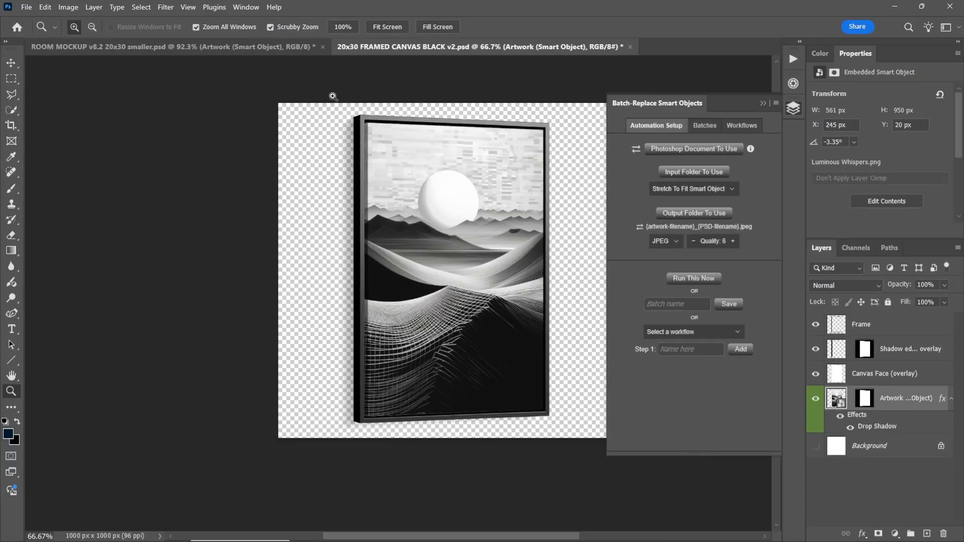
{"action": "key", "text": "ctrl+Tab"}
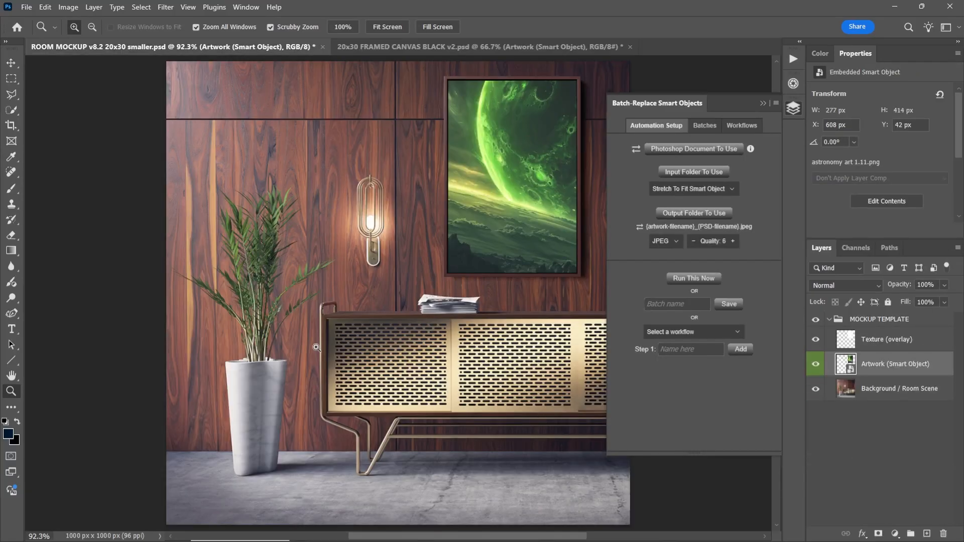
Step: Switch to the browser and look through Creative Market's canvas wall art mockup listings
{"action": "key", "text": "alt+Tab"}
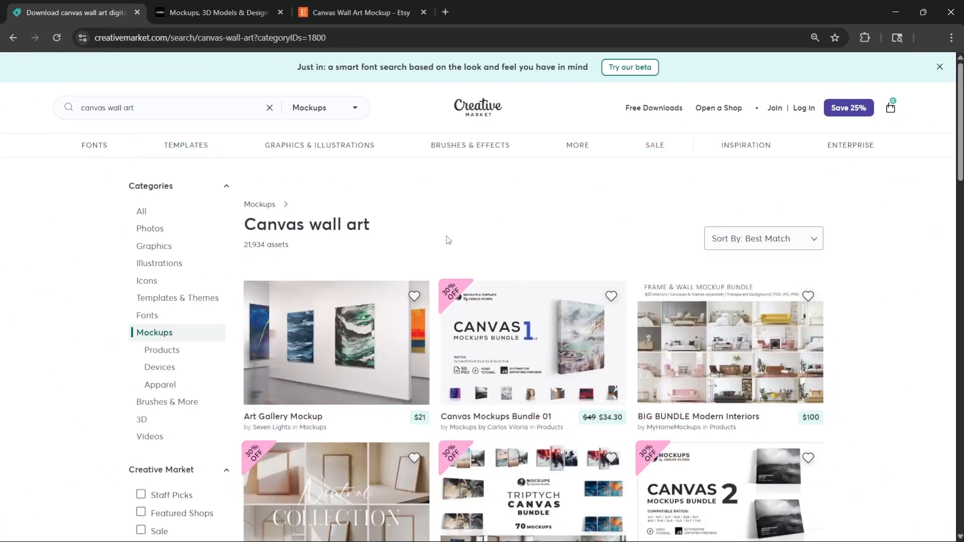
{"action": "scroll", "coordinate": [495, 239], "scroll_direction": "down", "scroll_amount": 4}
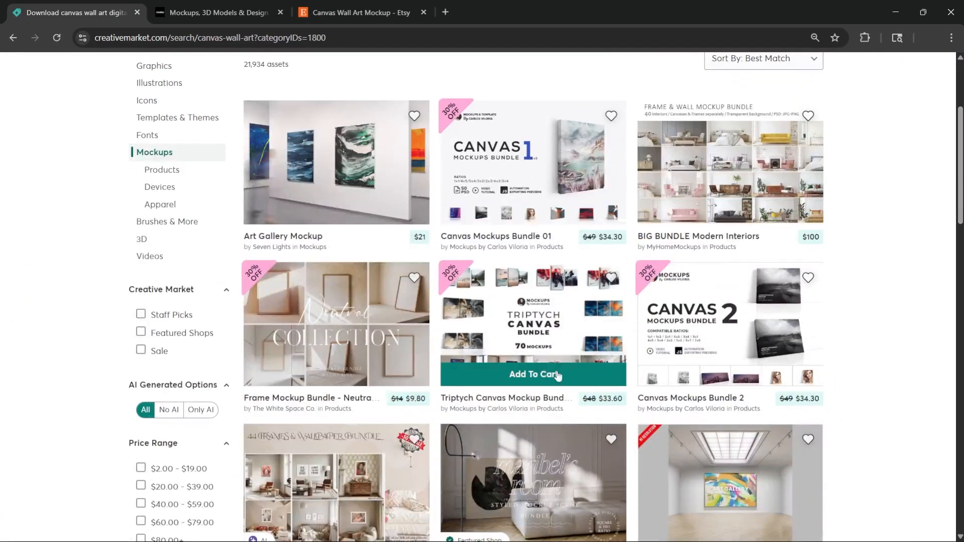
{"action": "scroll", "coordinate": [558, 376], "scroll_direction": "down", "scroll_amount": 5}
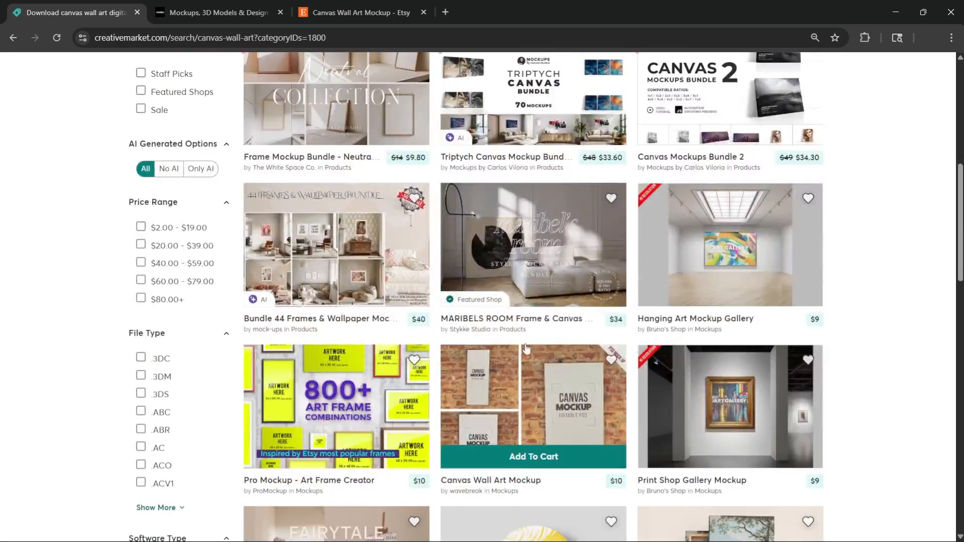
{"action": "scroll", "coordinate": [220, 143], "scroll_direction": "up", "scroll_amount": 10}
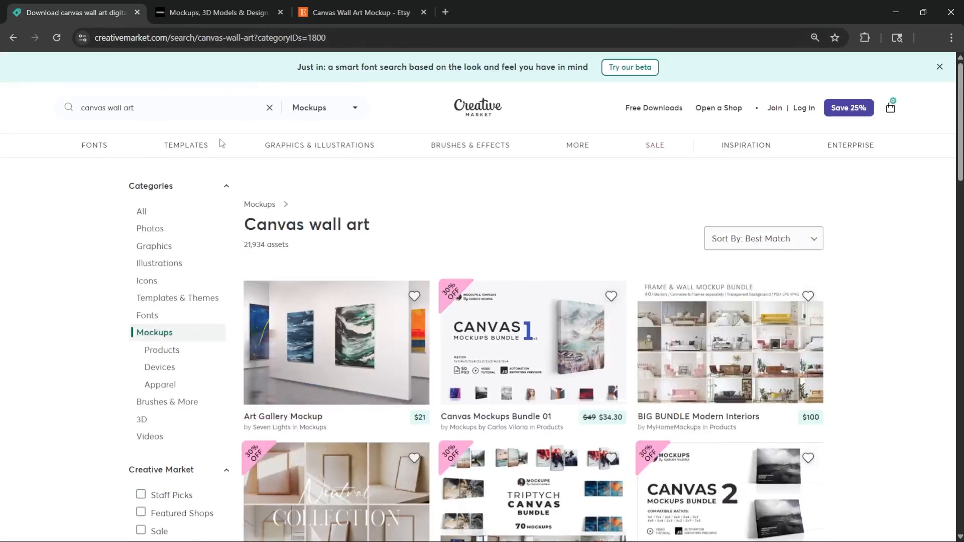
Step: Search Creative Market's mockups for "24 x 36 canvas mockup wall art" and examine the sizes offered in the listings
{"action": "left_click", "coordinate": [208, 106]}
{"action": "key", "text": "ctrl+a"}
{"action": "type", "text": "24 x "}
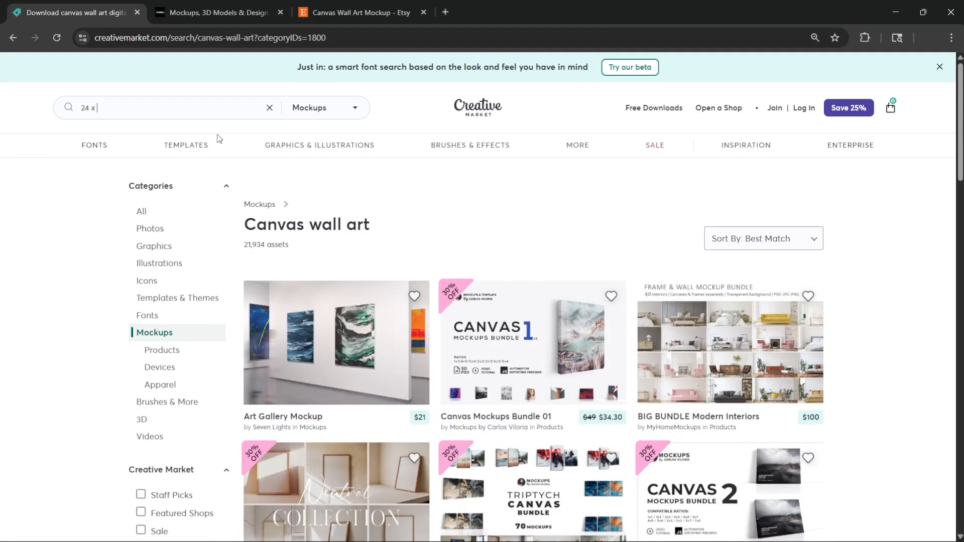
{"action": "type", "text": "36 canvas"}
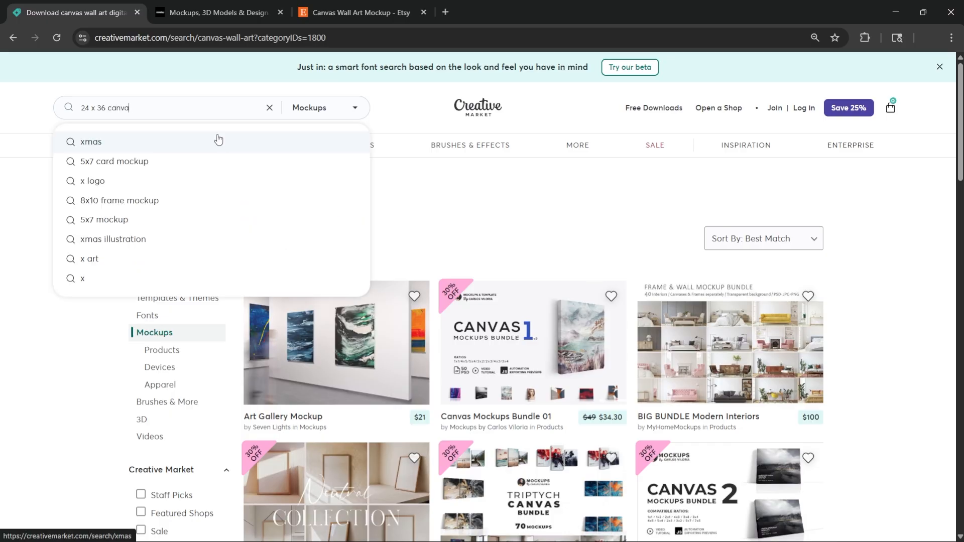
{"action": "key", "text": "Return"}
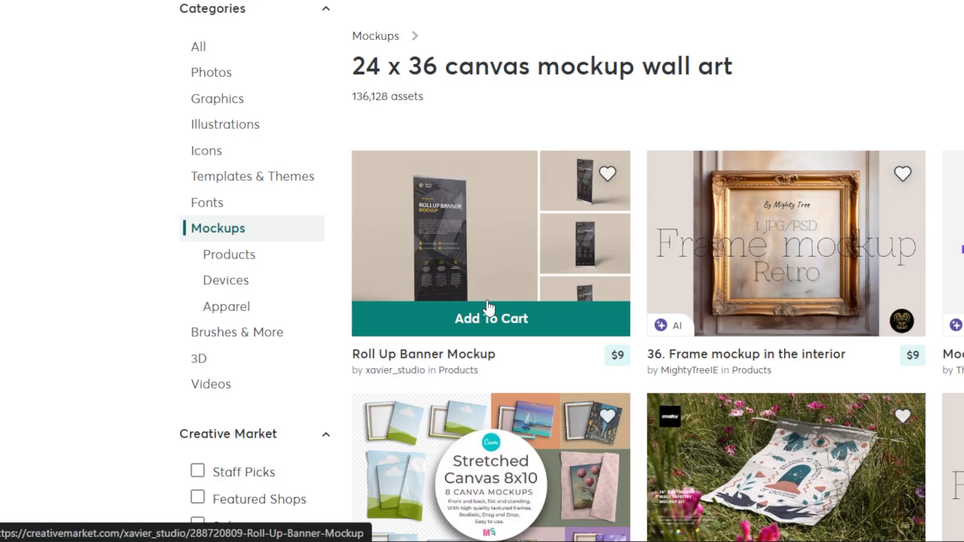
{"action": "scroll", "coordinate": [484, 294], "scroll_direction": "down", "scroll_amount": 5}
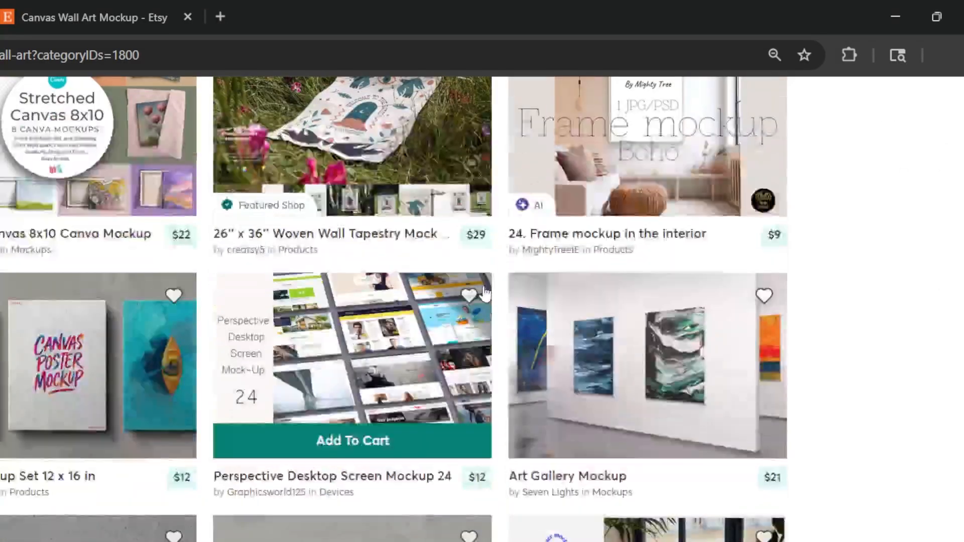
{"action": "scroll", "coordinate": [484, 294], "scroll_direction": "down", "scroll_amount": 1}
{"action": "scroll", "coordinate": [148, 138], "scroll_direction": "down", "scroll_amount": 1}
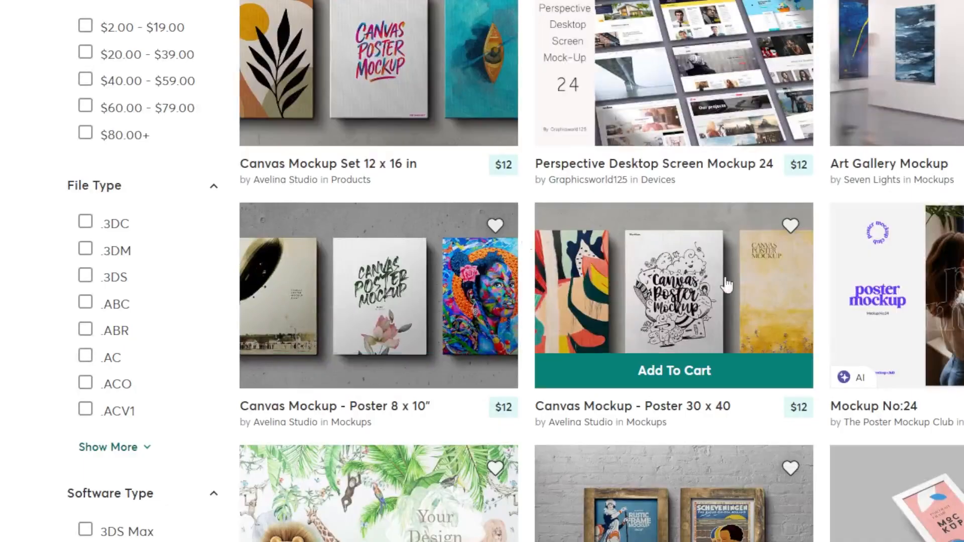
{"action": "scroll", "coordinate": [723, 273], "scroll_direction": "down", "scroll_amount": 3}
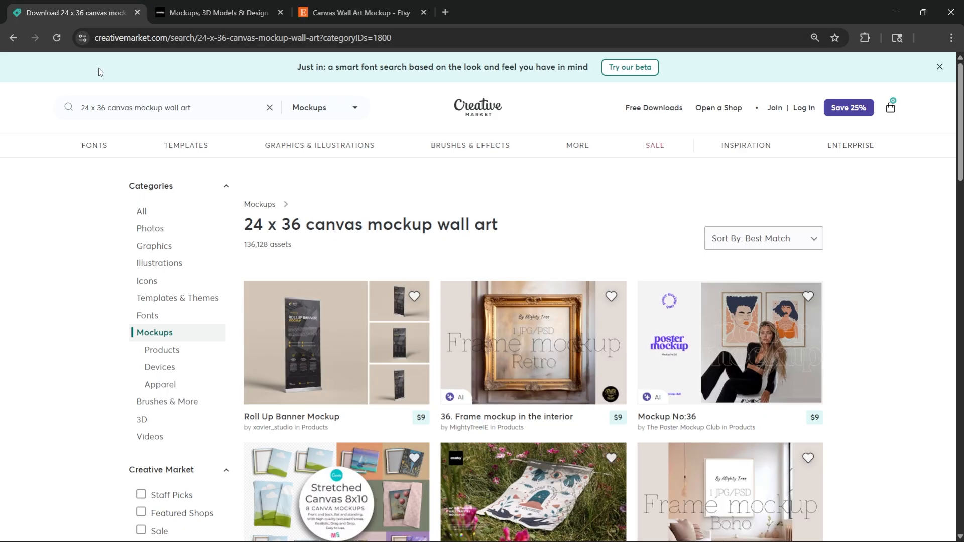
Step: Search Creative Market's mockups for "canvas wall art" again and look through the framed and gallery mockup listings
{"action": "triple_click", "coordinate": [205, 107]}
{"action": "type", "text": "canvas wal"}
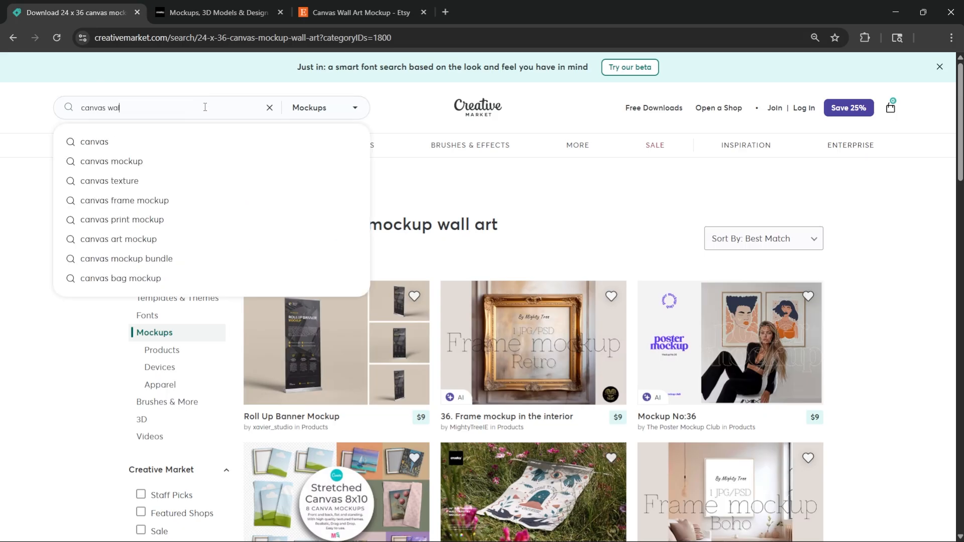
{"action": "type", "text": "l art"}
{"action": "key", "text": "Return"}
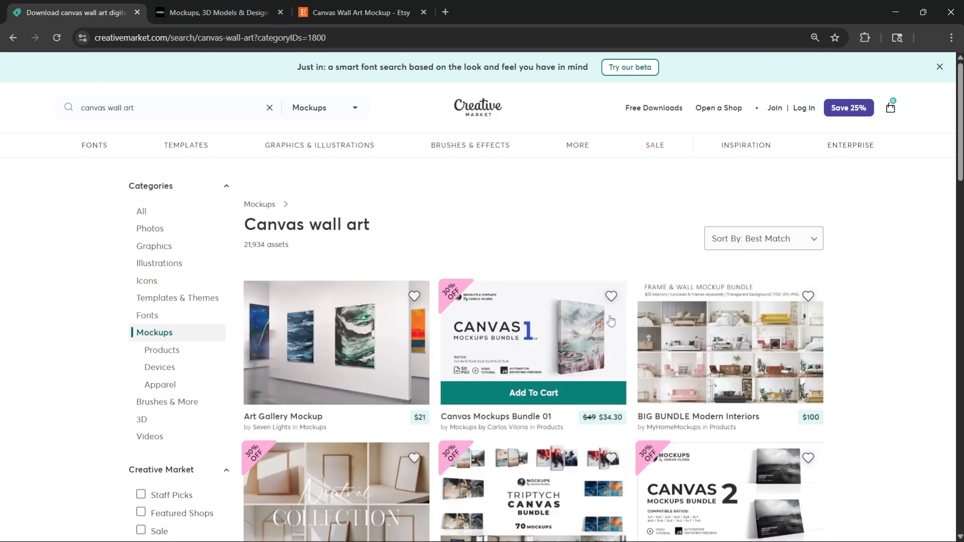
{"action": "scroll", "coordinate": [526, 288], "scroll_direction": "down", "scroll_amount": 10}
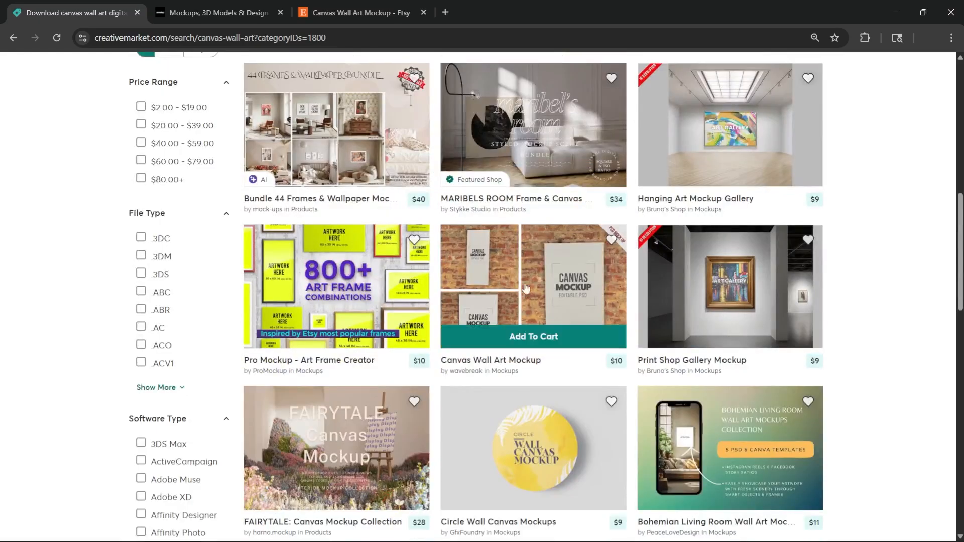
{"action": "scroll", "coordinate": [525, 288], "scroll_direction": "down", "scroll_amount": 6}
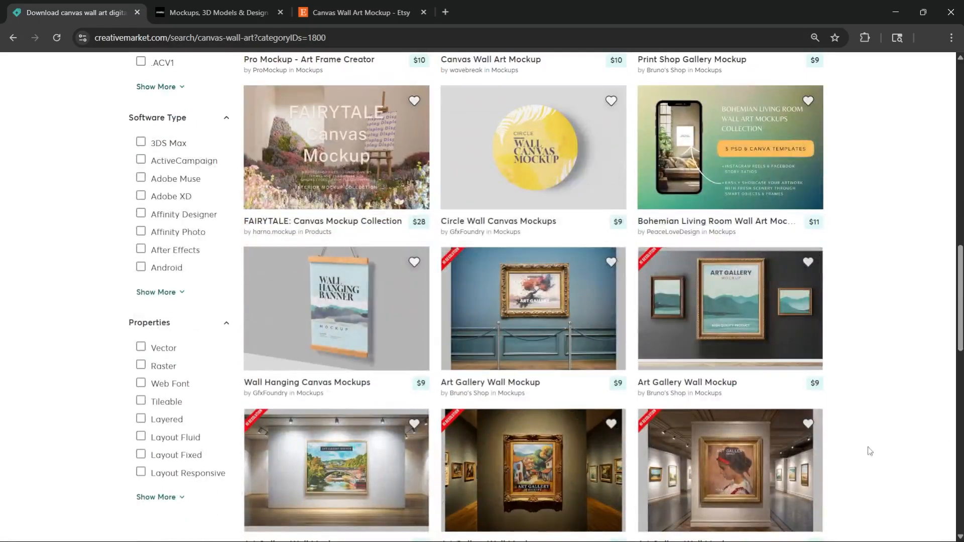
Step: Examine the Creatsy search listings for "canvas wall art mockup"
{"action": "left_click", "coordinate": [216, 13]}
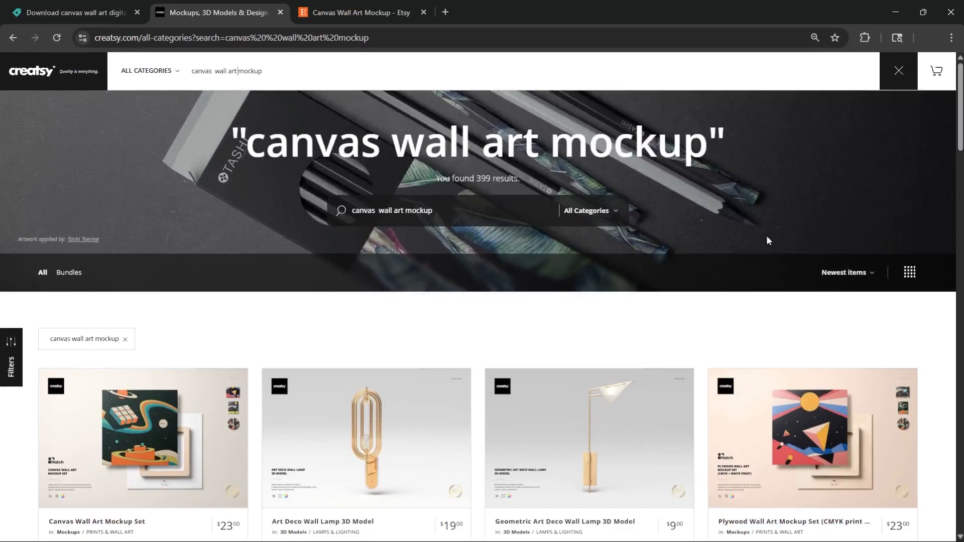
{"action": "scroll", "coordinate": [766, 240], "scroll_direction": "down", "scroll_amount": 7}
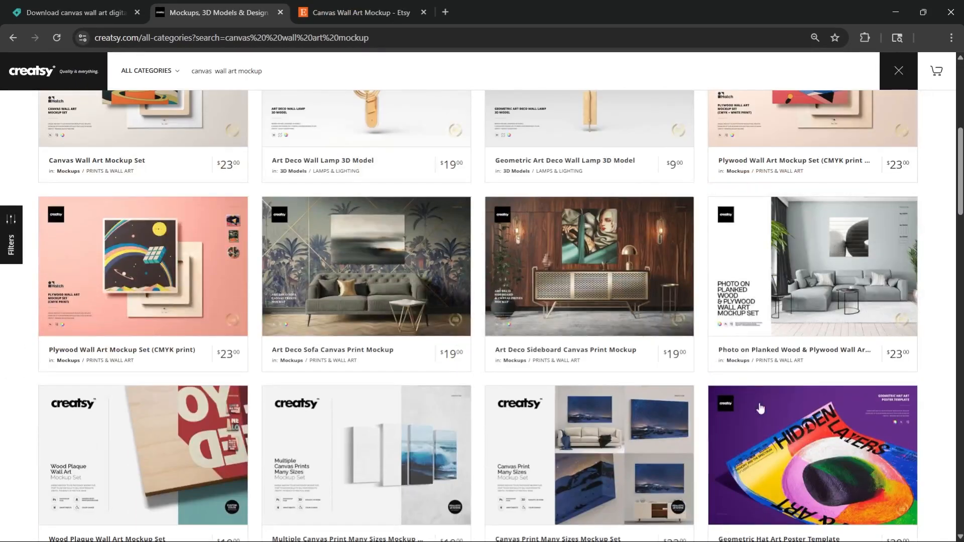
{"action": "scroll", "coordinate": [577, 281], "scroll_direction": "down", "scroll_amount": 4}
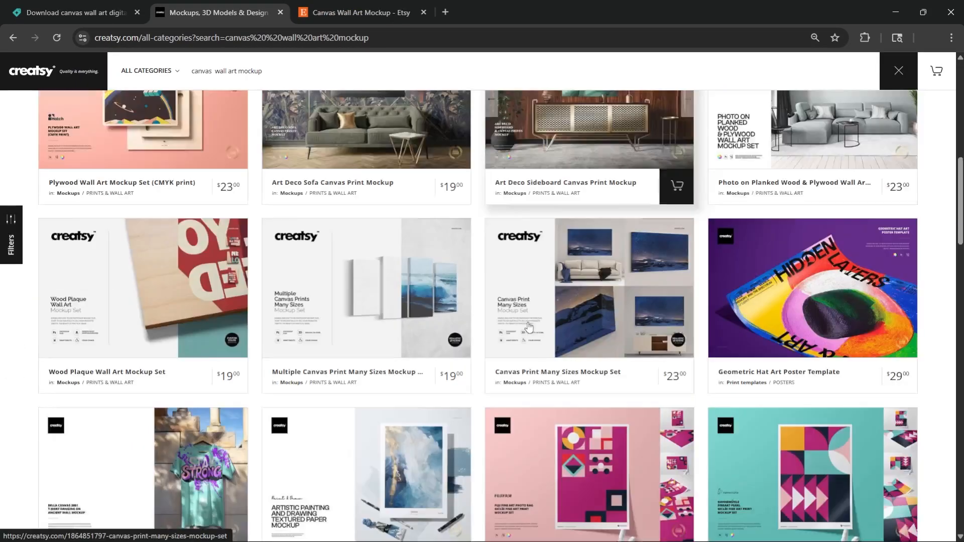
{"action": "scroll", "coordinate": [425, 293], "scroll_direction": "up", "scroll_amount": 10}
Step: View the new mockups on Creatsy's home page in a separate tab, and return to the canvas wall art mockup listings
{"action": "left_click", "coordinate": [49, 71]}
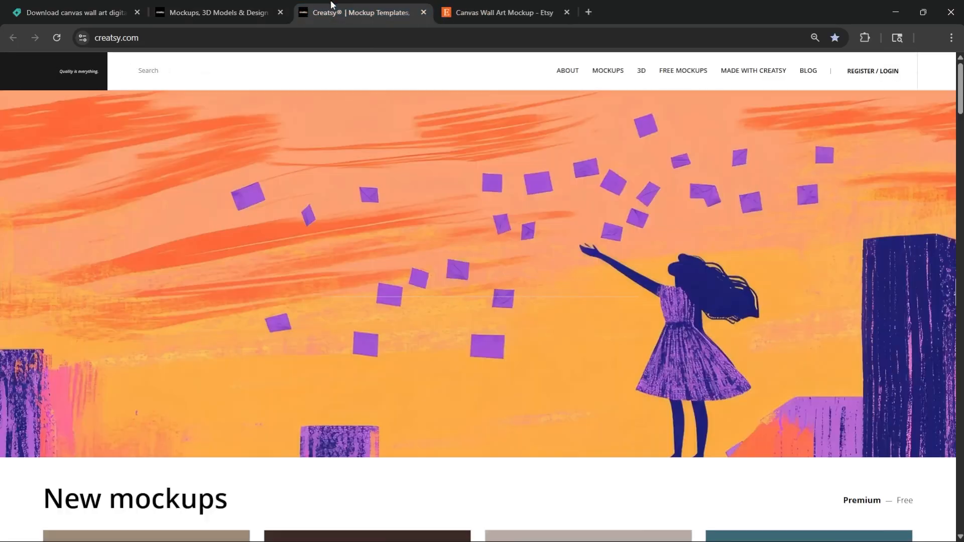
{"action": "scroll", "coordinate": [545, 339], "scroll_direction": "down", "scroll_amount": 6}
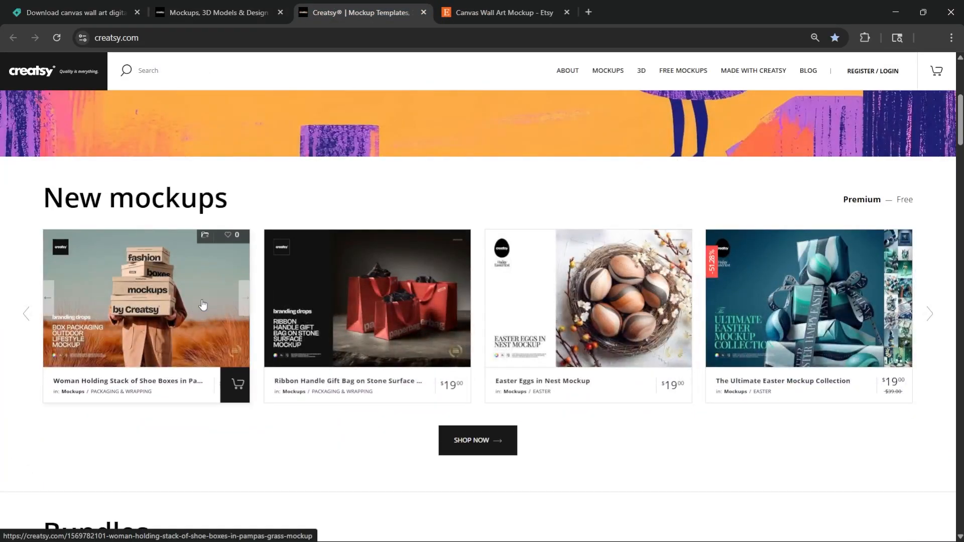
{"action": "left_click", "coordinate": [216, 12]}
{"action": "scroll", "coordinate": [549, 264], "scroll_direction": "down", "scroll_amount": 7}
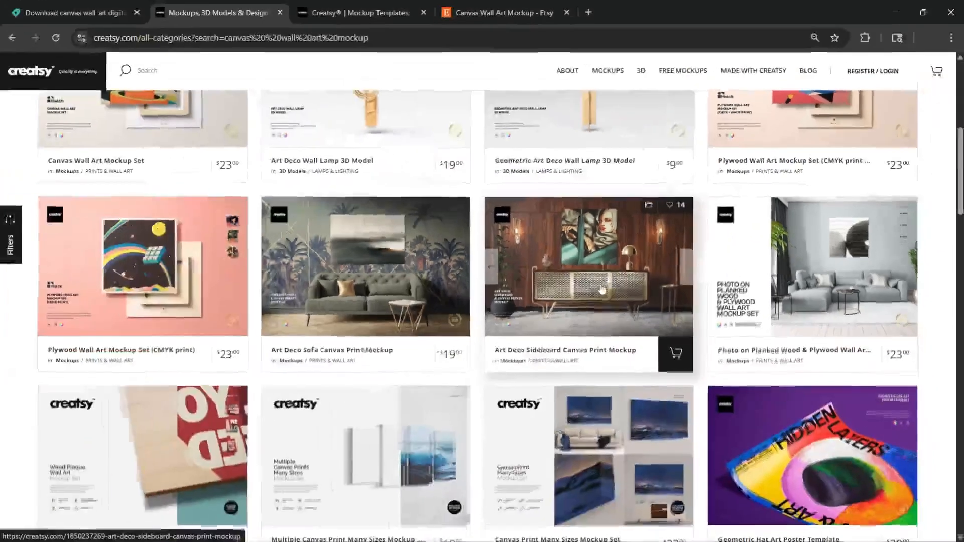
{"action": "scroll", "coordinate": [603, 282], "scroll_direction": "down", "scroll_amount": 1}
{"action": "scroll", "coordinate": [603, 282], "scroll_direction": "down", "scroll_amount": 4}
{"action": "scroll", "coordinate": [603, 283], "scroll_direction": "up", "scroll_amount": 3}
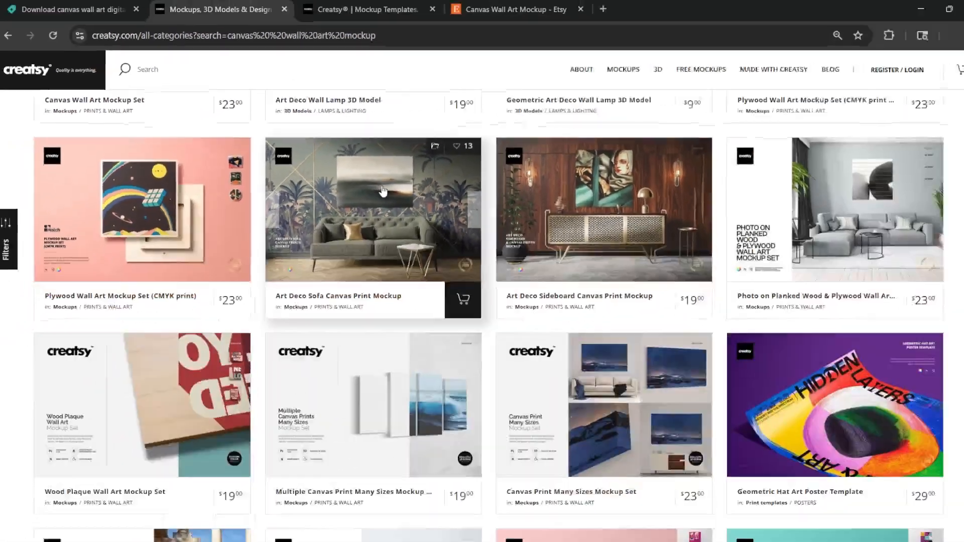
Step: Compare the generated room mockups in the FINAL MOCKUP IMAGES folder with Creatsy's canvas print mockups
{"action": "key", "text": "alt+Tab"}
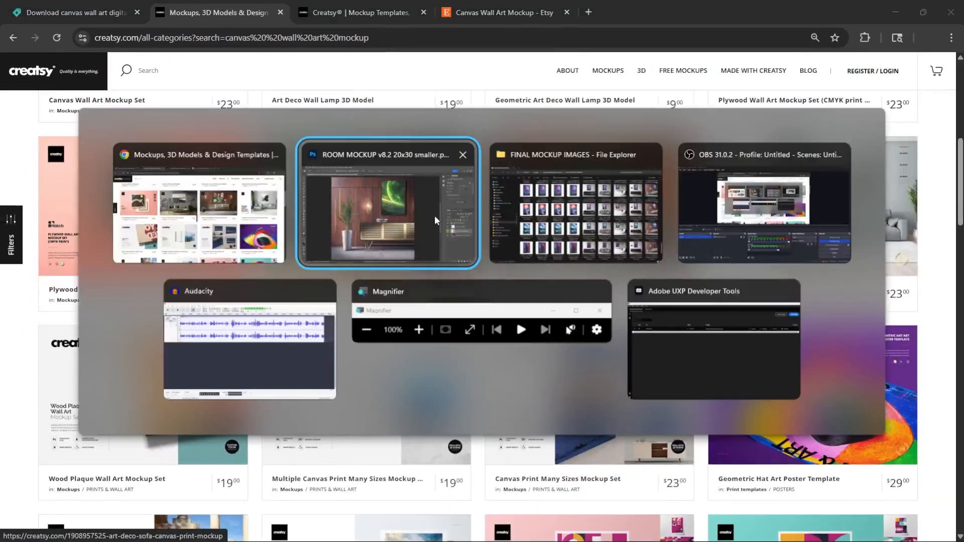
{"action": "key", "text": "alt+Tab"}
{"action": "scroll", "coordinate": [854, 291], "scroll_direction": "up", "scroll_amount": 2, "text": "ctrl"}
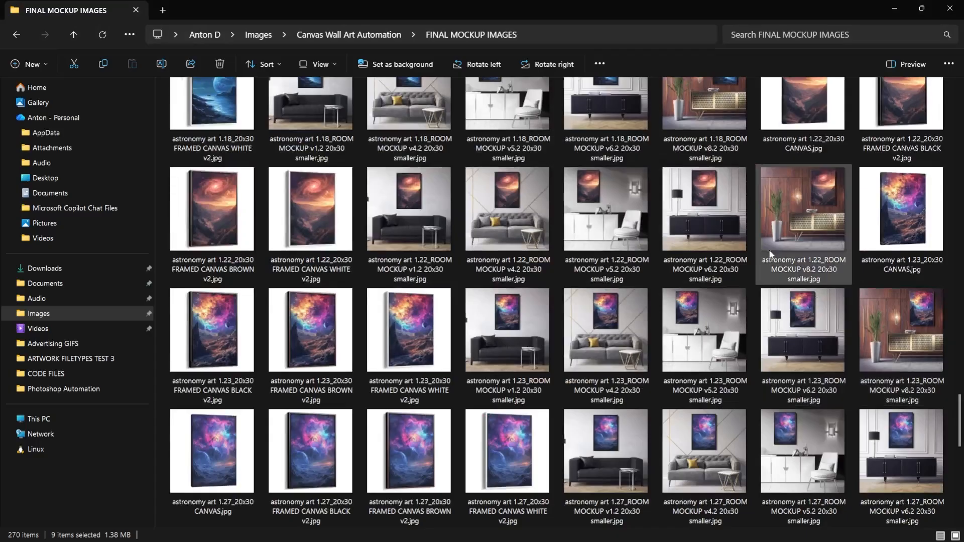
{"action": "key", "text": "alt+Tab"}
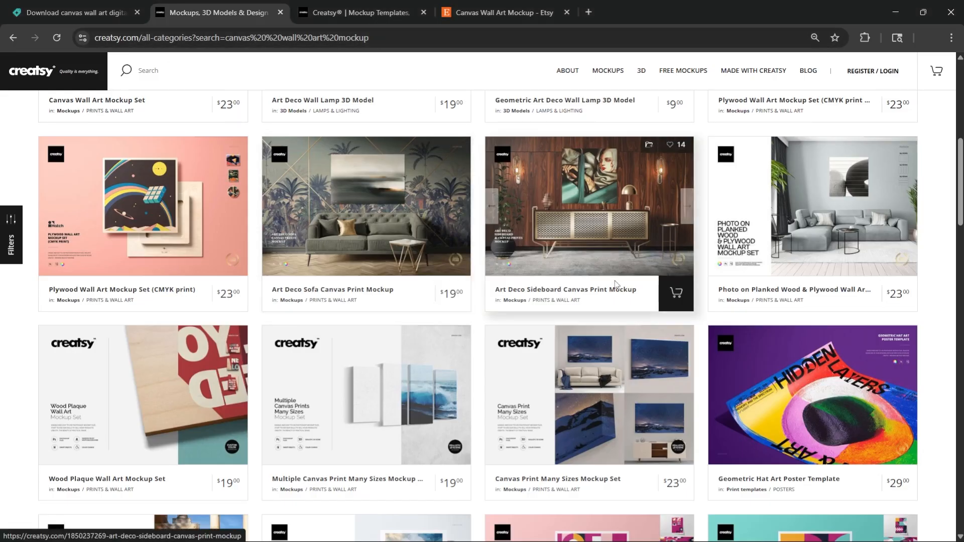
{"action": "scroll", "coordinate": [602, 281], "scroll_direction": "down", "scroll_amount": 5}
{"action": "scroll", "coordinate": [372, 266], "scroll_direction": "down", "scroll_amount": 5}
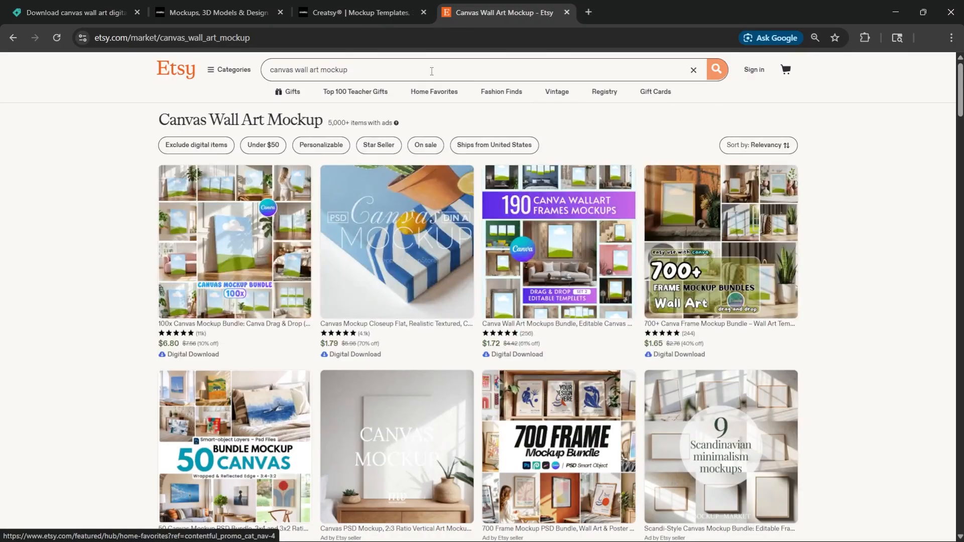
Step: Look through Etsy's "canvas wall art mockup" listings, comparing the Canva and PSD smart object bundles
{"action": "left_click", "coordinate": [640, 106]}
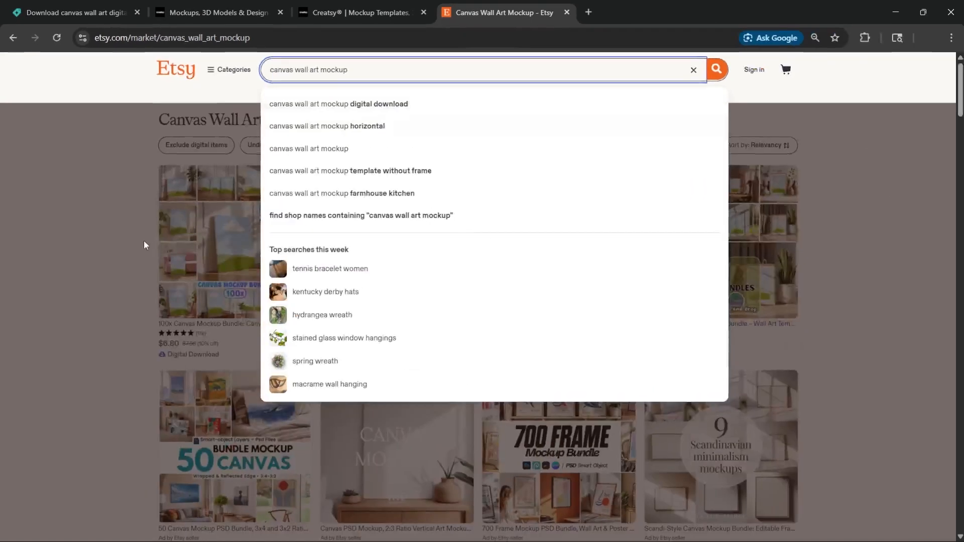
{"action": "left_click", "coordinate": [215, 361]}
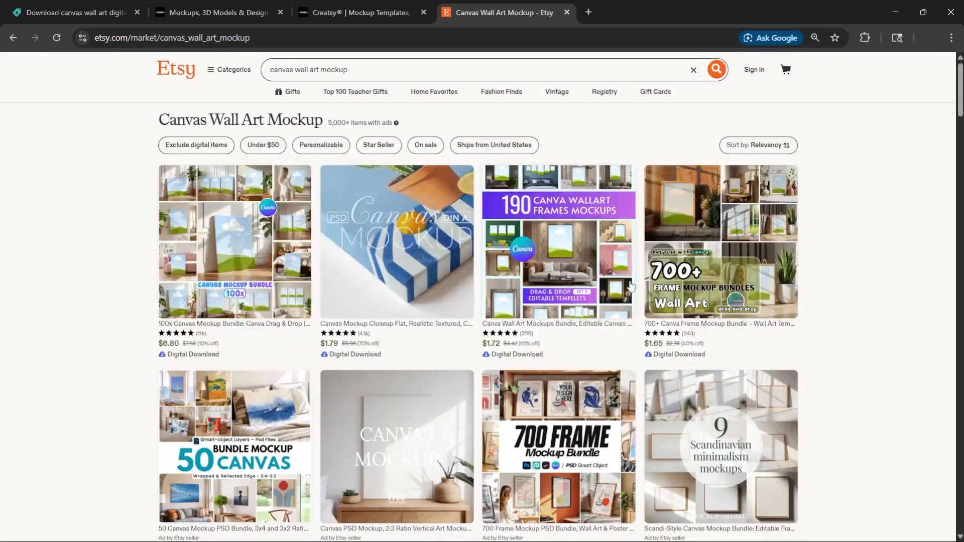
{"action": "scroll", "coordinate": [631, 287], "scroll_direction": "down", "scroll_amount": 2}
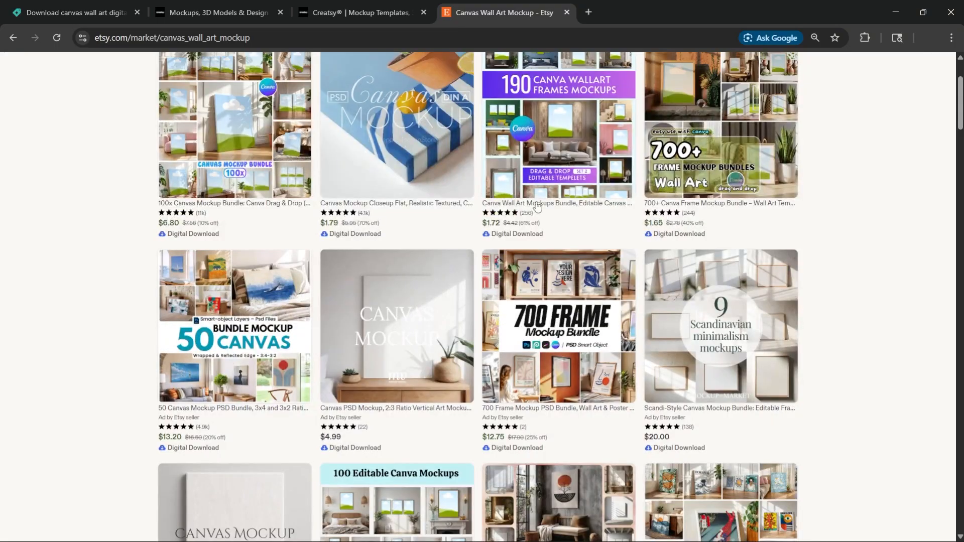
{"action": "scroll", "coordinate": [584, 243], "scroll_direction": "up", "scroll_amount": 2}
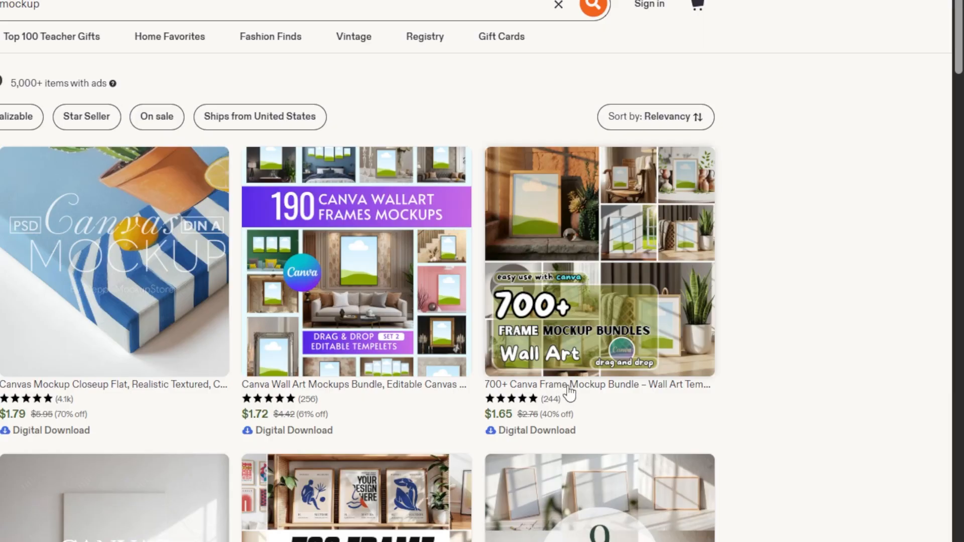
{"action": "scroll", "coordinate": [569, 393], "scroll_direction": "down", "scroll_amount": 4}
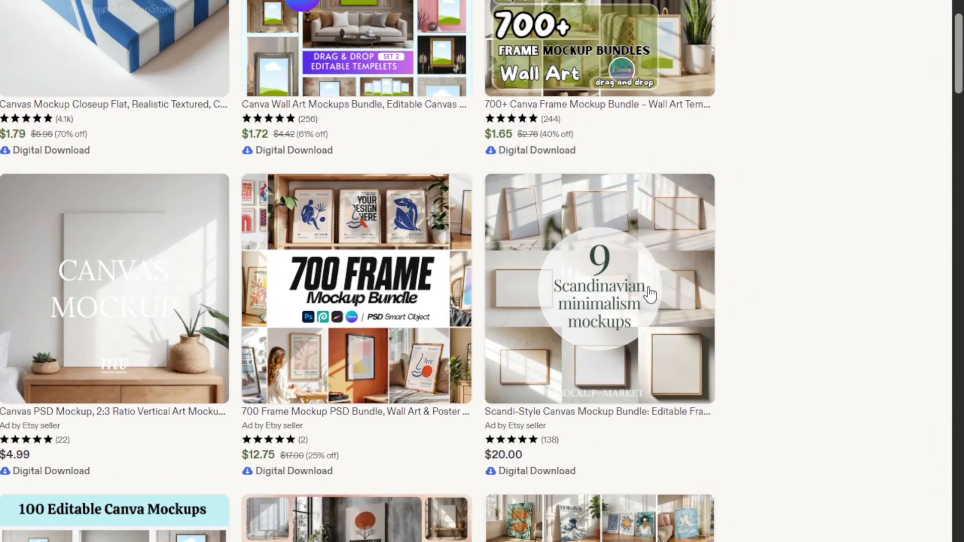
{"action": "scroll", "coordinate": [815, 305], "scroll_direction": "down", "scroll_amount": 1}
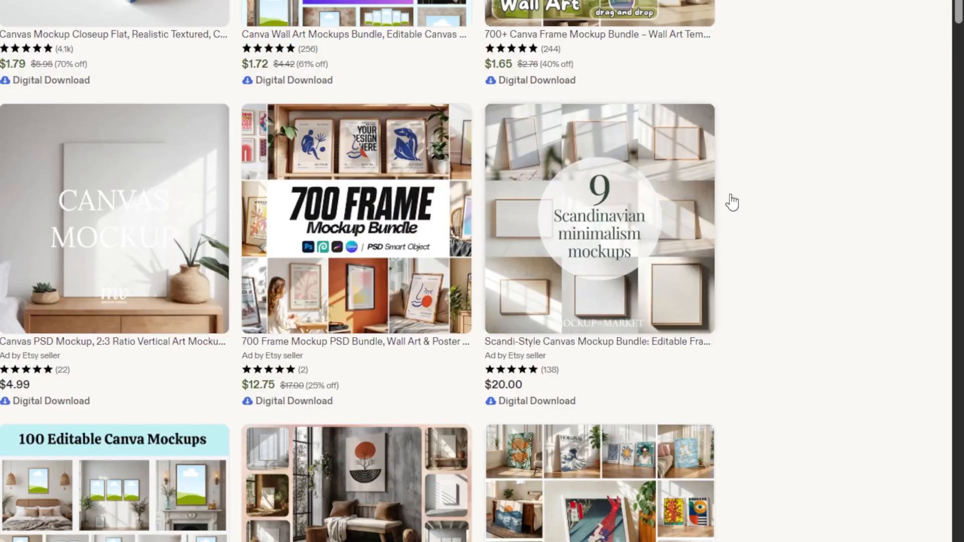
{"action": "scroll", "coordinate": [732, 200], "scroll_direction": "down", "scroll_amount": 6}
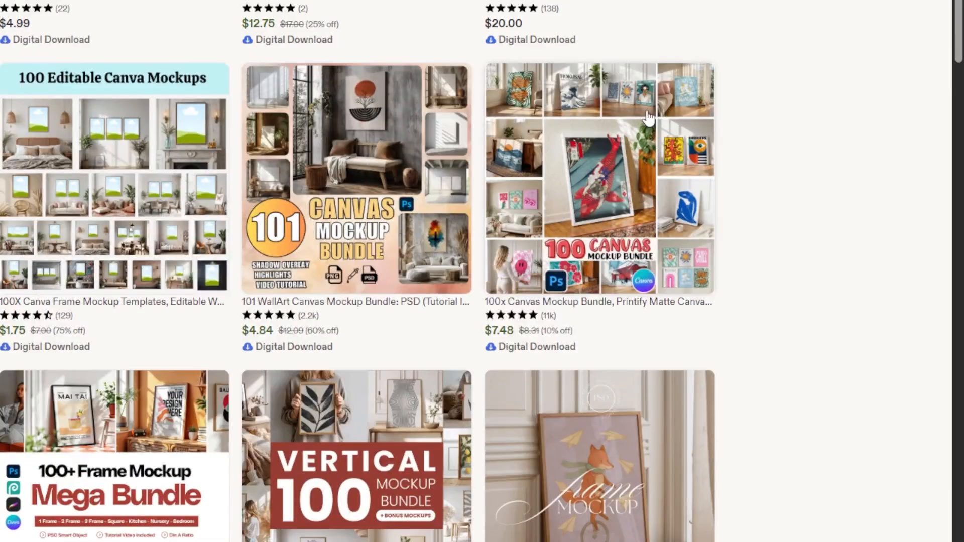
{"action": "scroll", "coordinate": [552, 302], "scroll_direction": "up", "scroll_amount": 1}
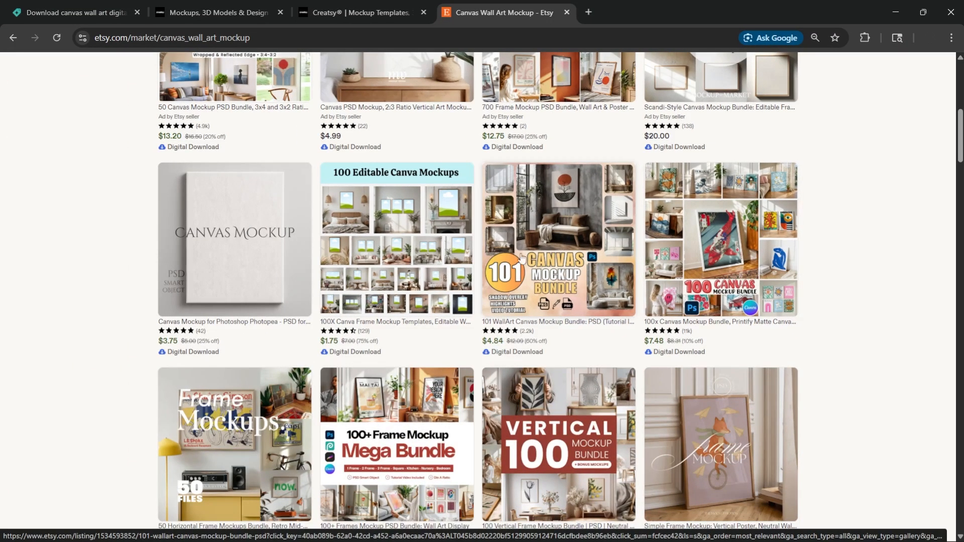
{"action": "scroll", "coordinate": [490, 341], "scroll_direction": "down", "scroll_amount": 2}
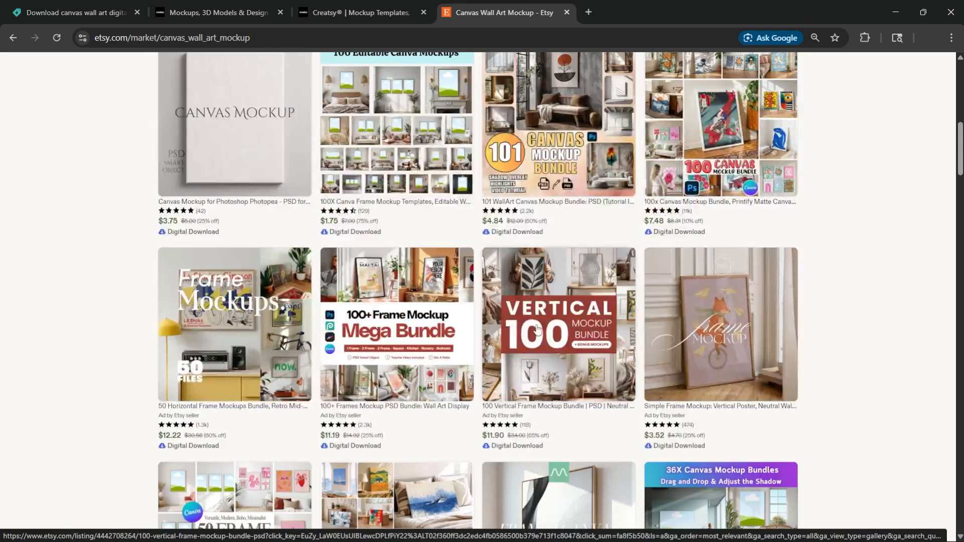
{"action": "scroll", "coordinate": [540, 327], "scroll_direction": "down", "scroll_amount": 1}
{"action": "scroll", "coordinate": [595, 274], "scroll_direction": "down", "scroll_amount": 1}
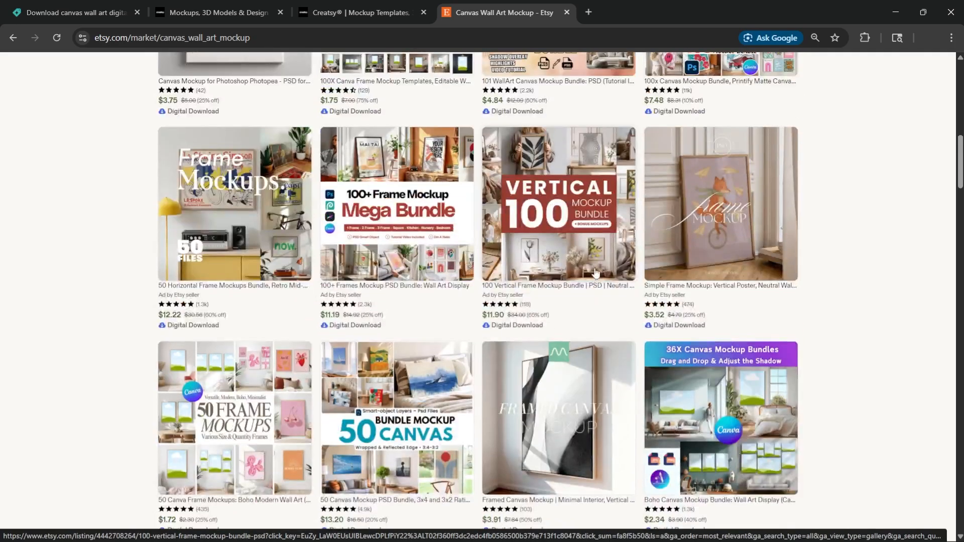
Step: Switch from the Etsy listings to the Photos viewer and look through the generated astronomy art 1.17 and 1.18 room mockups
{"action": "scroll", "coordinate": [575, 409], "scroll_direction": "down", "scroll_amount": 1}
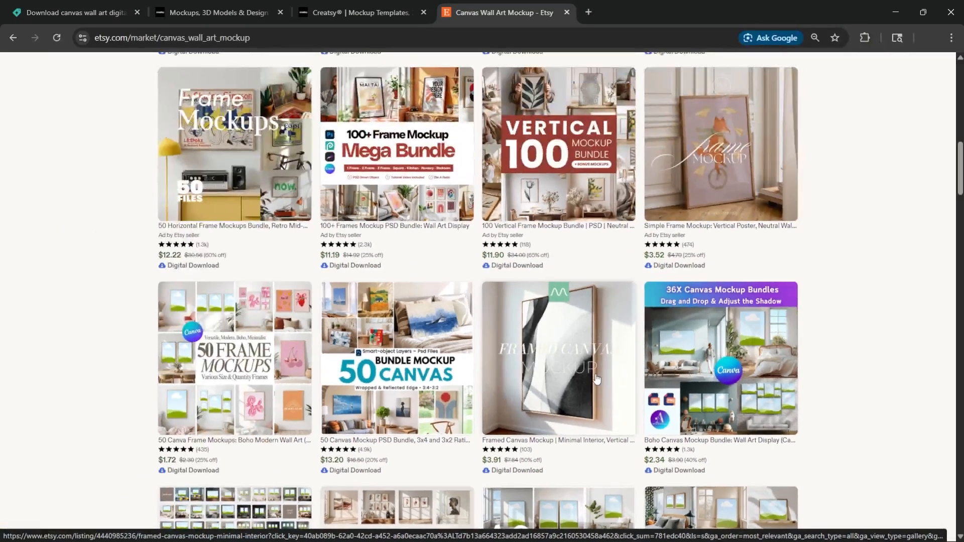
{"action": "key", "text": "alt+Tab"}
{"action": "left_click", "coordinate": [555, 318]}
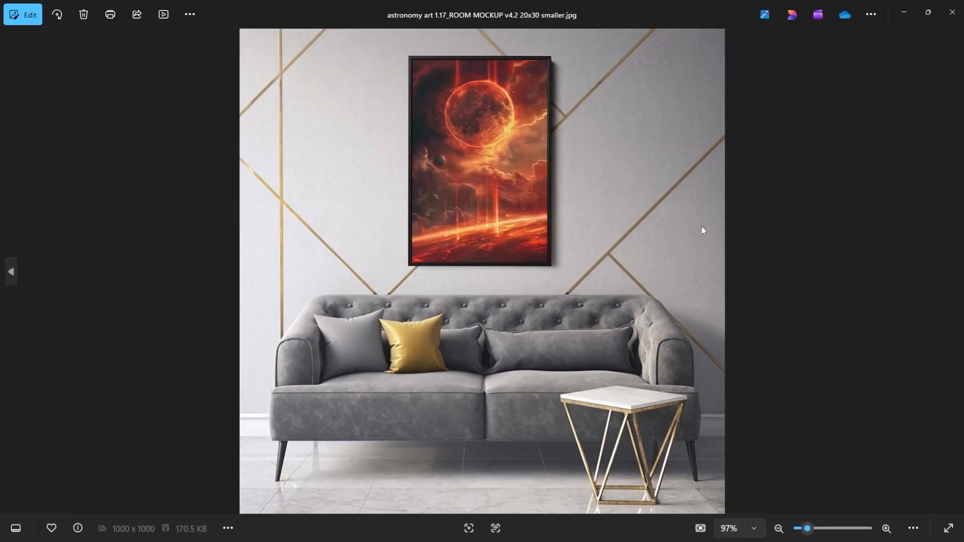
{"action": "key", "text": "Right"}
{"action": "key", "text": "Right"}
{"action": "key", "text": "Right"}
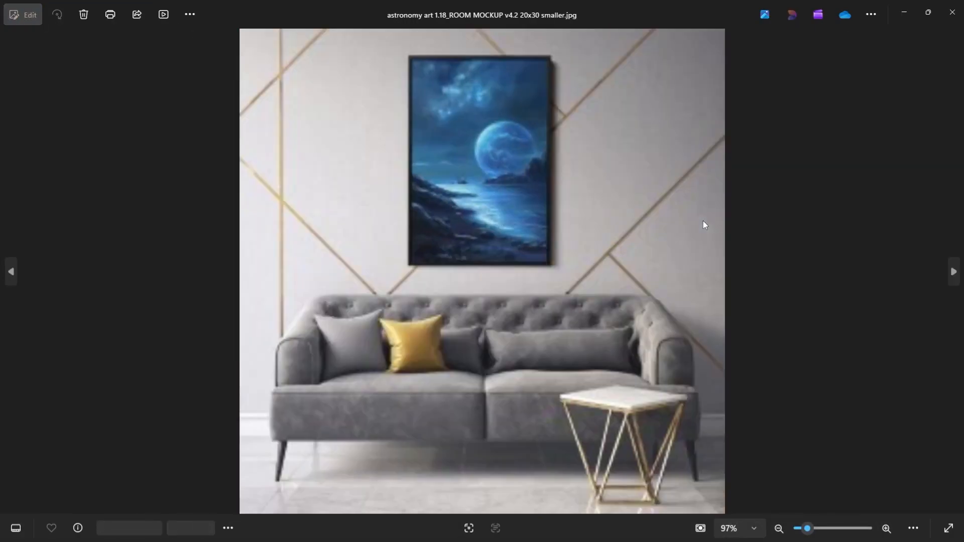
{"action": "key", "text": "Right"}
{"action": "key", "text": "Right"}
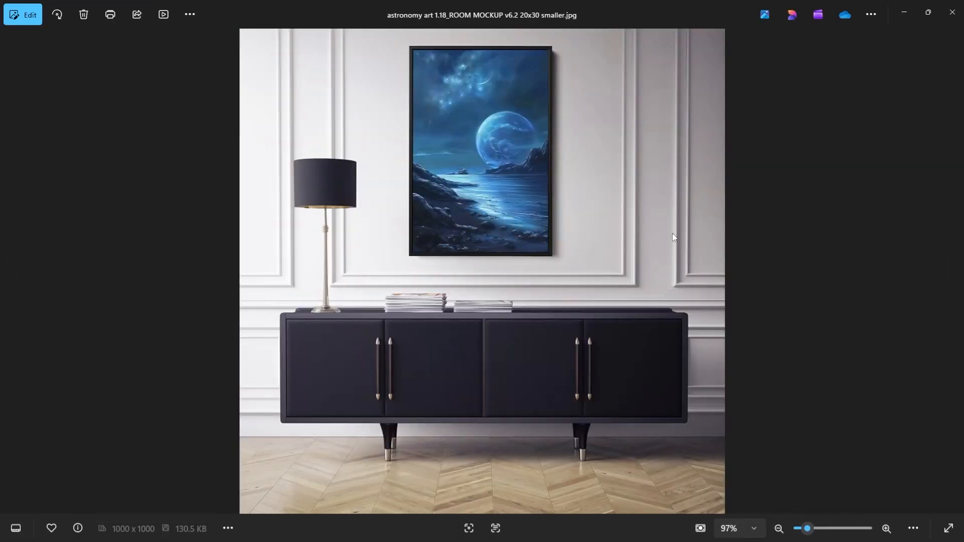
Step: Inspect the framed artwork in the astronomy art 1.18 v6.2 room mockup up close, and return to Photoshop, cancelling the Save As dialog
{"action": "scroll", "coordinate": [268, 153], "scroll_direction": "up", "scroll_amount": 2}
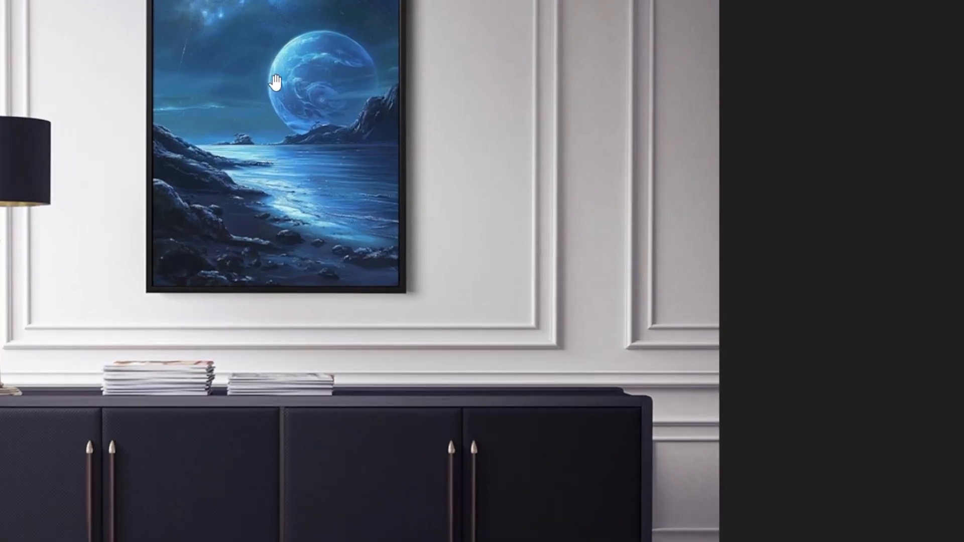
{"action": "left_click_drag", "start_coordinate": [276, 83], "coordinate": [328, 257]}
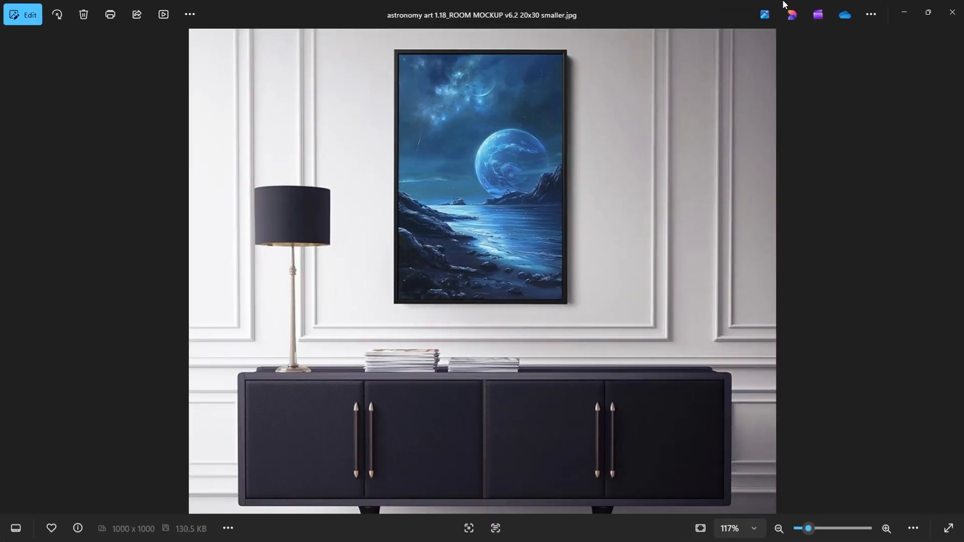
{"action": "left_click", "coordinate": [904, 14]}
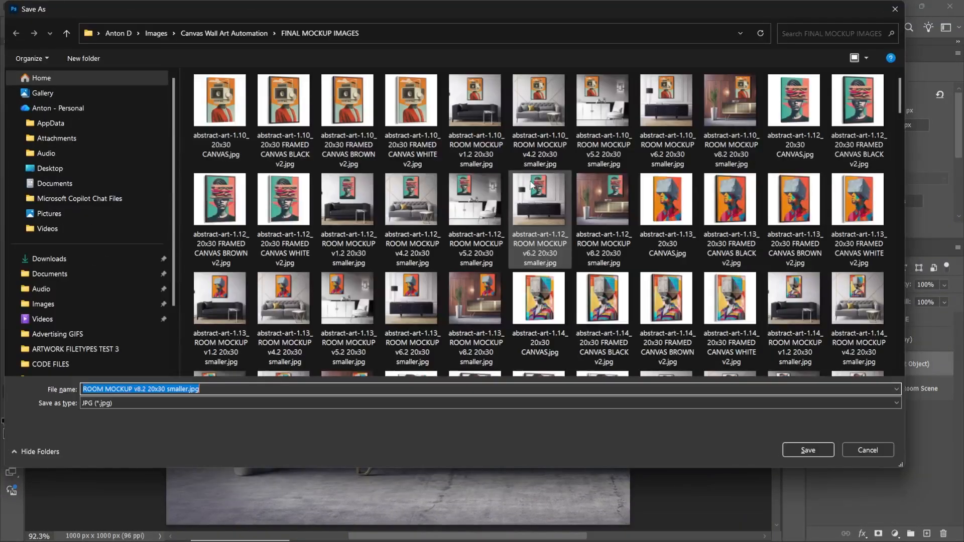
{"action": "key", "text": "Escape"}
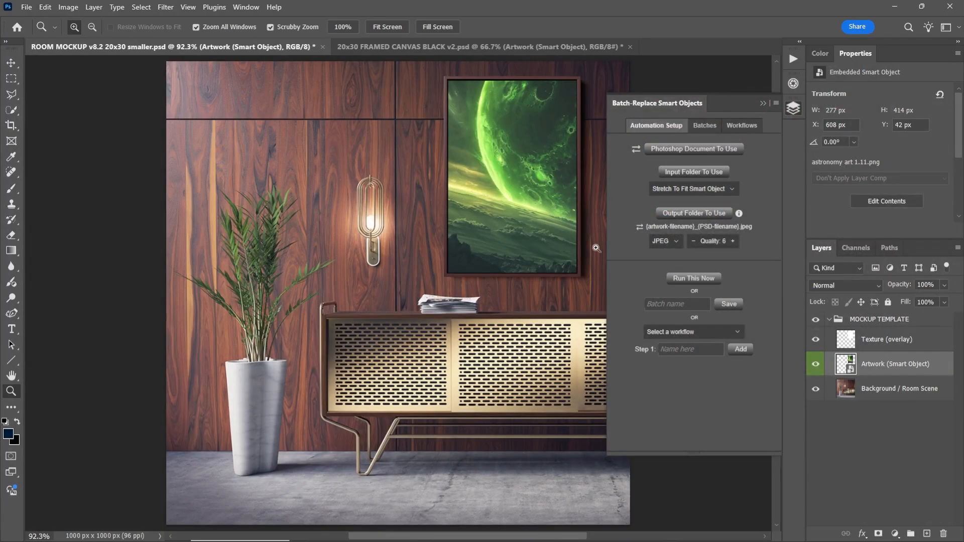